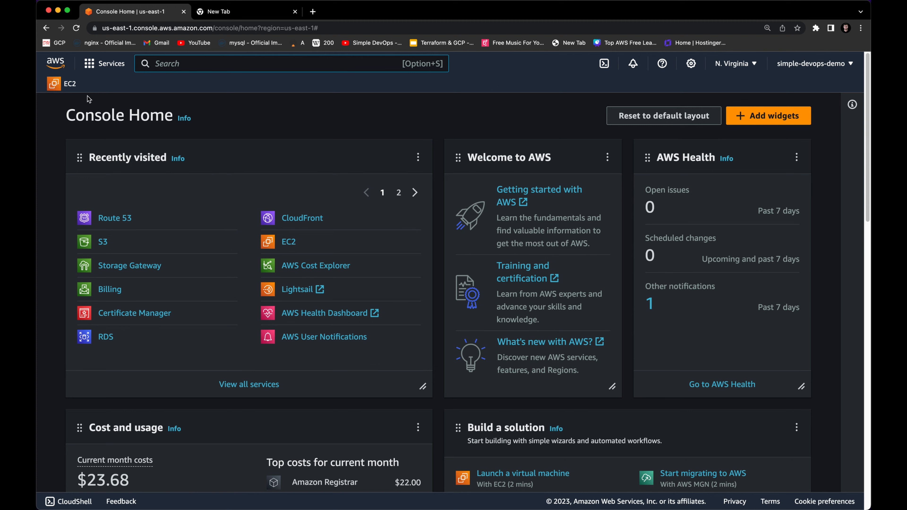
- Open the S3 service and start a new bucket named simpledevops.net
text(s3)
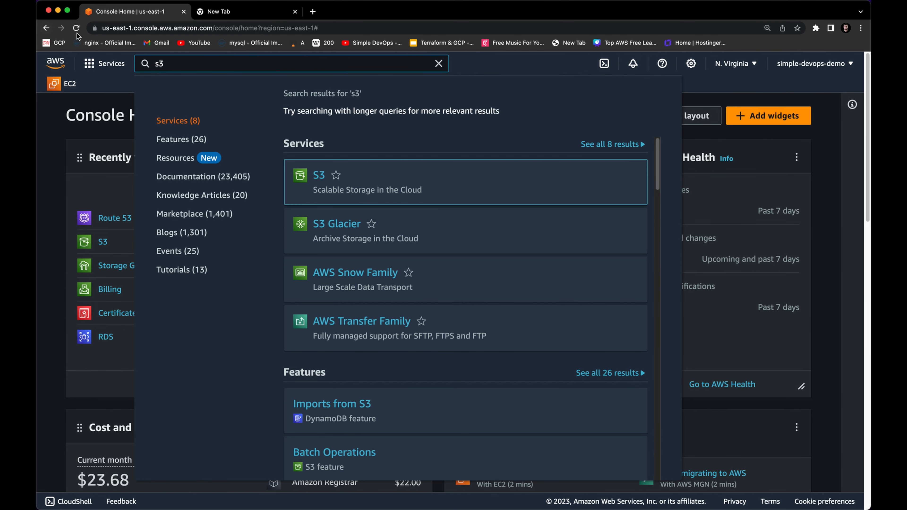
click(318, 175)
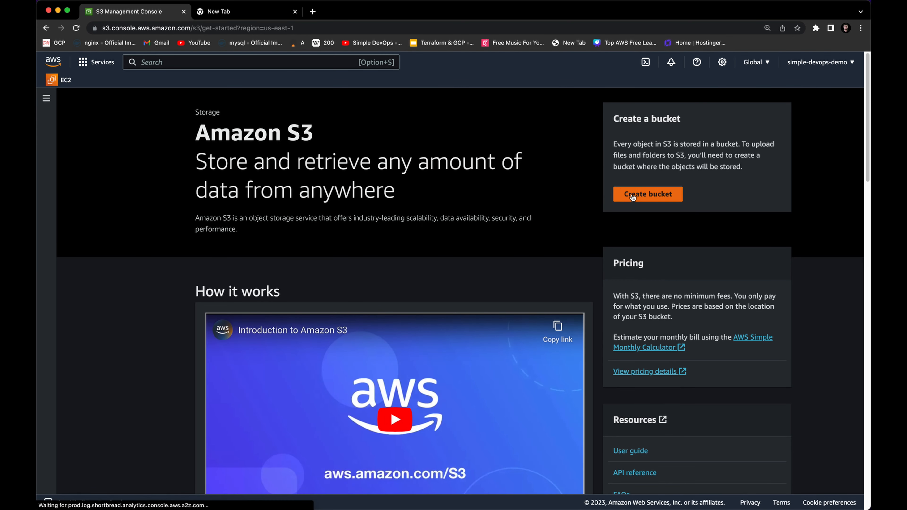
click(633, 196)
click(198, 227)
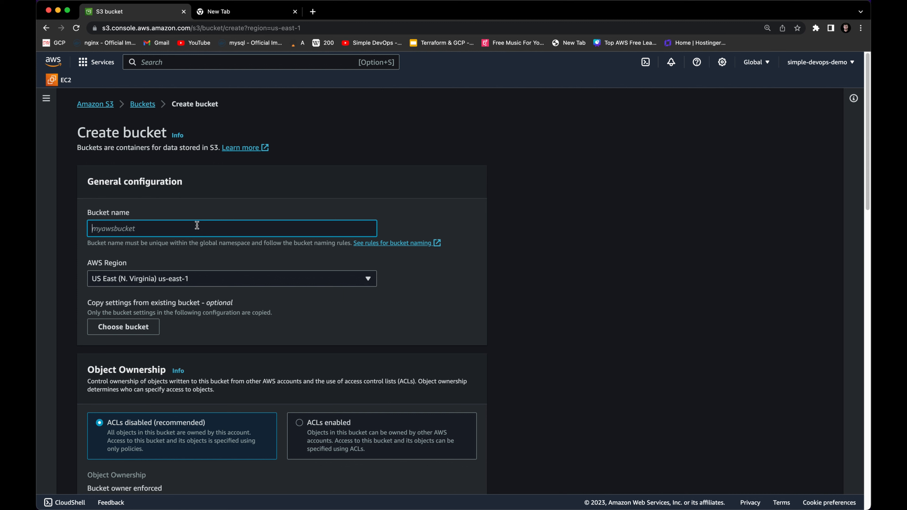
text(simpledevops.ne)
double_click(153, 228)
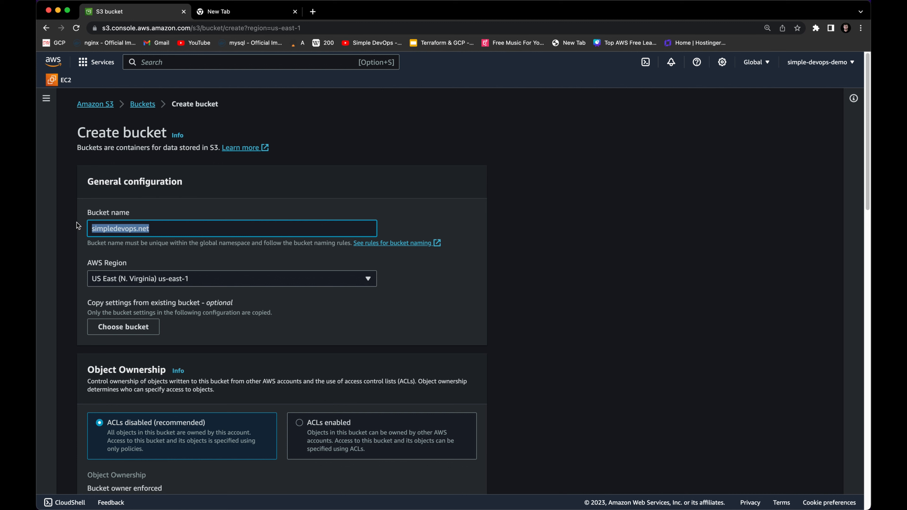
click(161, 229)
- Choose the US East (N. Virginia) us-east-1 region and create the bucket with the remaining default settings
scroll(181, 256, down, 1)
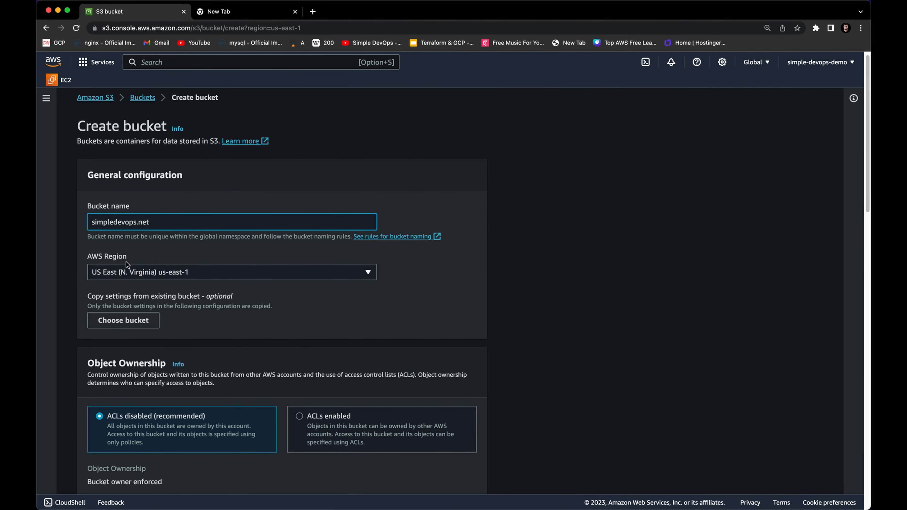
drag(88, 256, 123, 257)
click(151, 275)
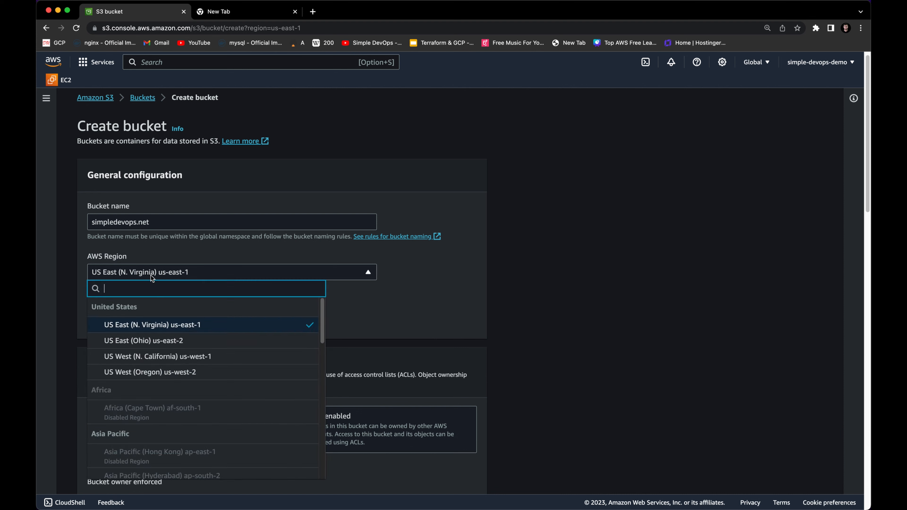
click(170, 326)
scroll(204, 321, down, 5)
scroll(205, 324, down, 15)
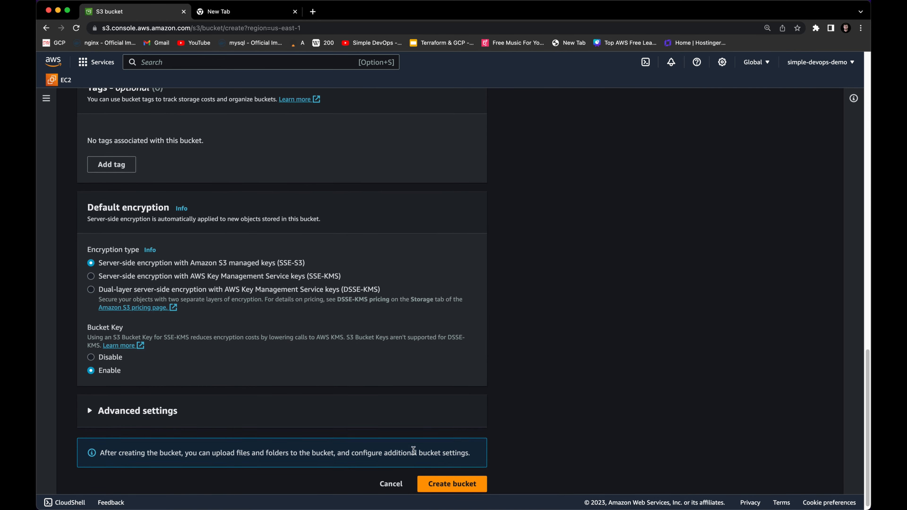
scroll(406, 448, down, 1)
click(443, 478)
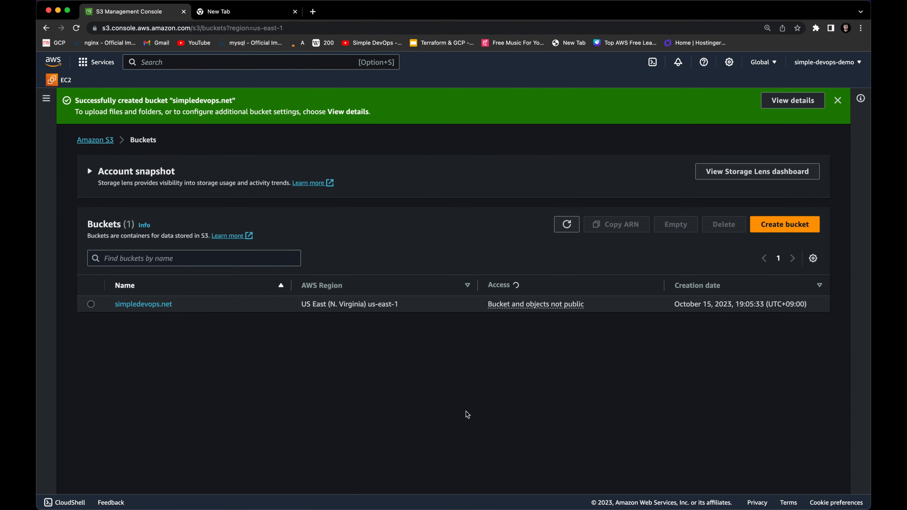
click(786, 228)
click(239, 228)
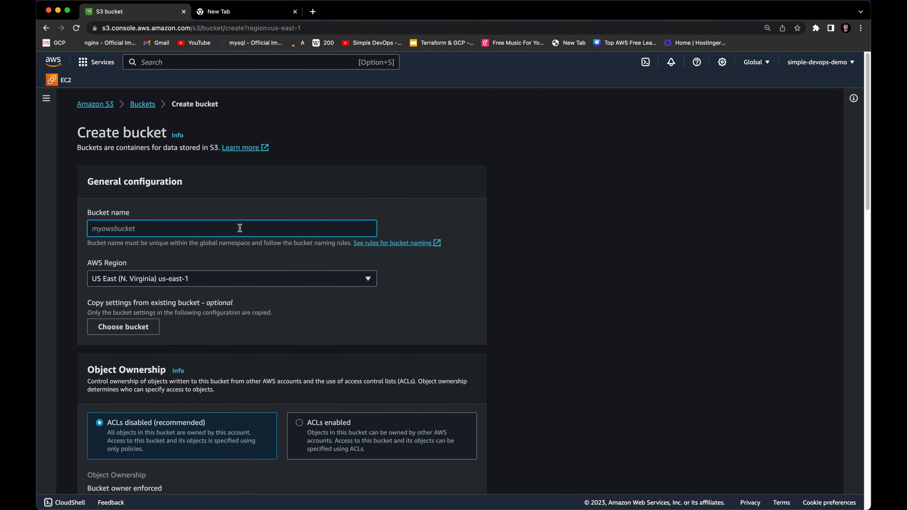
text(www.siimpl)
key(BackSpace)
key(BackSpace)
key(BackSpace)
text(pledevops.net)
- Create the second bucket in US East (N. Virginia) us-east-1 with default settings and open it from the bucket list
click(142, 278)
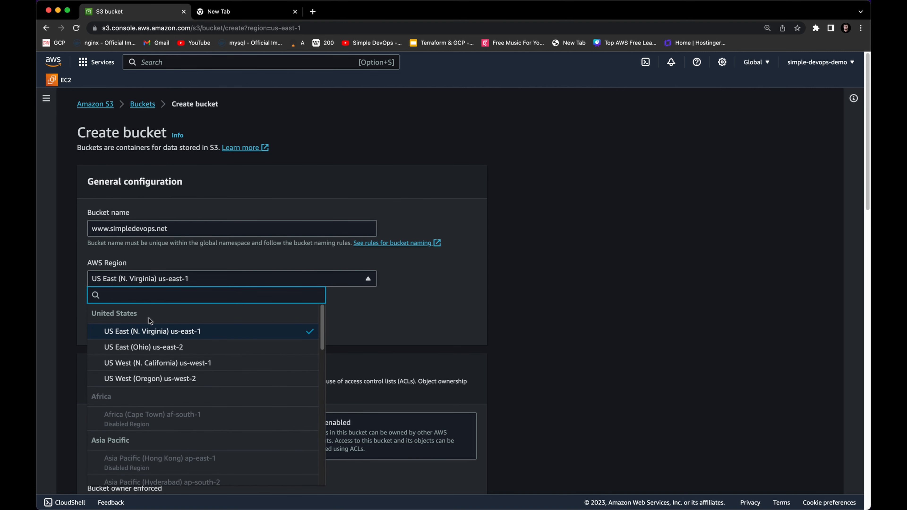
click(156, 334)
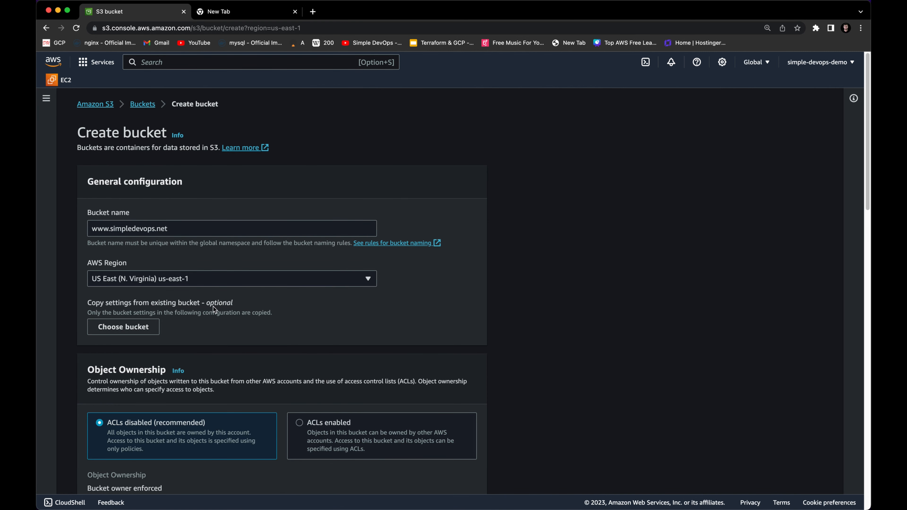
scroll(227, 305, down, 15)
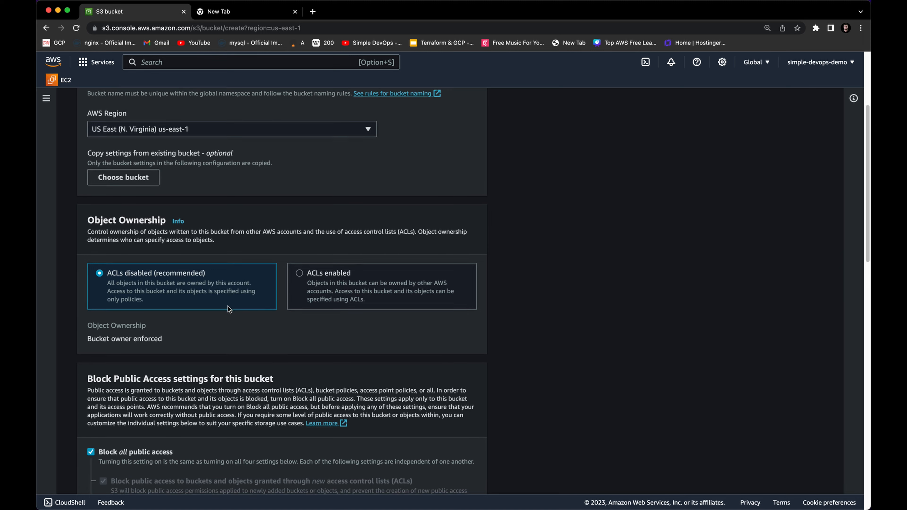
scroll(231, 313, down, 8)
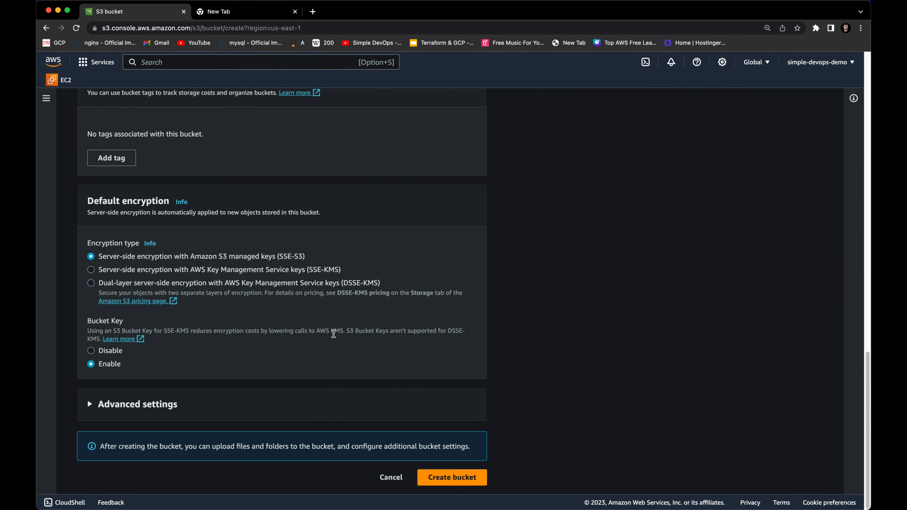
click(454, 475)
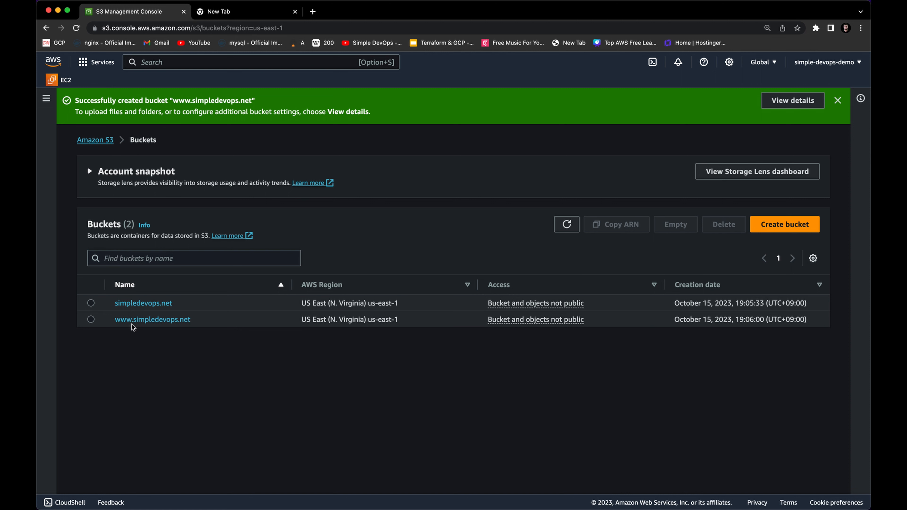
click(138, 319)
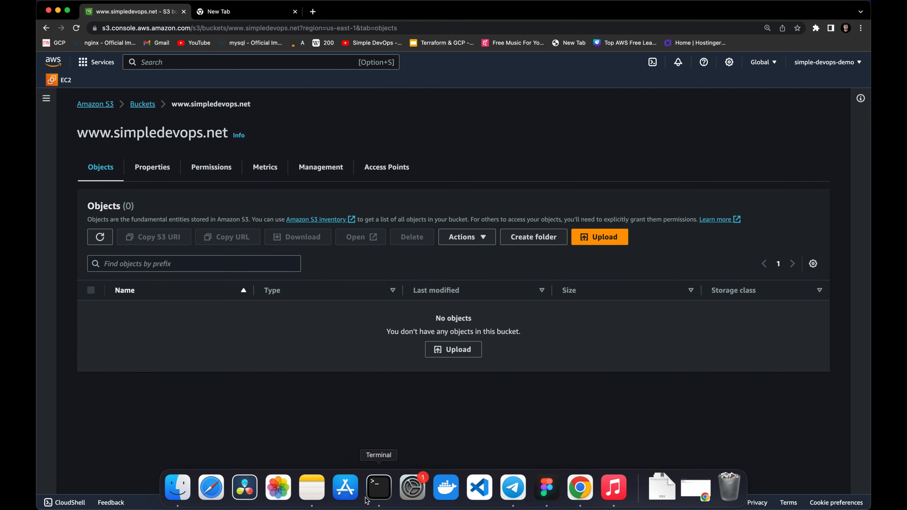
- Switch to Terminal, clear the screen and open a new index.html file in vi on the Desktop
click(366, 500)
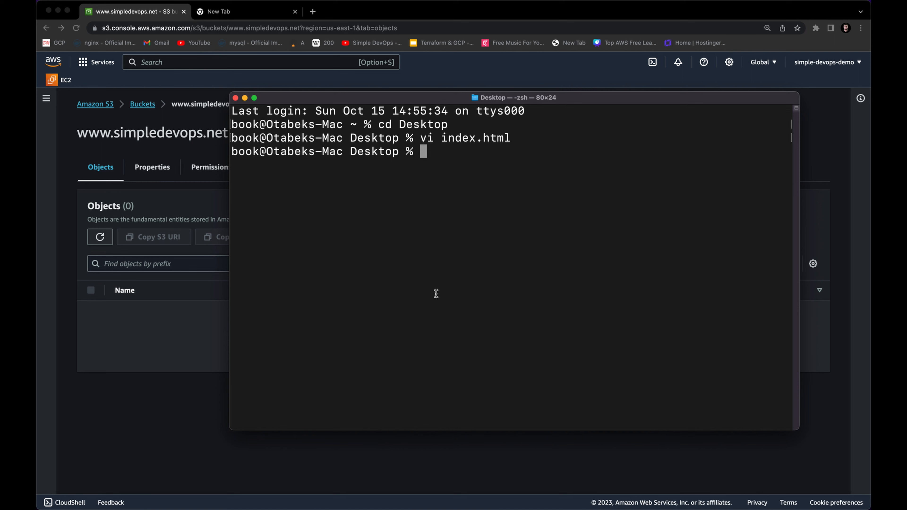
key(ctrl+l)
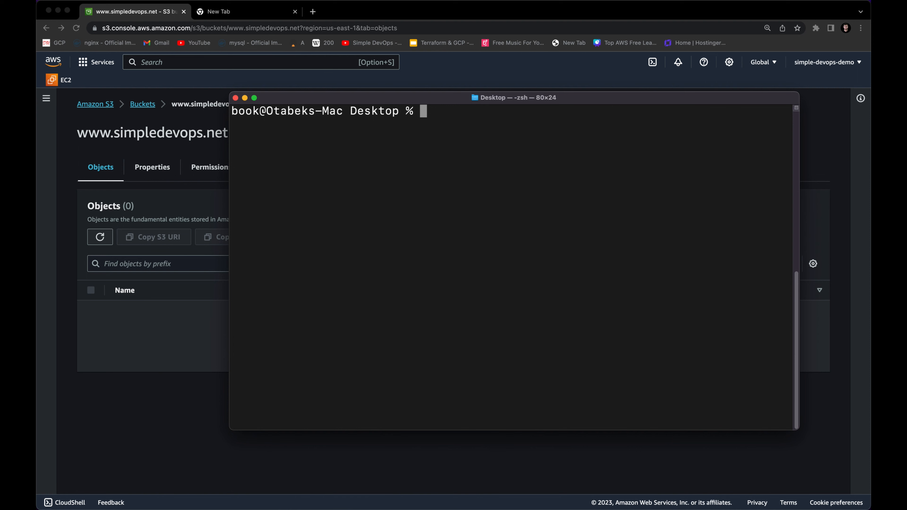
text(vi index.html)
key(BackSpace)
key(BackSpace)
text(ml)
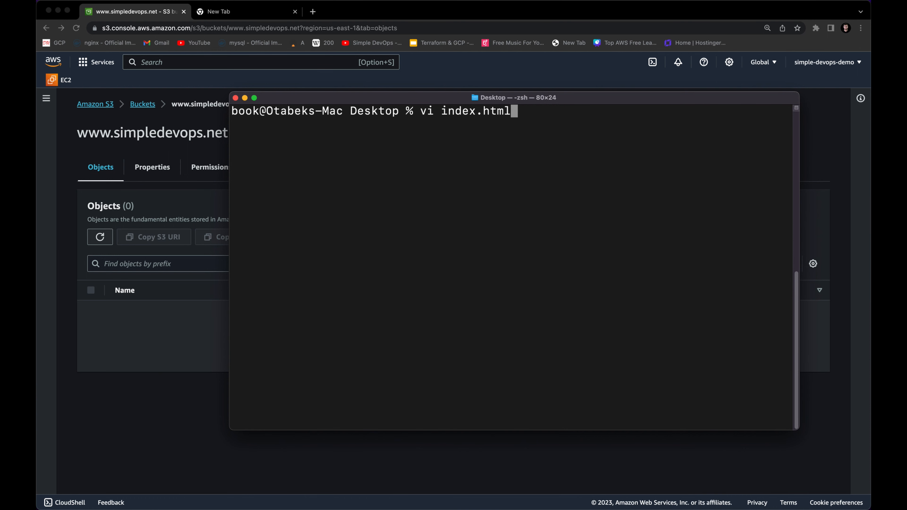
key(Return)
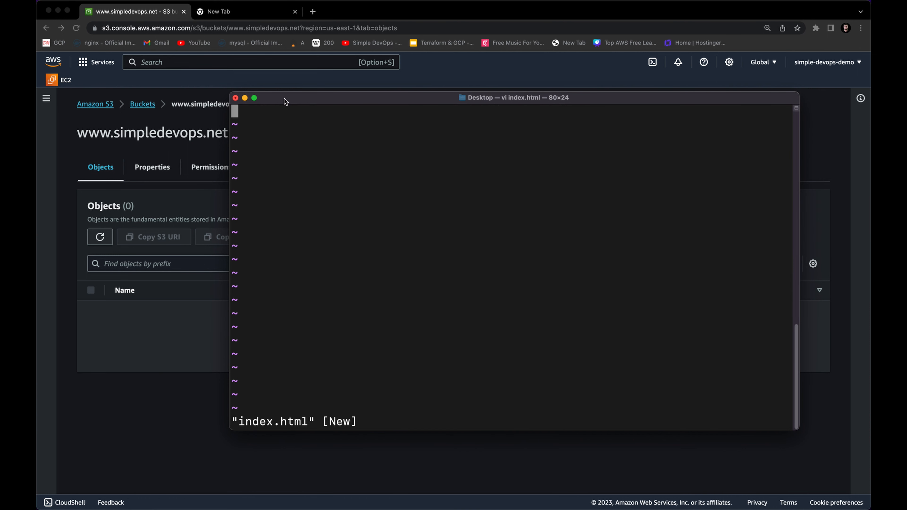
- Switch to GitHub in the browser, open the index.html repository and copy the sample HTML code from its README
click(243, 11)
click(509, 297)
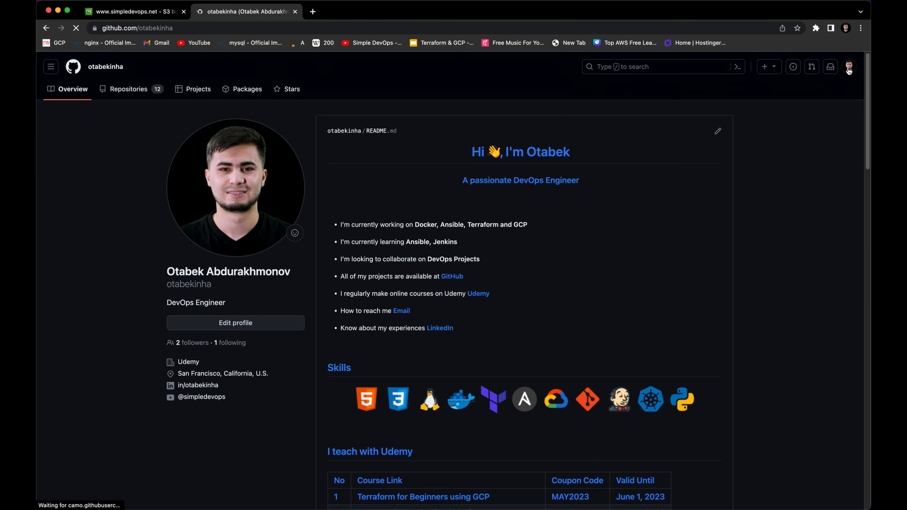
click(830, 66)
click(779, 134)
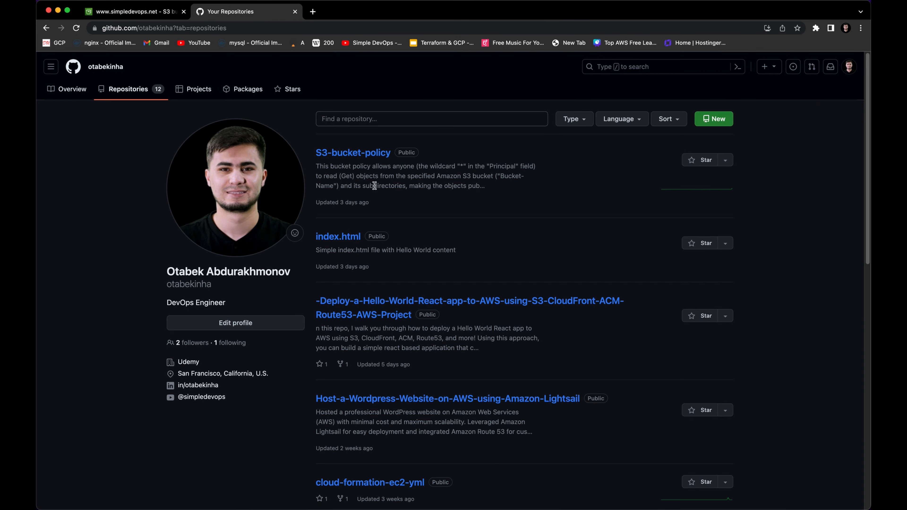
click(347, 236)
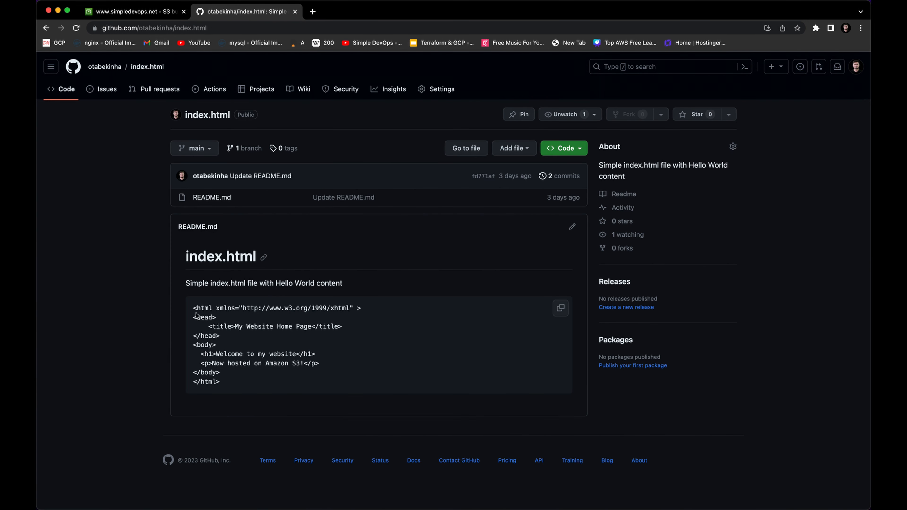
drag(215, 352, 322, 378)
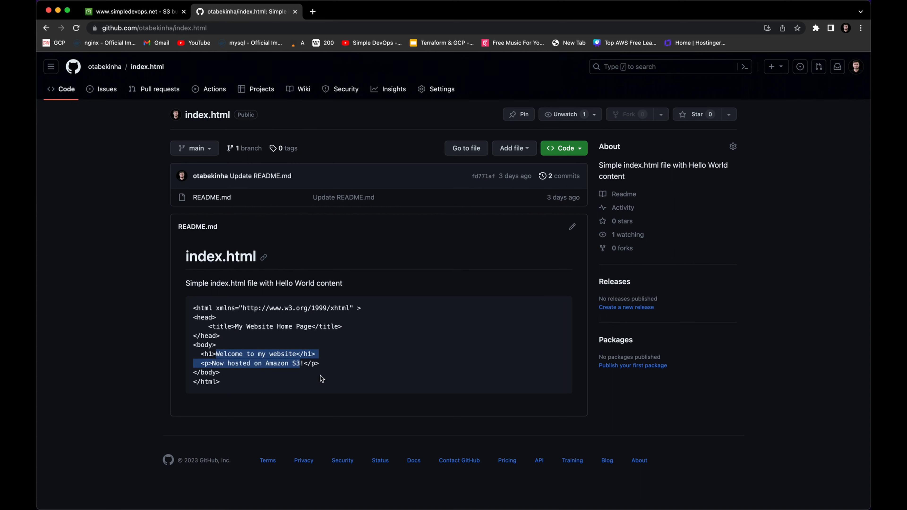
click(323, 377)
click(564, 314)
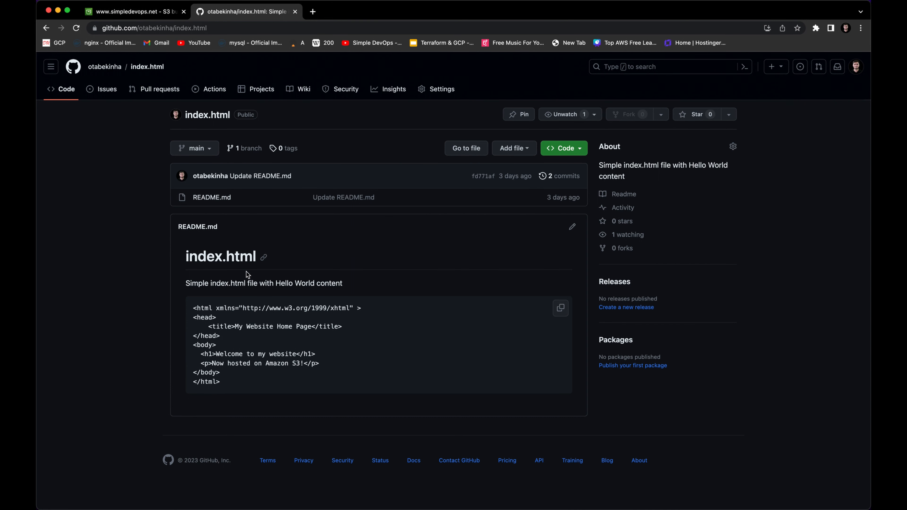
- Switch to Terminal, paste the copied HTML into index.html, then save the file and quit vi with :wq
mouse_move(351, 509)
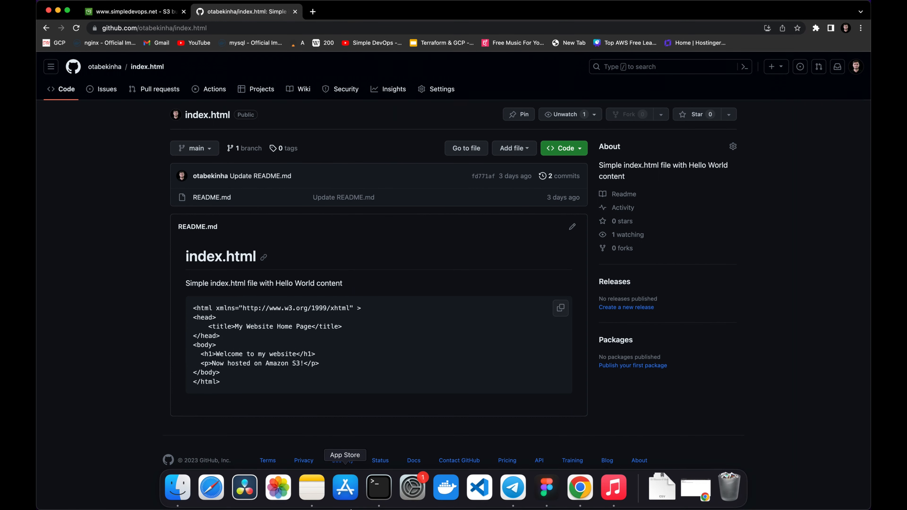
click(378, 487)
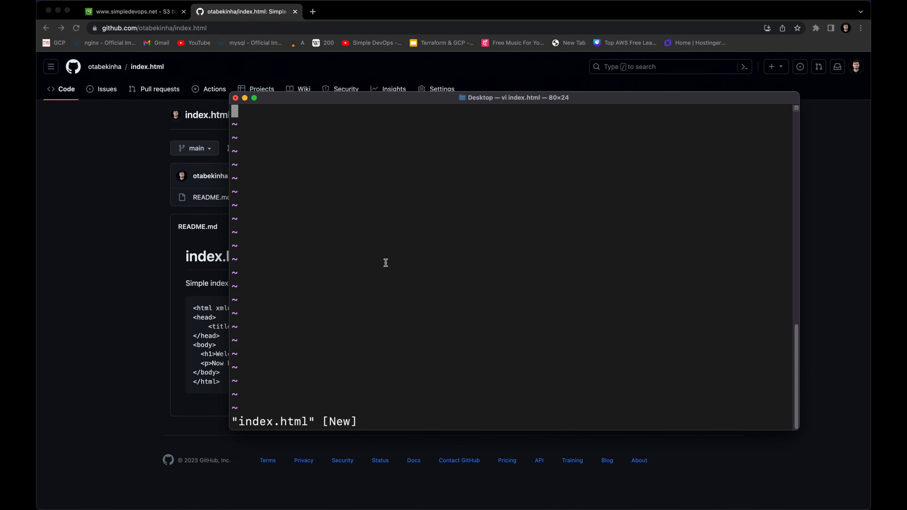
key(super+v)
text(:wq)
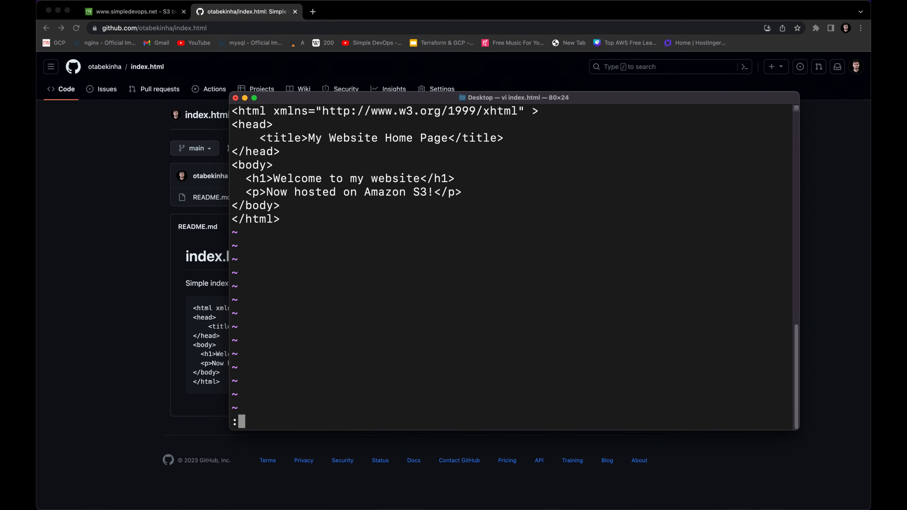
key(Return)
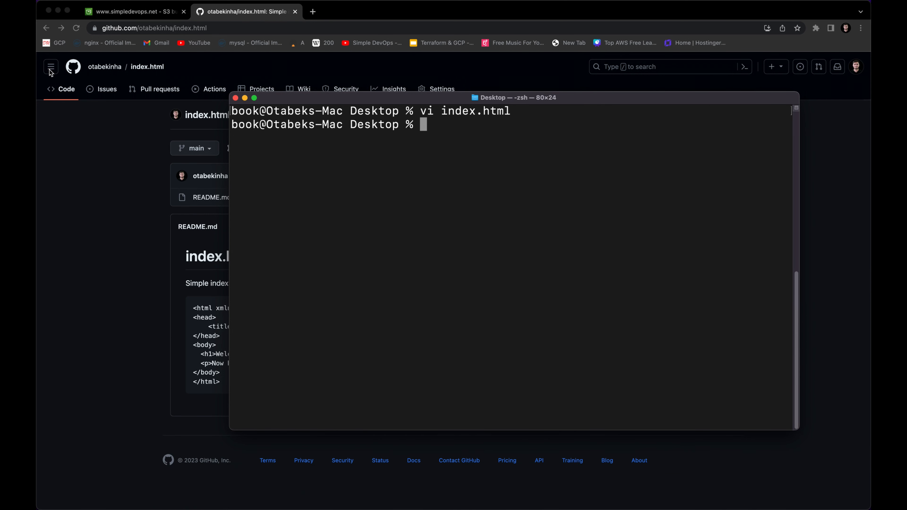
click(109, 130)
click(123, 17)
click(454, 349)
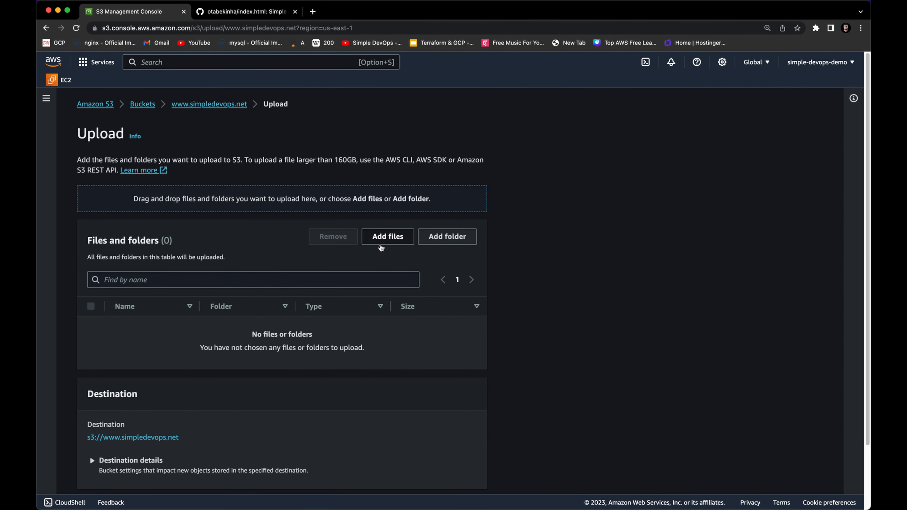
click(387, 236)
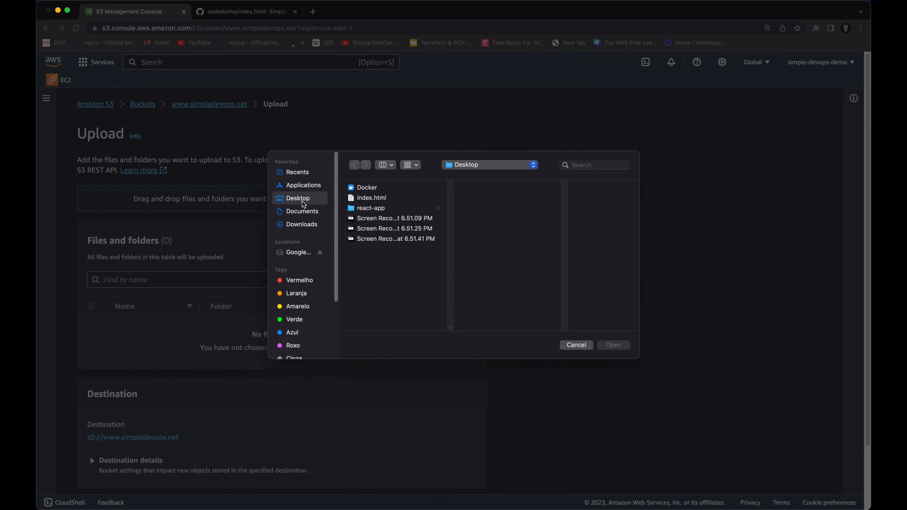
click(369, 200)
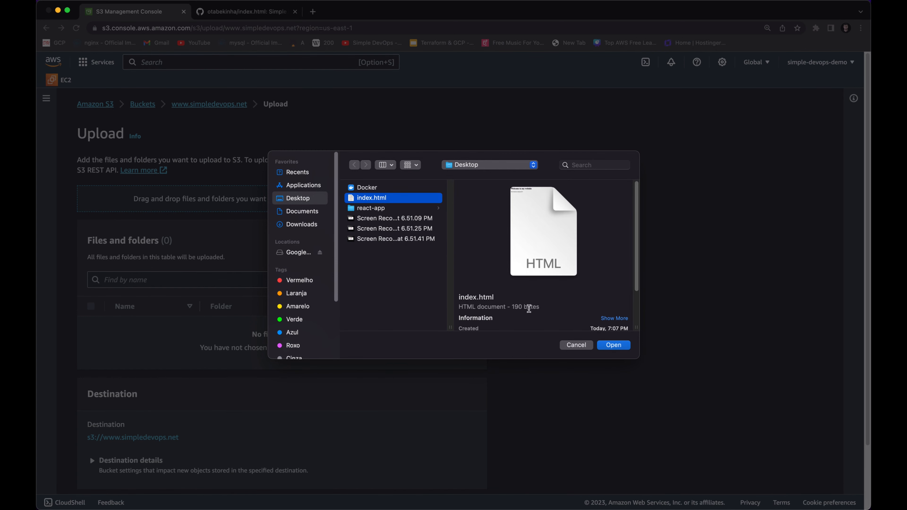
click(614, 346)
- Upload the added file to the bucket, close the upload status and go back to the bucket list
scroll(468, 325, down, 3)
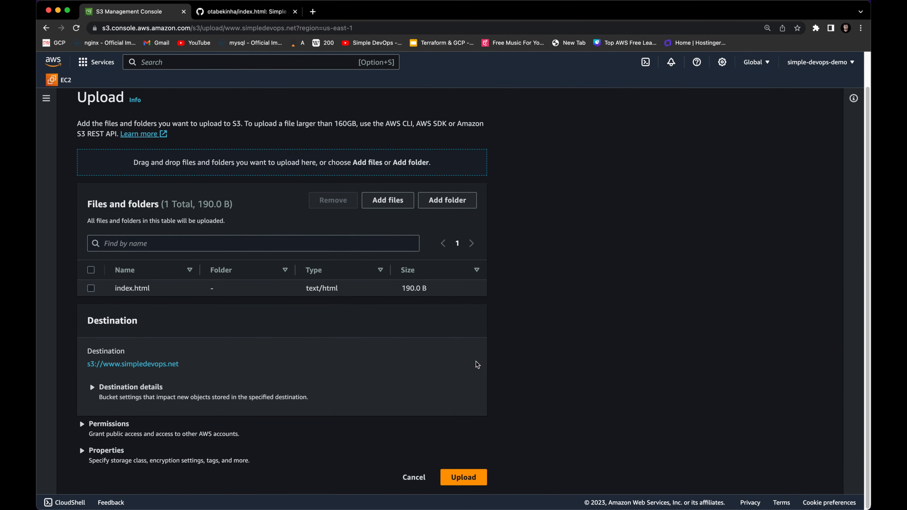
click(464, 478)
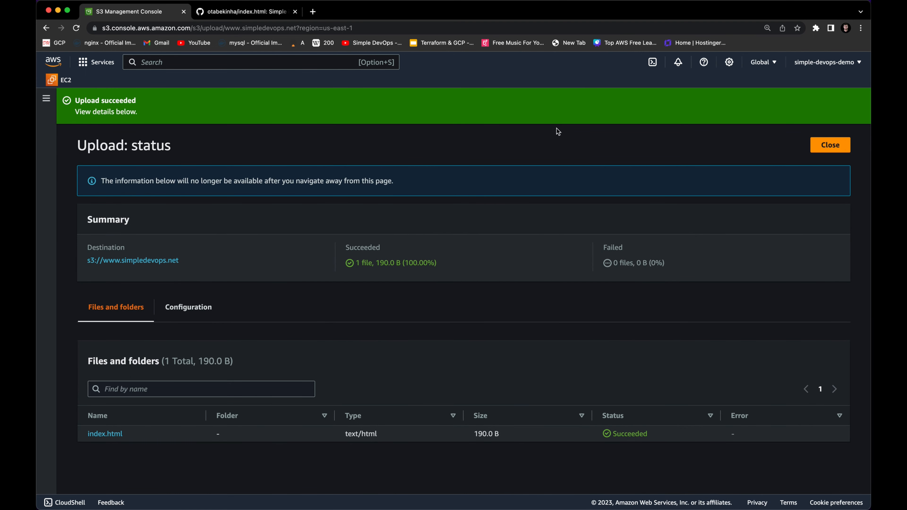
click(829, 150)
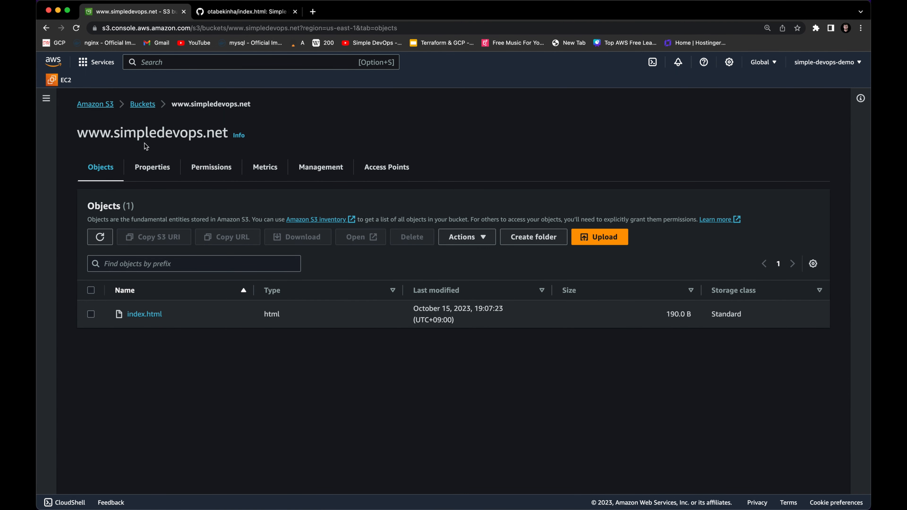
click(144, 104)
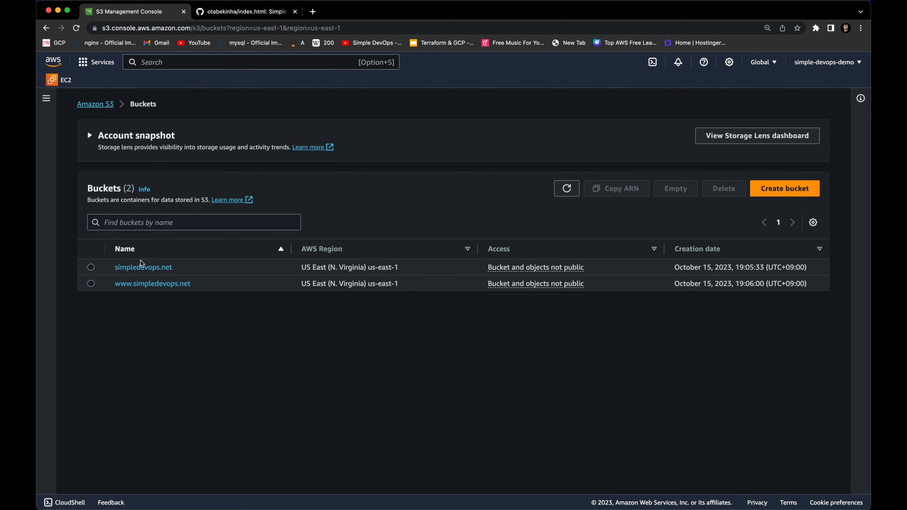
click(132, 286)
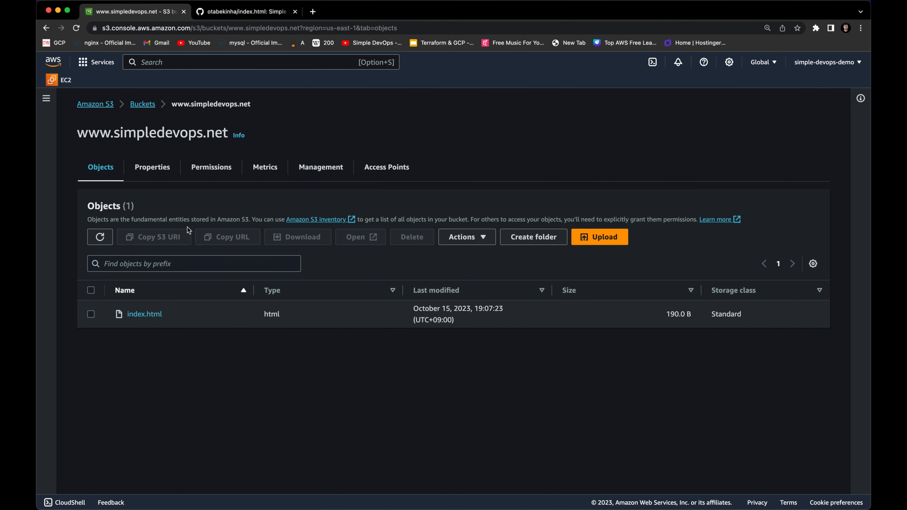
click(192, 177)
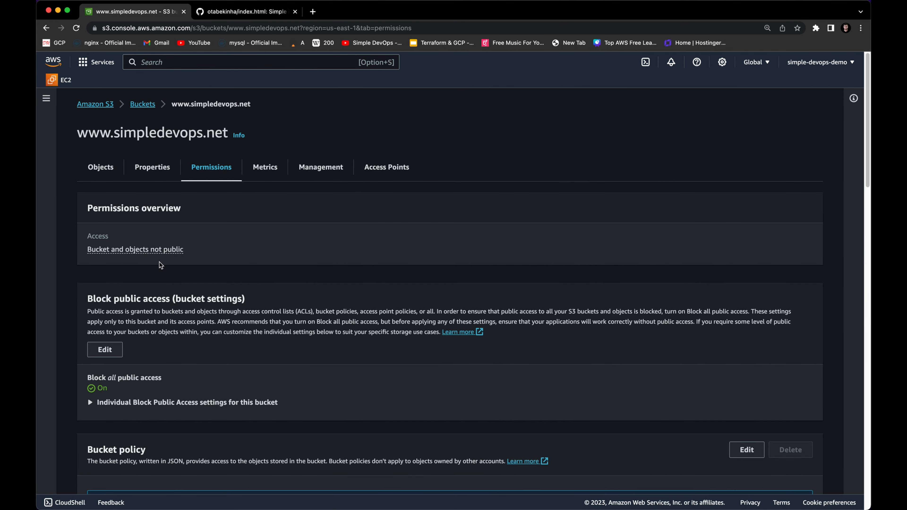
scroll(158, 265, down, 1)
drag(88, 272, 167, 272)
scroll(97, 393, down, 1)
drag(87, 402, 146, 404)
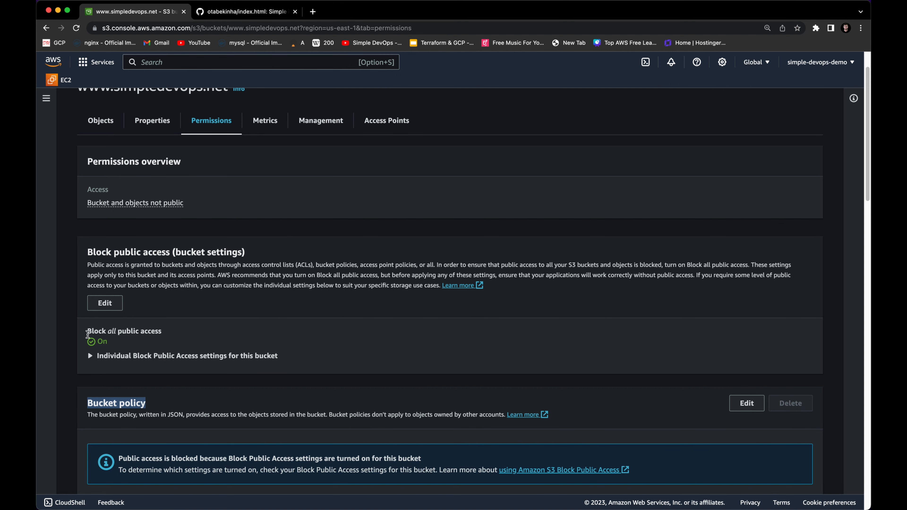
click(105, 303)
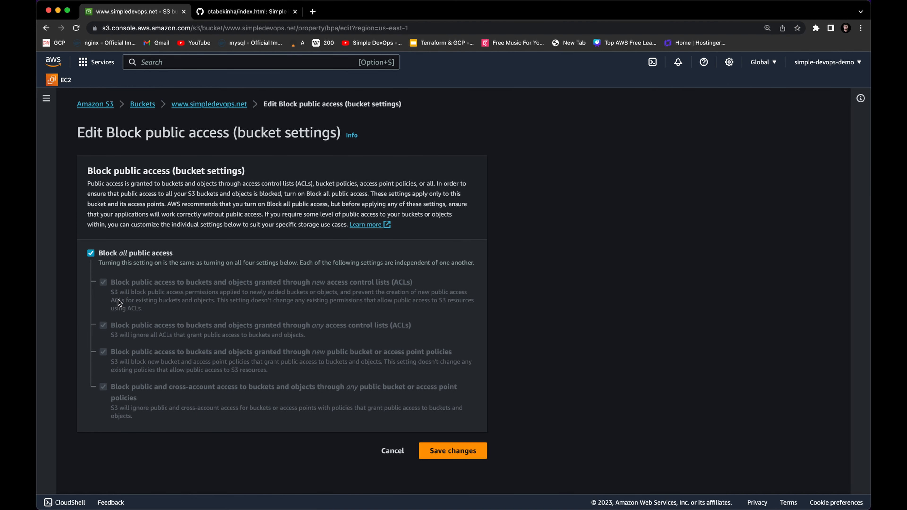
click(91, 253)
click(434, 452)
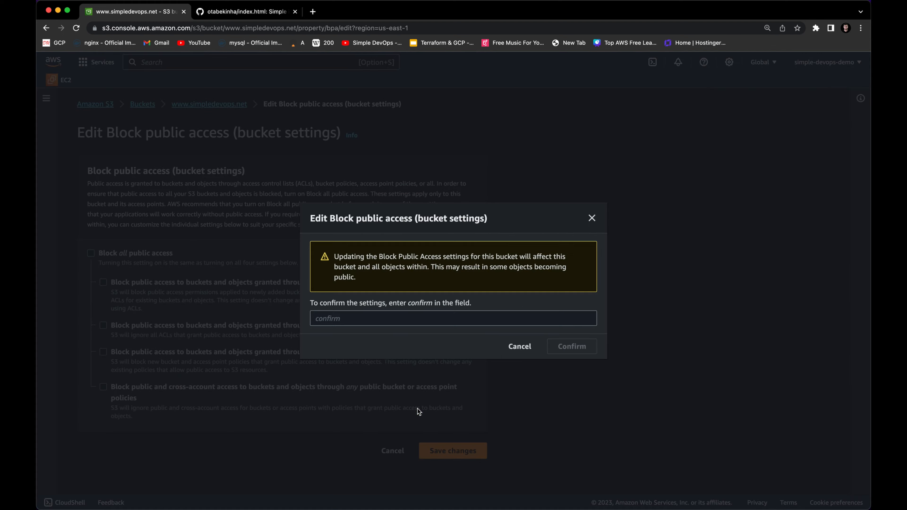
click(336, 311)
text(confirm)
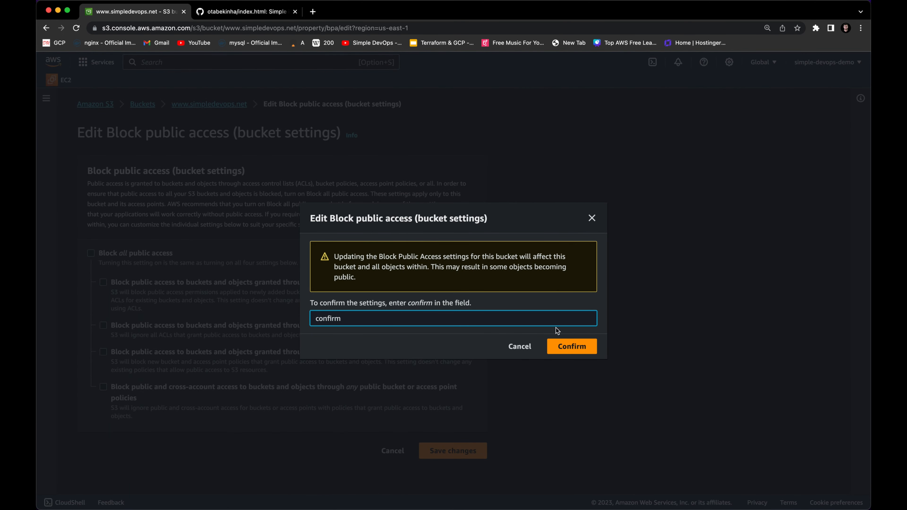
click(580, 346)
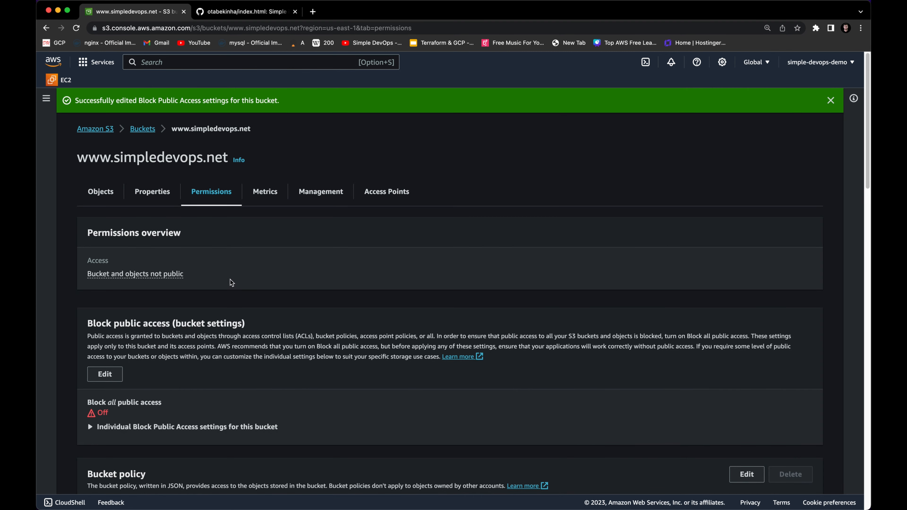
- Open the bucket policy for editing, then switch to GitHub and copy the policy JSON from the S3-bucket-policy repository's README
scroll(228, 284, down, 4)
click(746, 332)
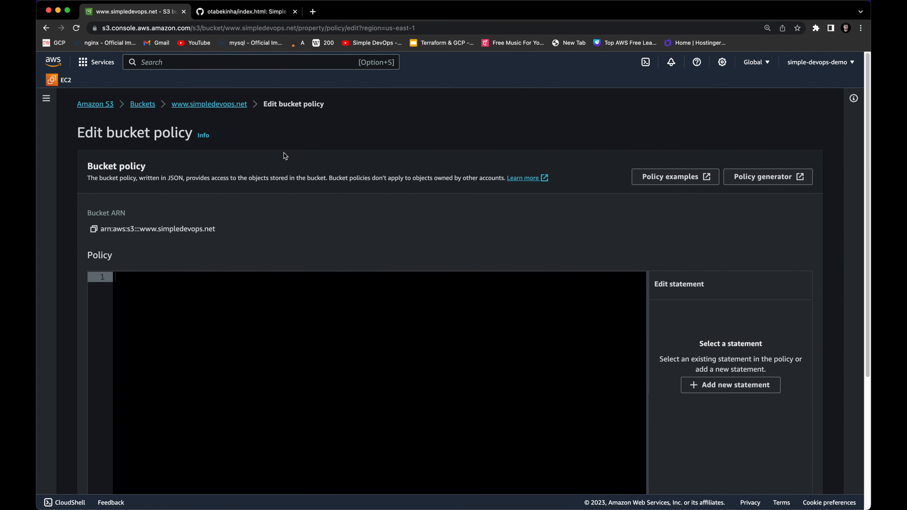
click(222, 15)
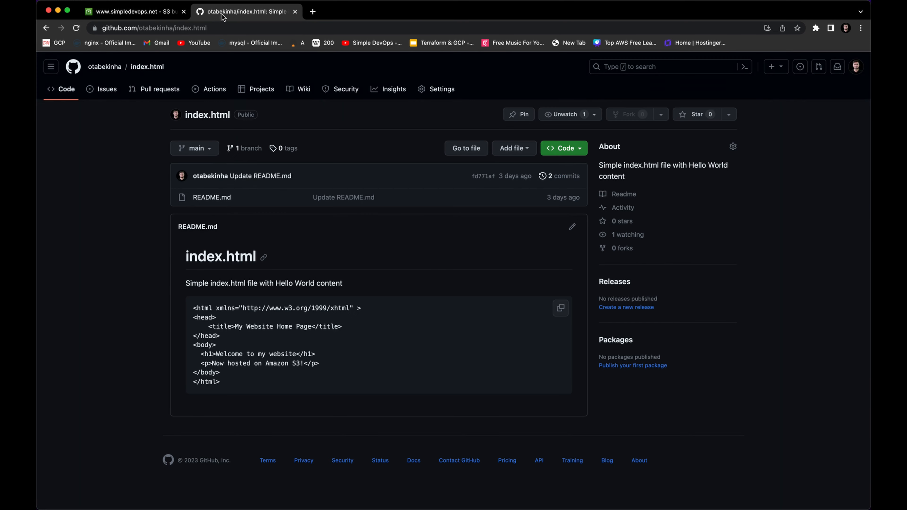
click(46, 28)
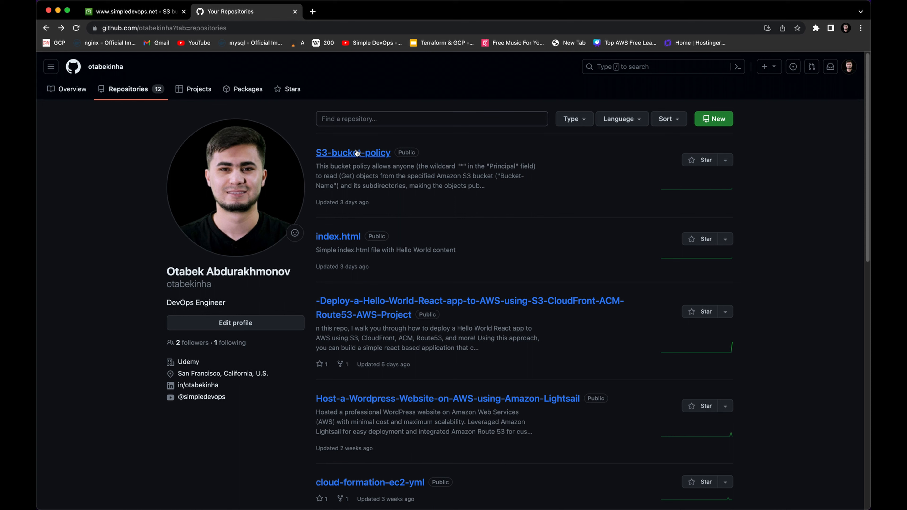
click(320, 158)
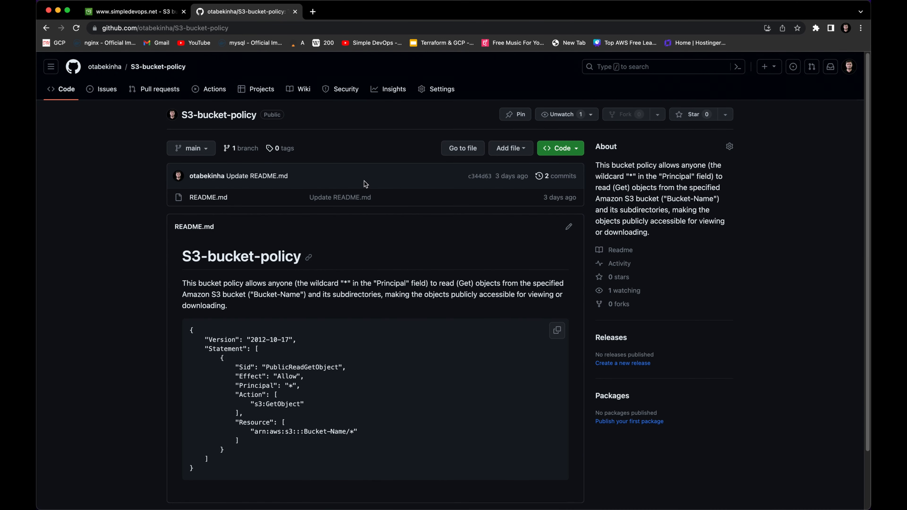
scroll(532, 328, down, 2)
click(558, 294)
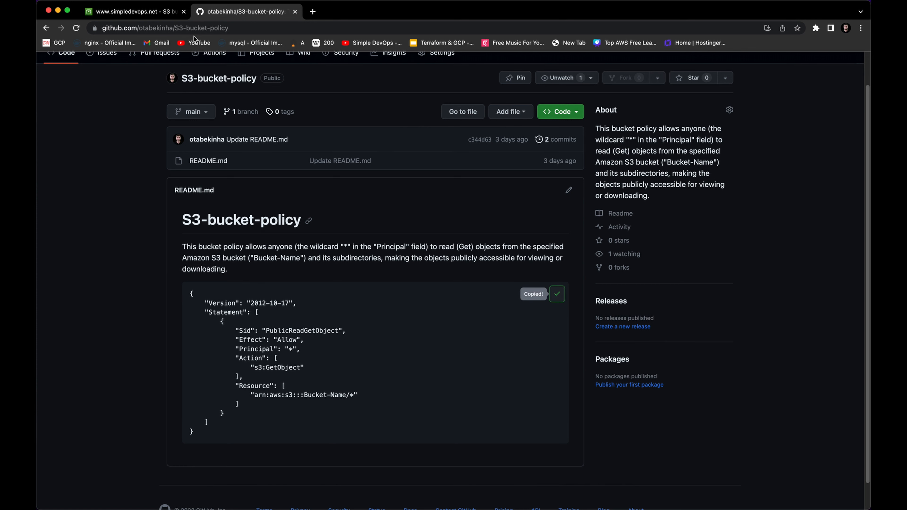
click(151, 14)
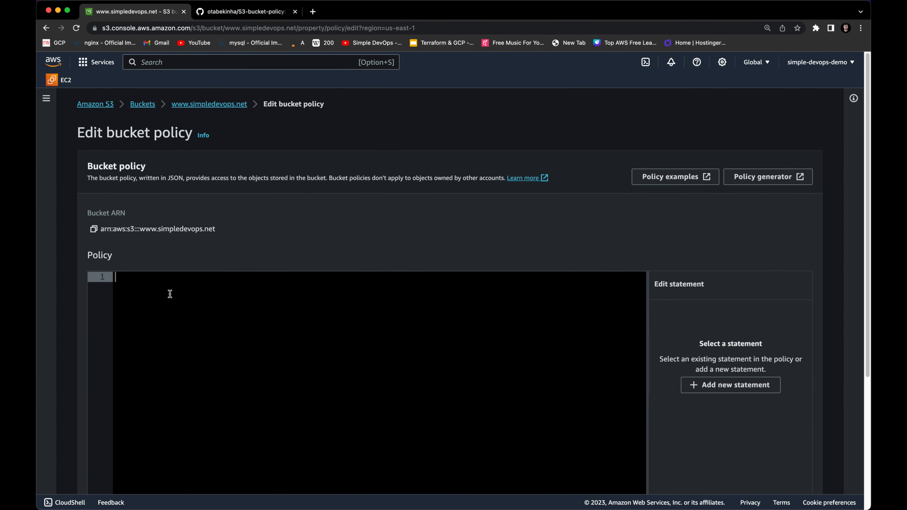
key(super+v)
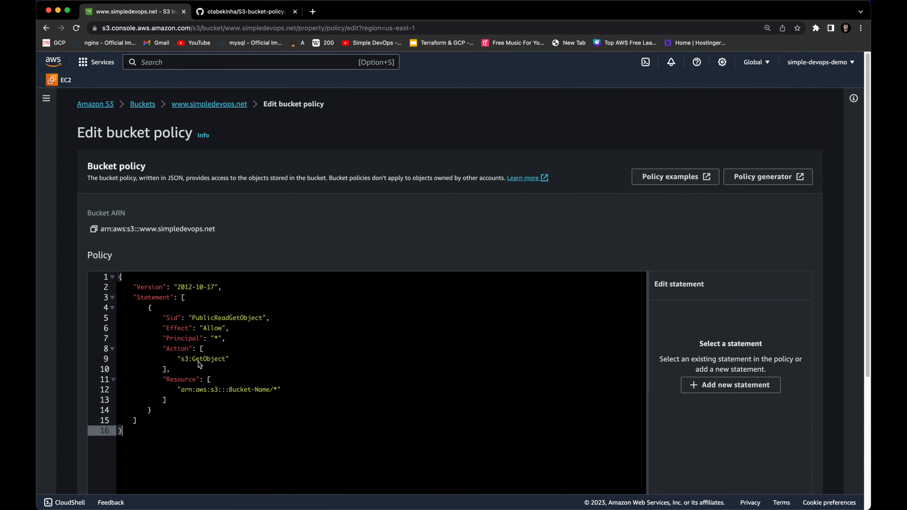
click(231, 390)
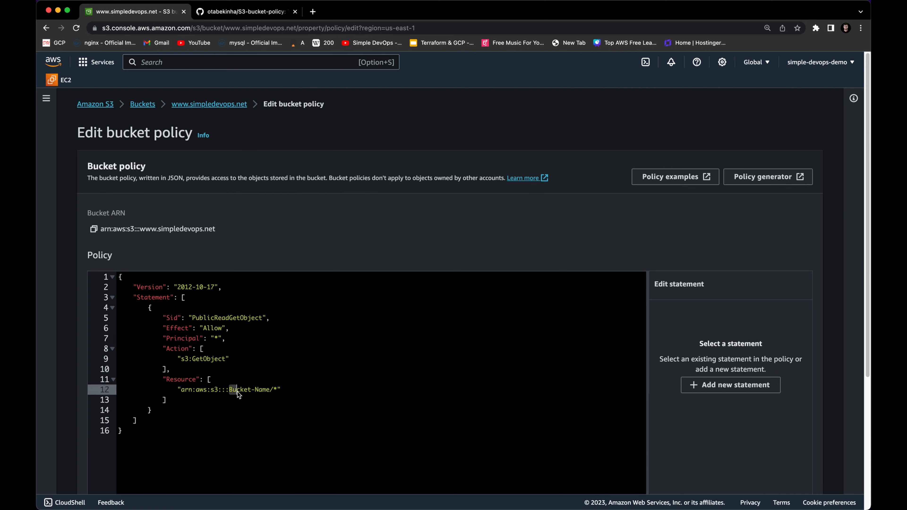
text(www)
text(.simplede)
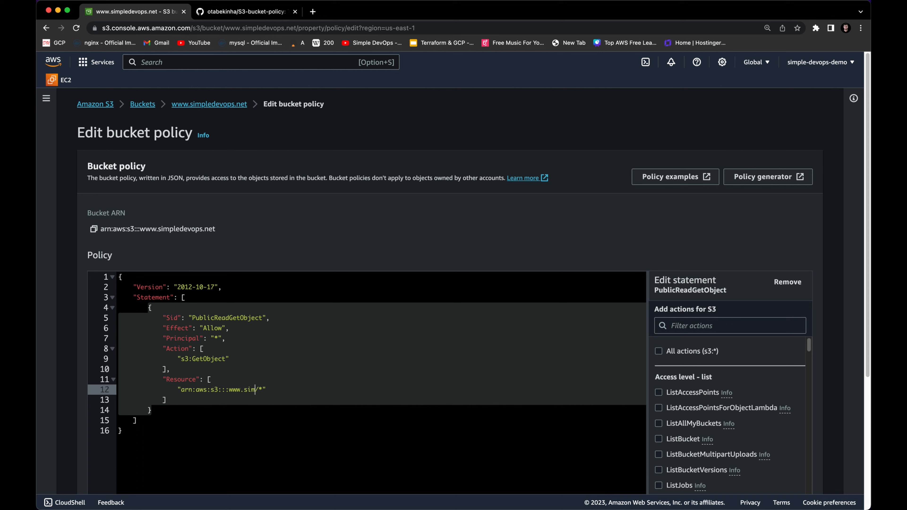
text(vops.net)
scroll(411, 398, down, 5)
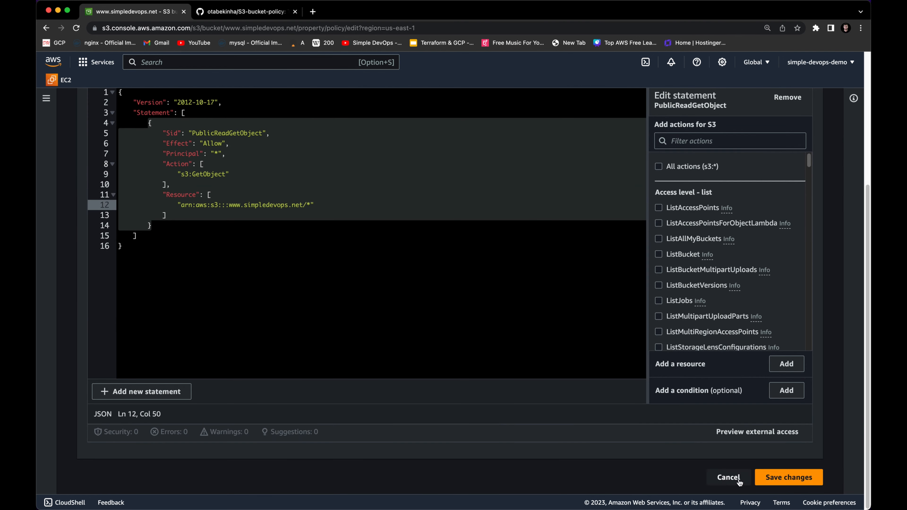
click(789, 477)
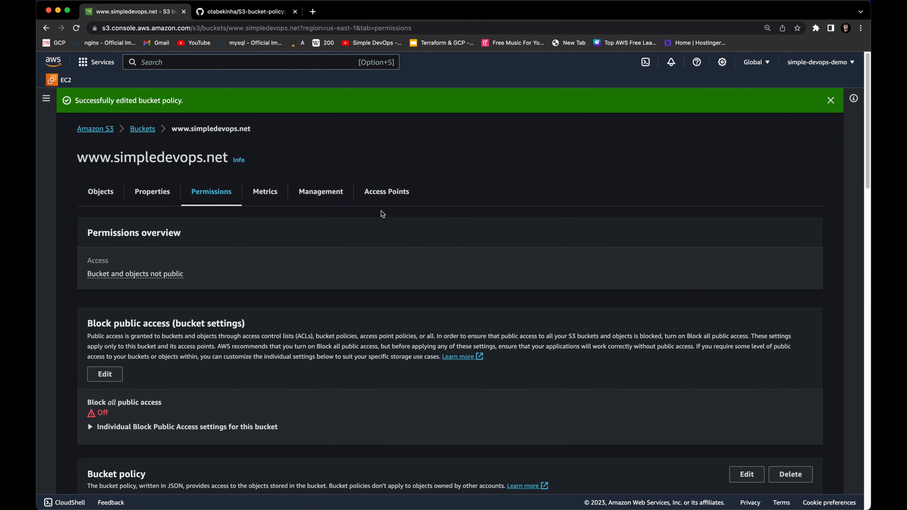
click(141, 129)
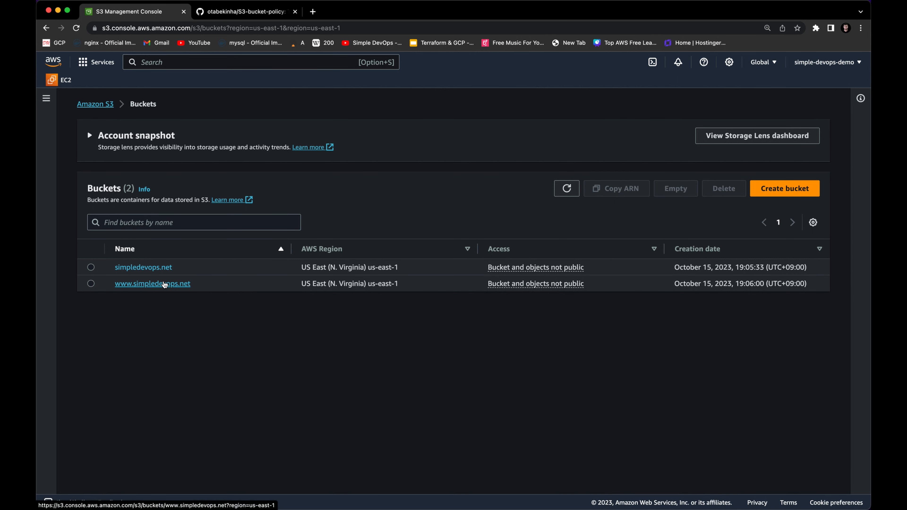
click(165, 284)
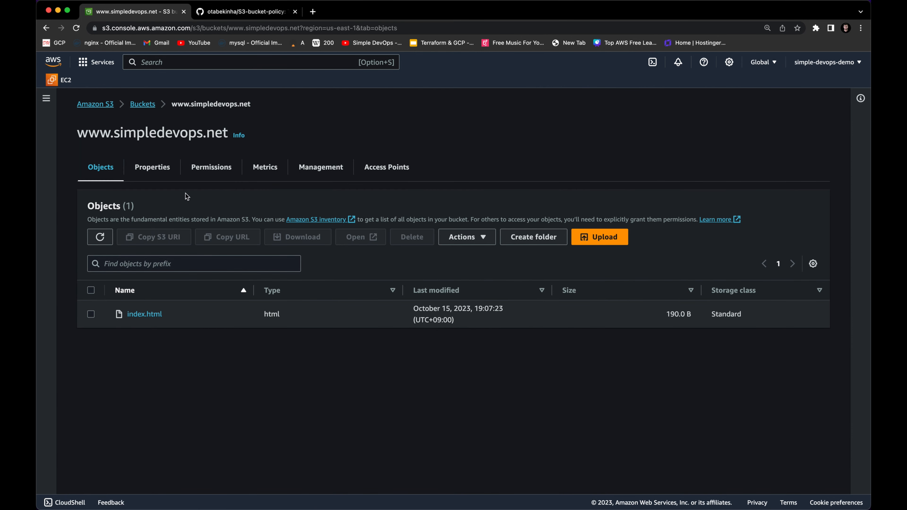
click(168, 175)
scroll(294, 272, down, 15)
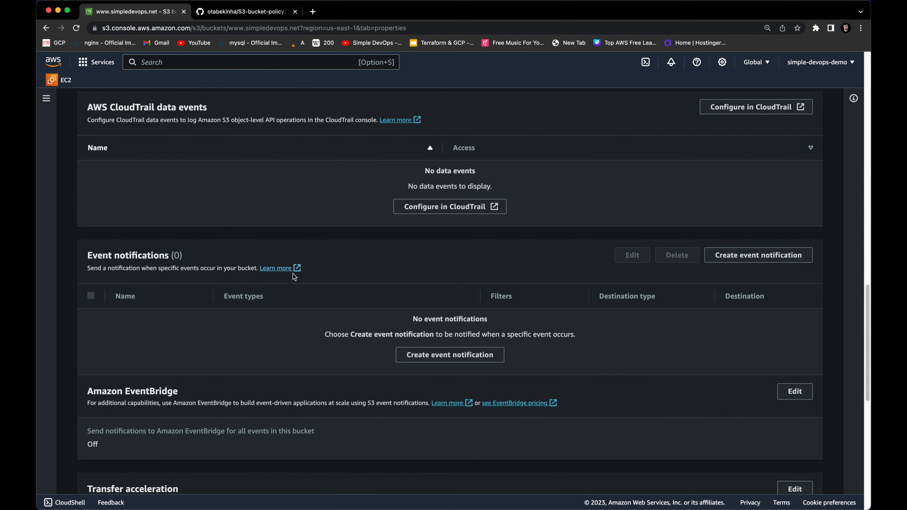
scroll(292, 272, down, 10)
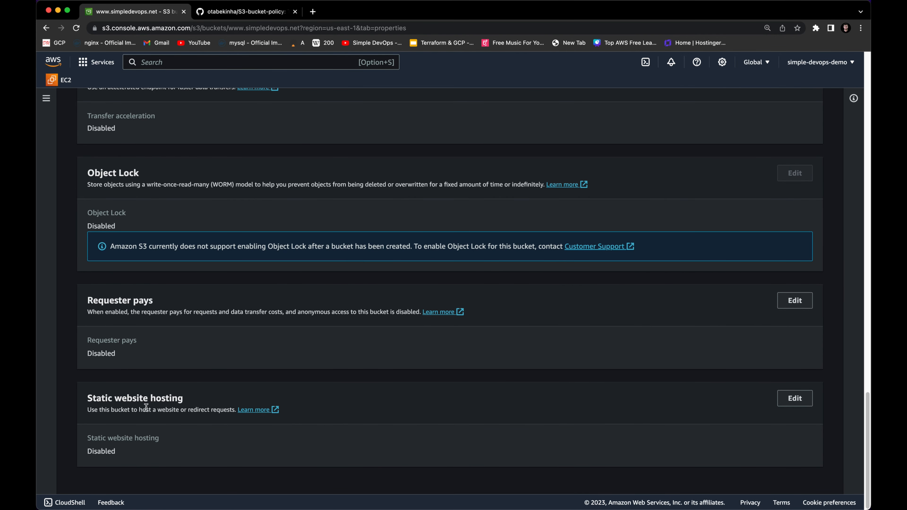
click(795, 398)
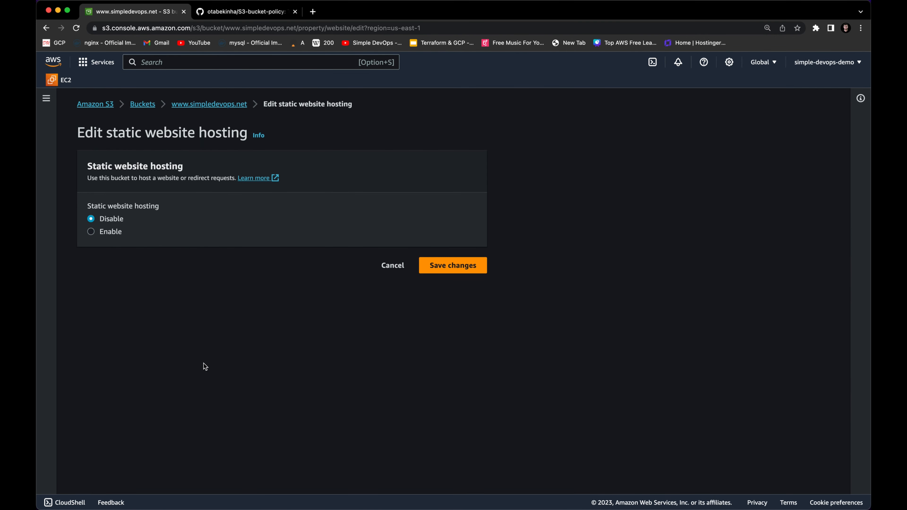
- Enable static website hosting with the hosting type Host a static website, set the index document to index.html and save
click(116, 233)
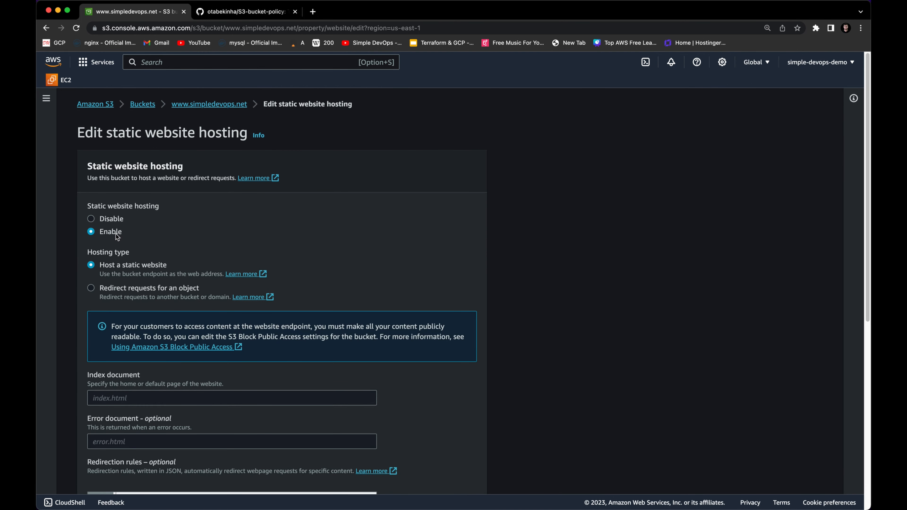
drag(87, 251, 128, 255)
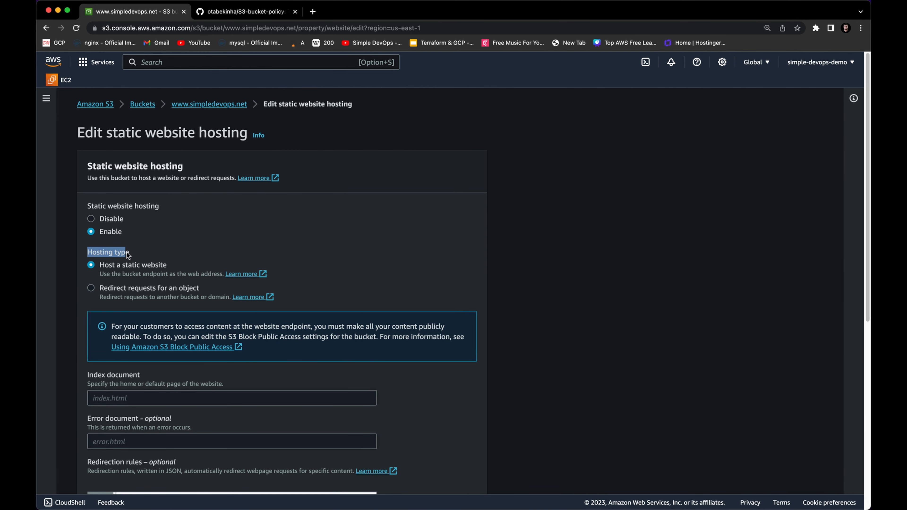
scroll(113, 357, down, 1)
click(140, 387)
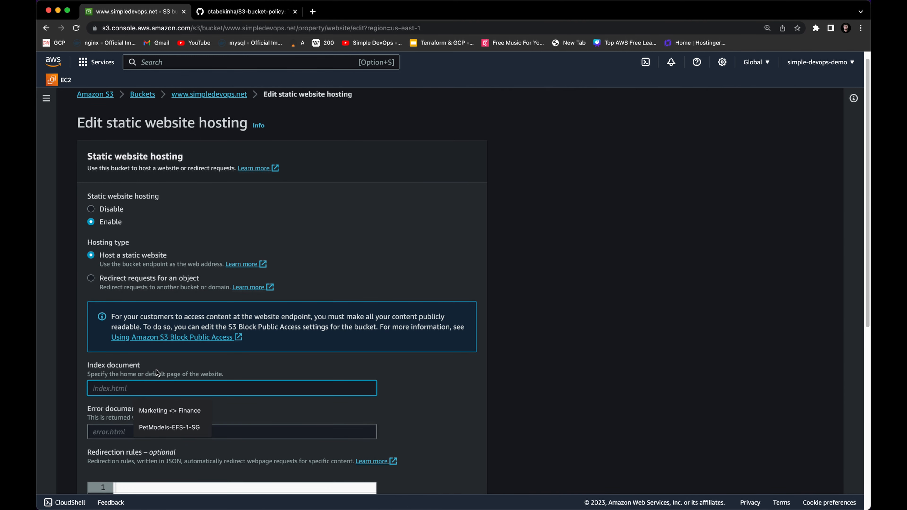
text(index.html)
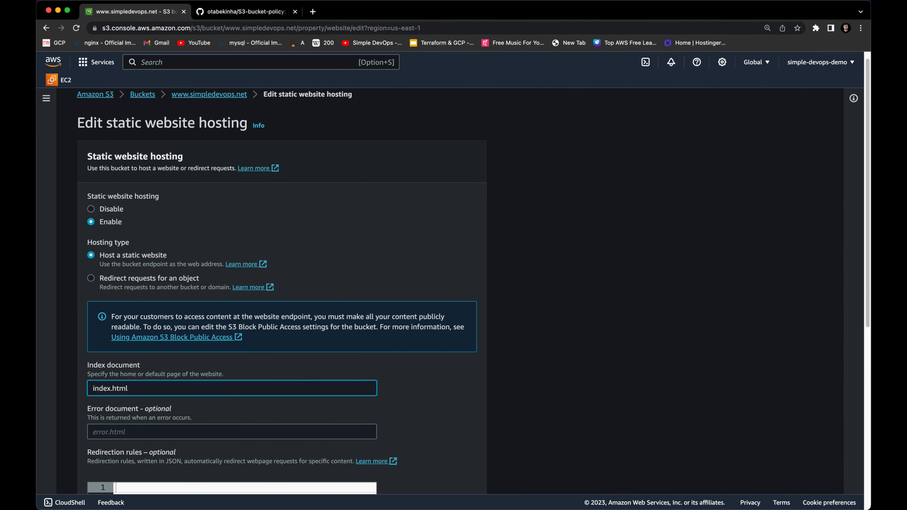
scroll(174, 354, down, 10)
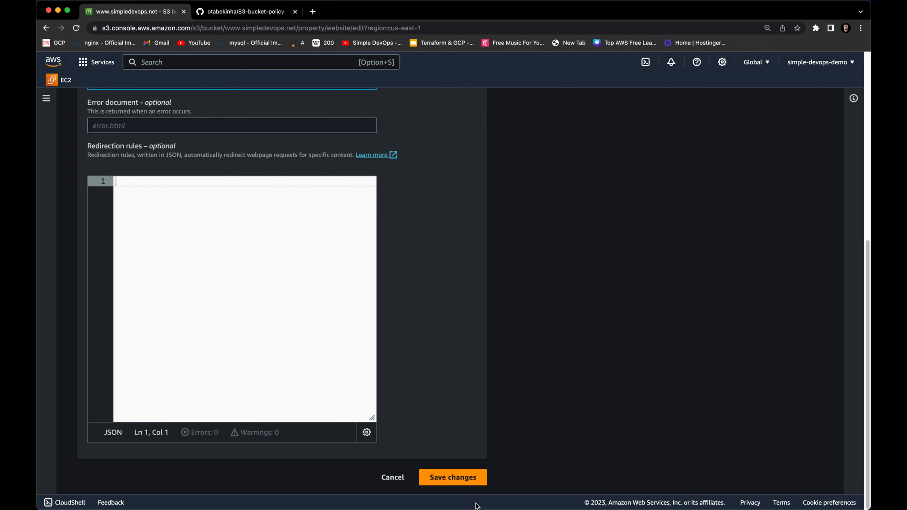
click(453, 477)
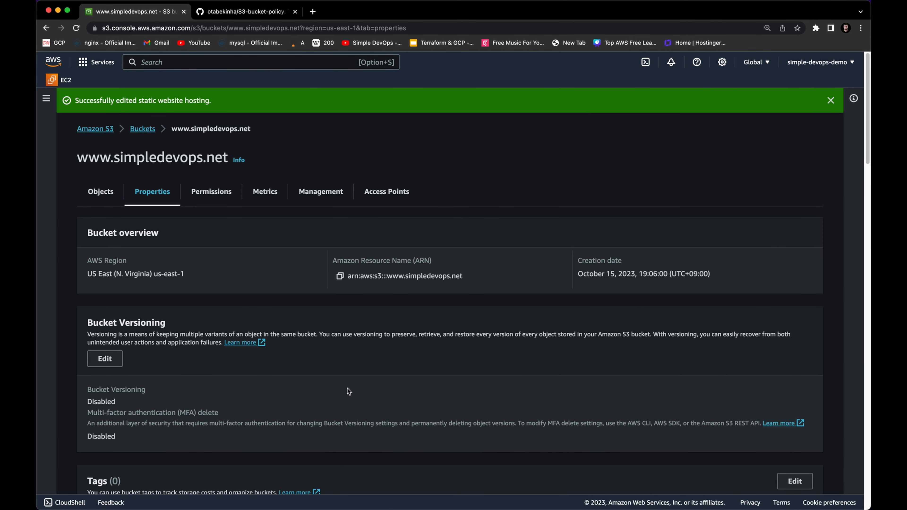
- Return to the bucket list and open the static website hosting settings of the simpledevops.net bucket for editing
click(143, 130)
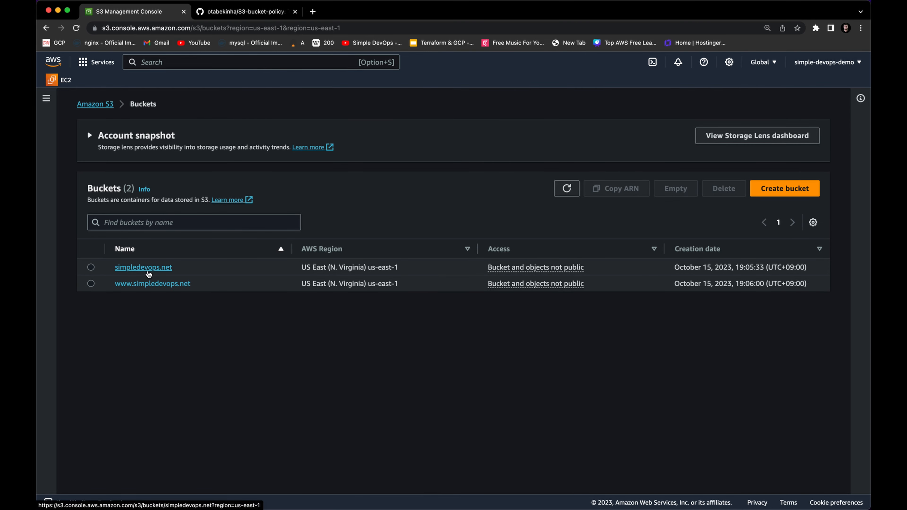
click(148, 272)
click(152, 175)
scroll(368, 318, down, 20)
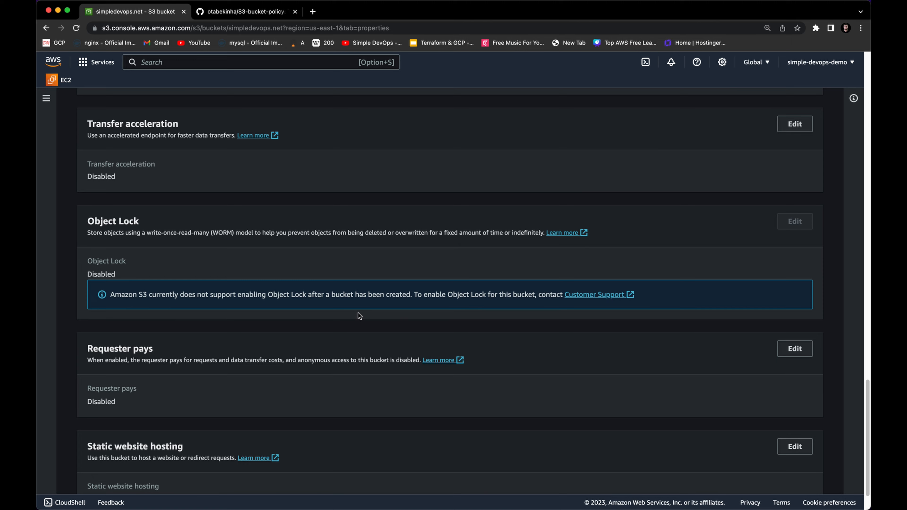
click(795, 398)
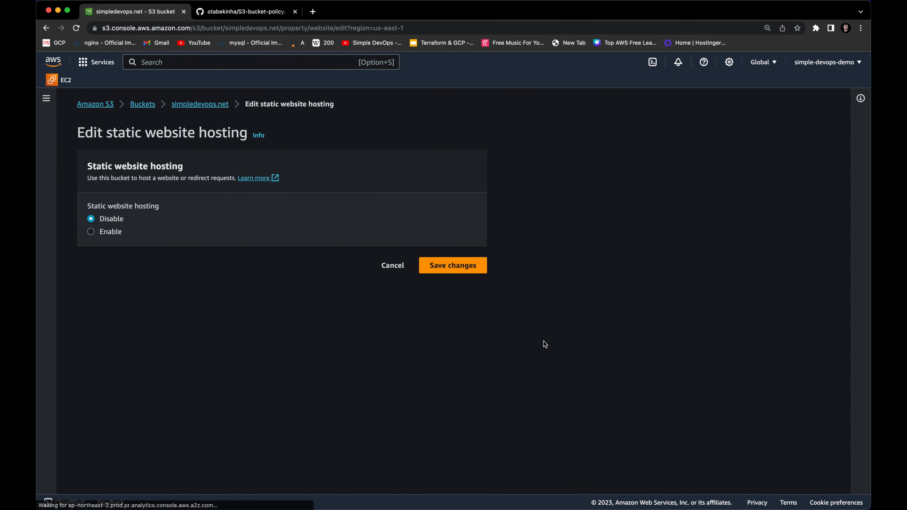
click(114, 234)
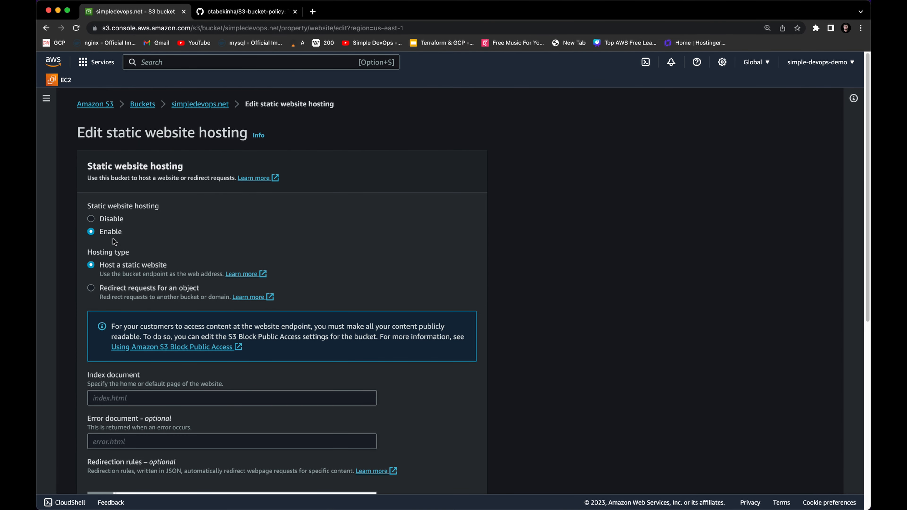
click(91, 287)
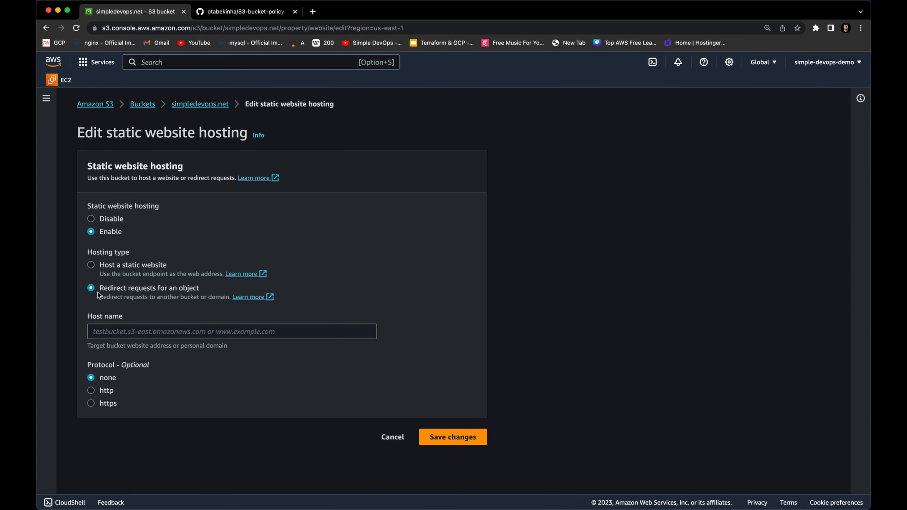
click(106, 333)
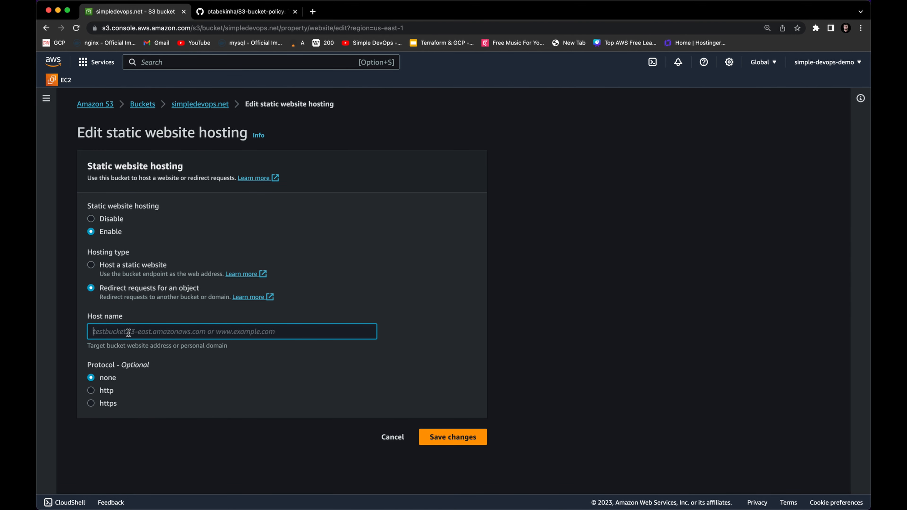
text(www.simpledevops.net)
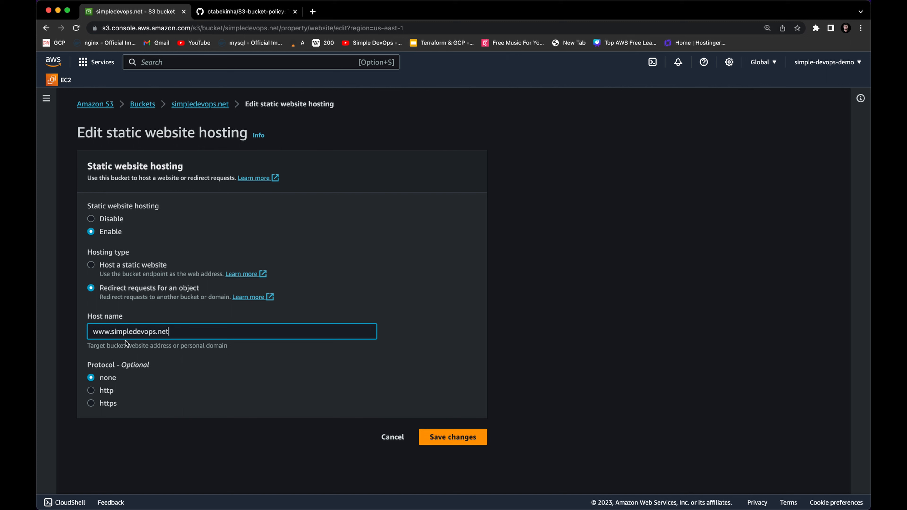
click(91, 391)
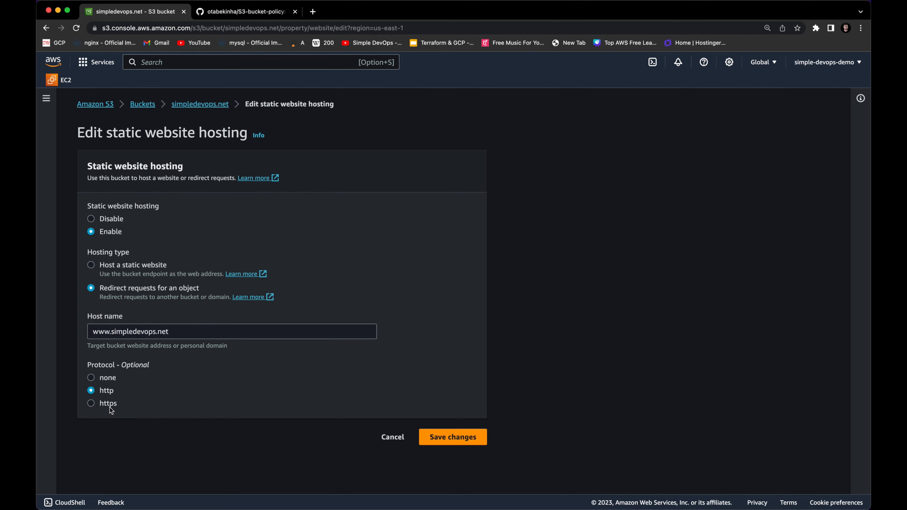
click(447, 440)
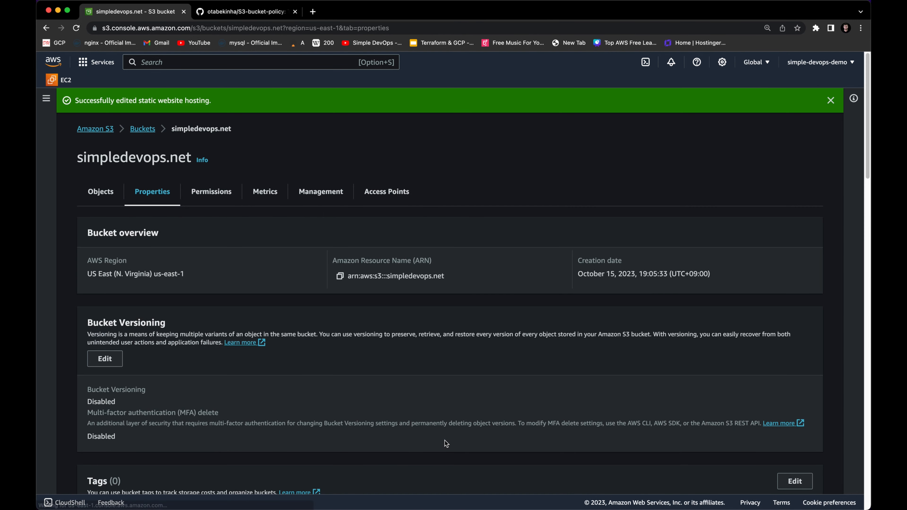
- Go back to the bucket list, search the AWS services for route 53 and open Route 53 in a new browser tab
click(152, 130)
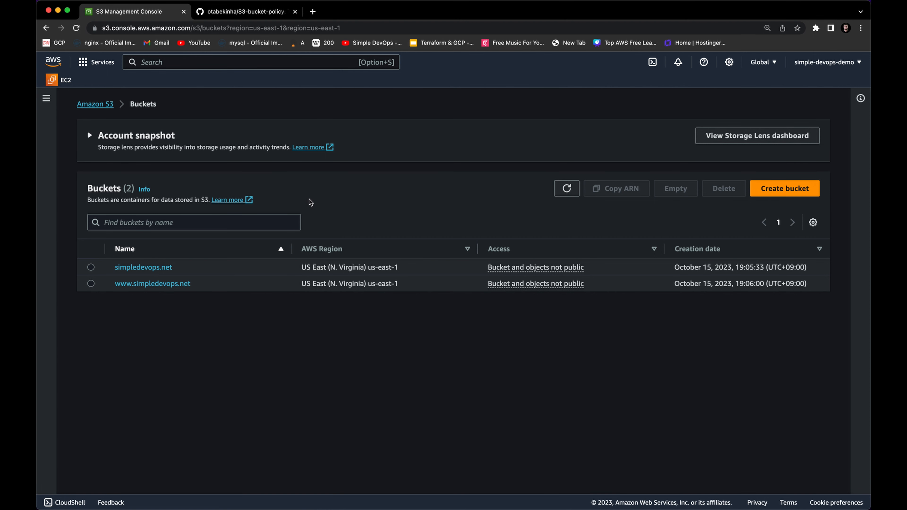
click(212, 61)
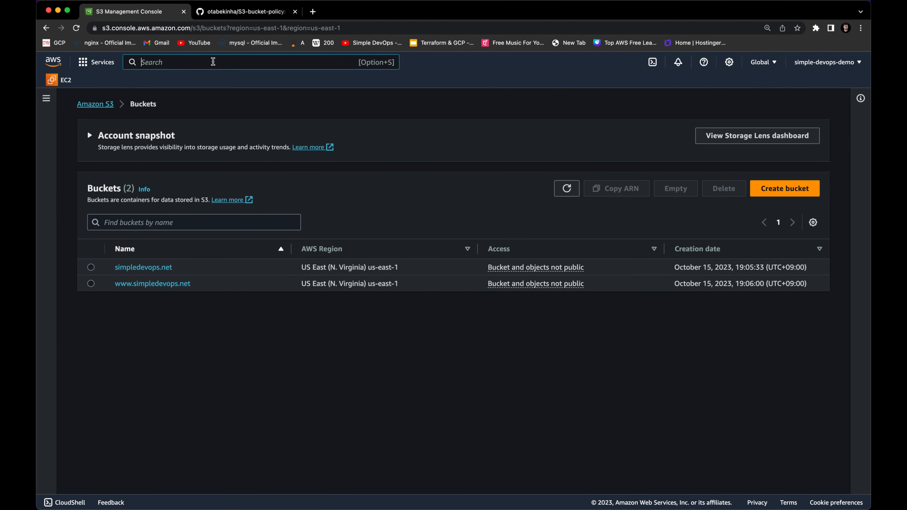
text(route 53)
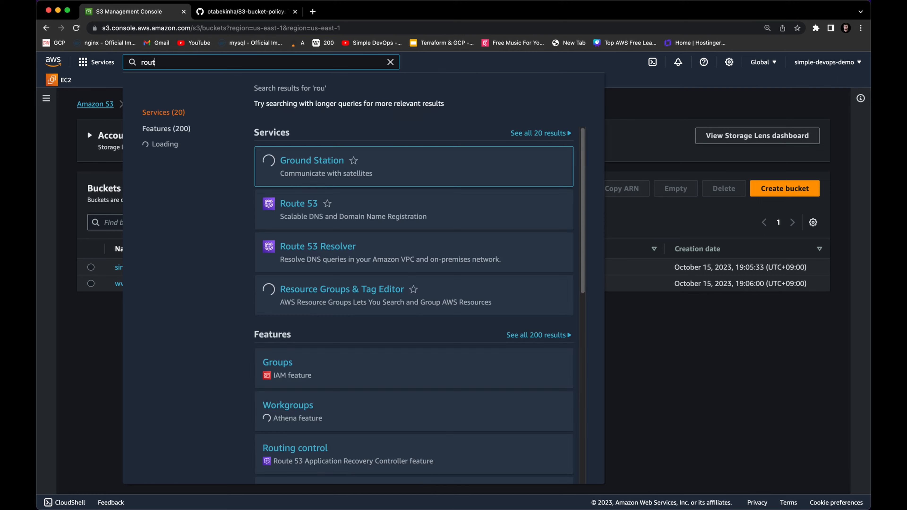
right_click(302, 161)
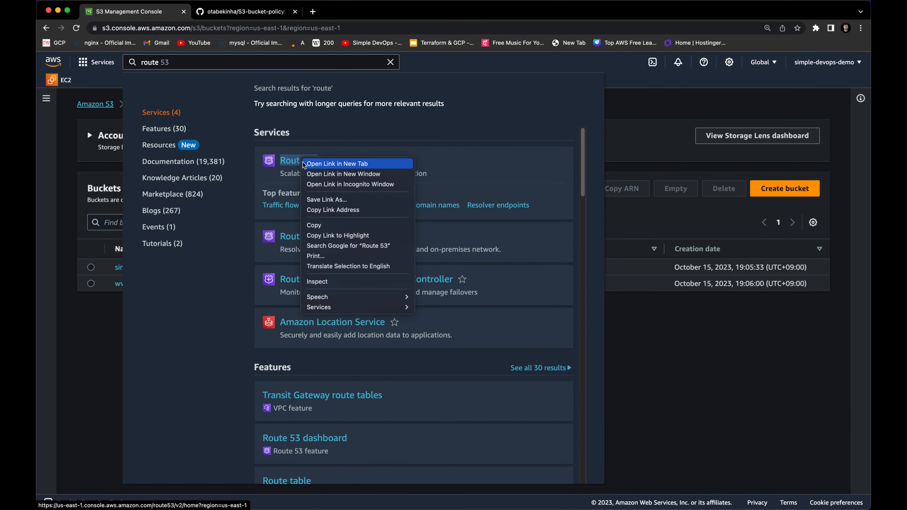
click(339, 166)
click(679, 335)
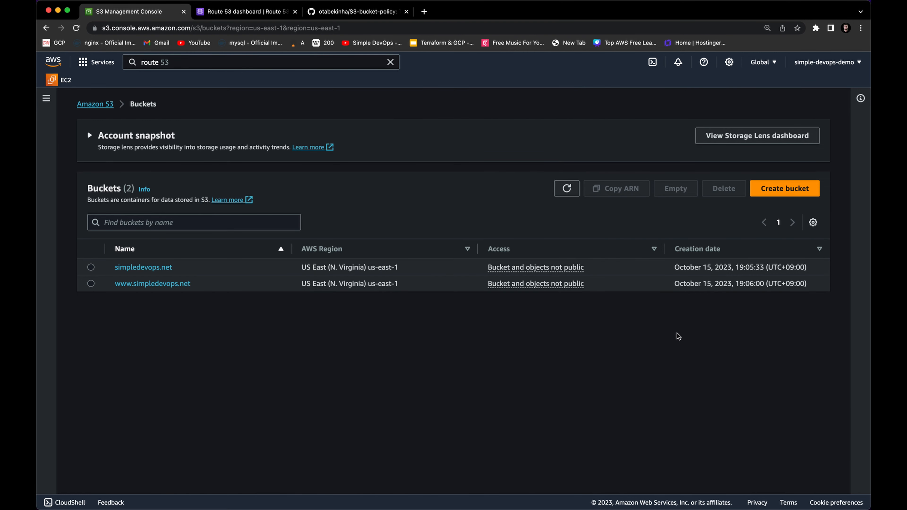
click(246, 11)
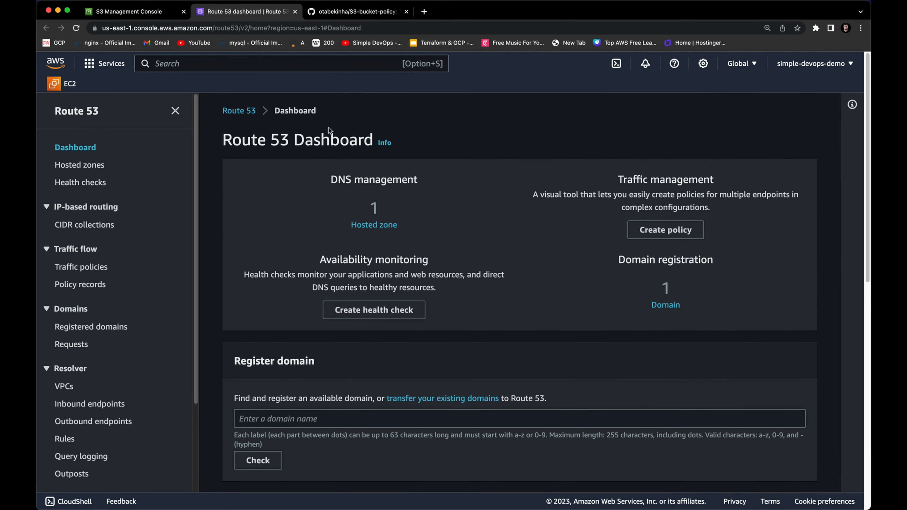
- Open the records of the simpledevops.net hosted zone and close the record details pane
click(375, 226)
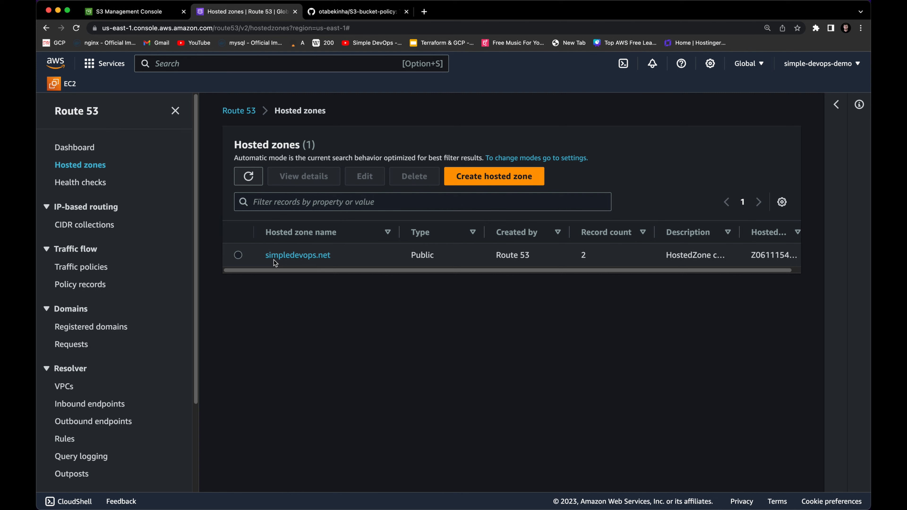
drag(343, 260, 269, 256)
click(290, 281)
click(321, 255)
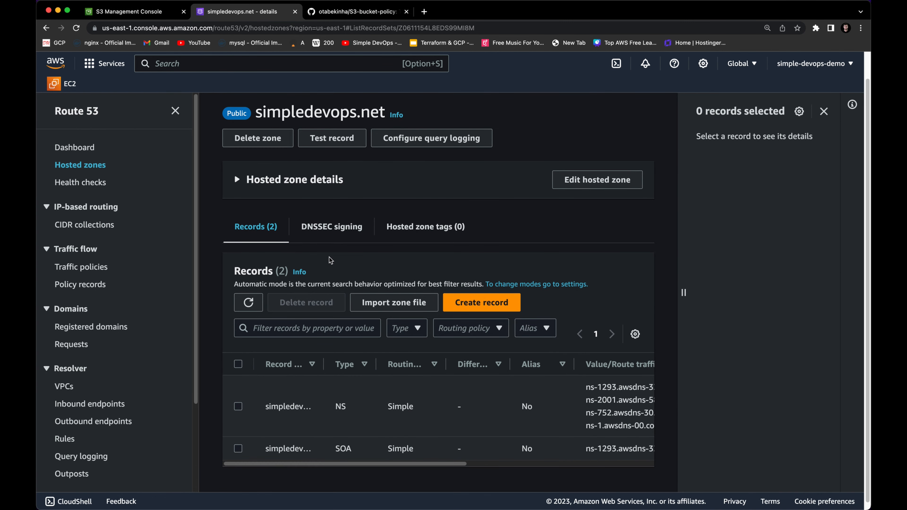
scroll(327, 268, down, 2)
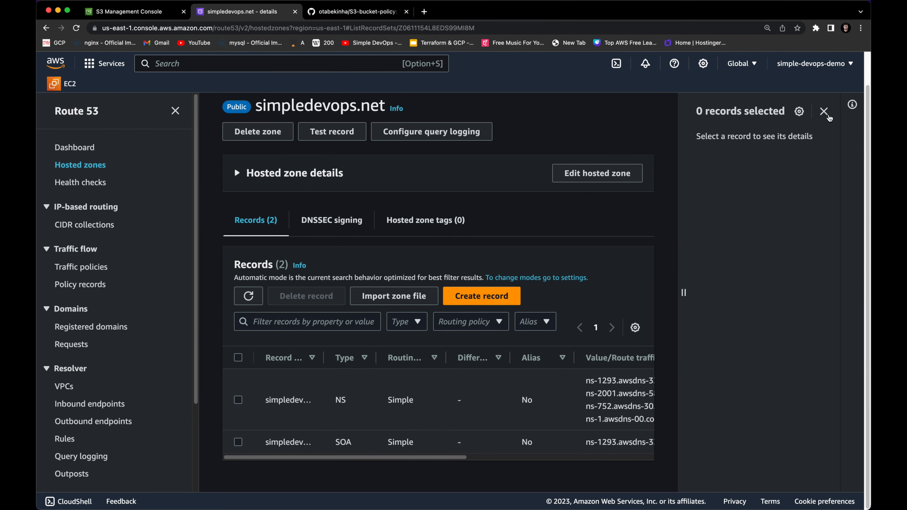
click(823, 111)
- Start creating a record in the wizard with the Simple routing policy and open a new simple record definition
click(478, 296)
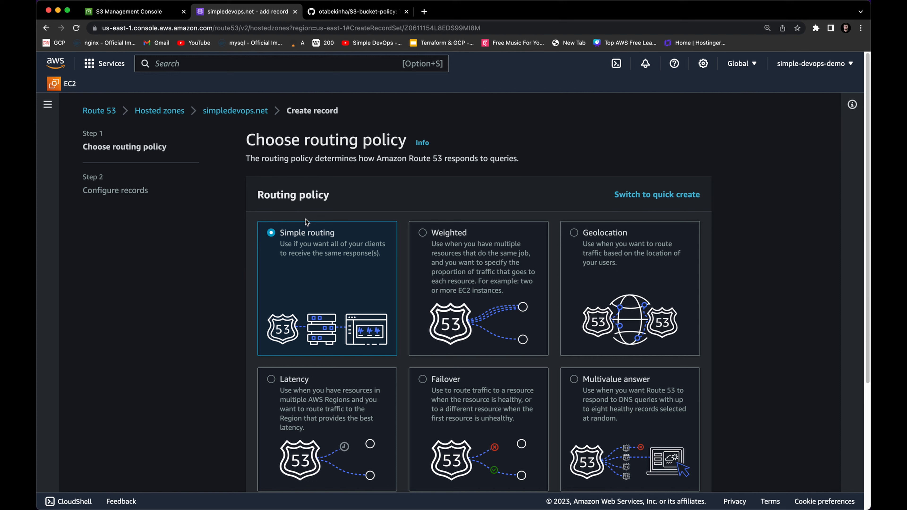
click(632, 197)
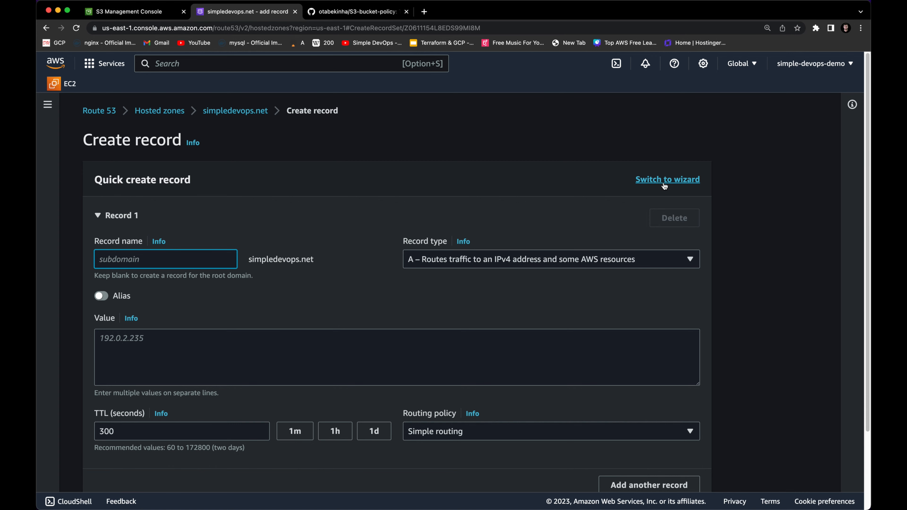
click(663, 184)
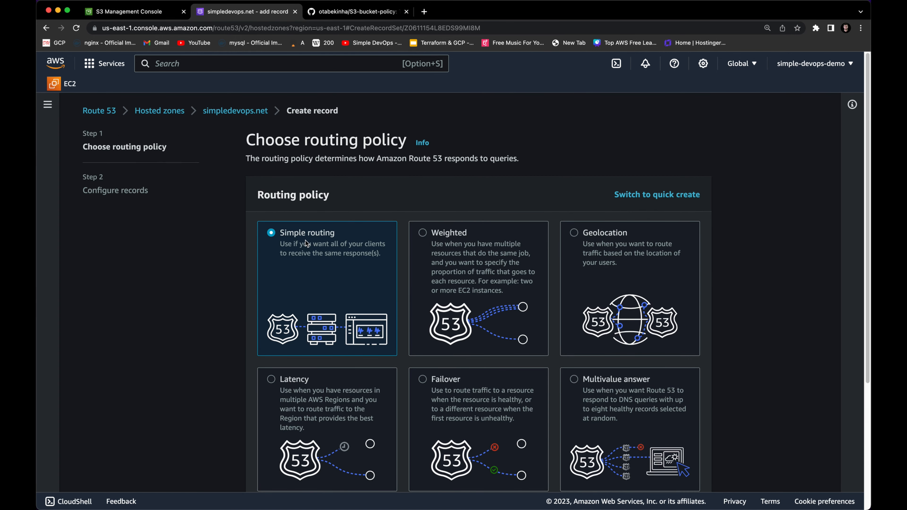
scroll(334, 266, down, 5)
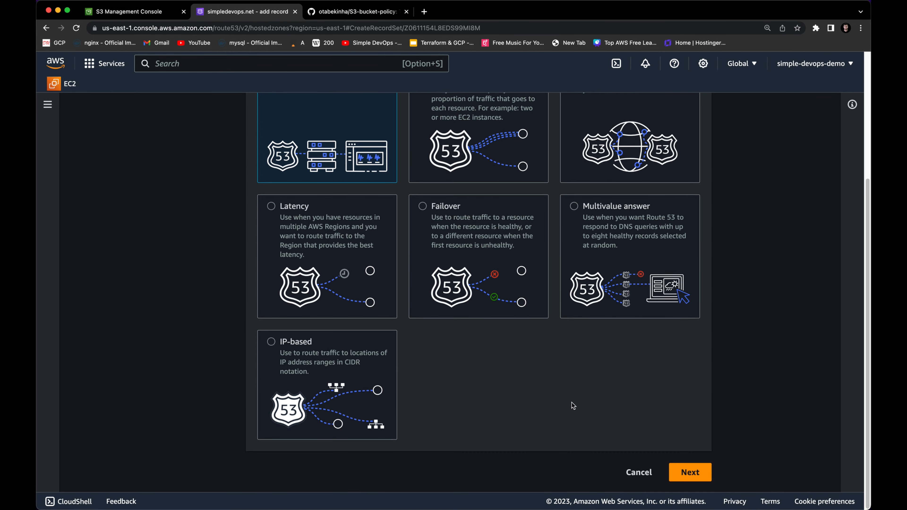
click(697, 475)
click(453, 309)
- Set the record name to www, keeping record type A
click(314, 162)
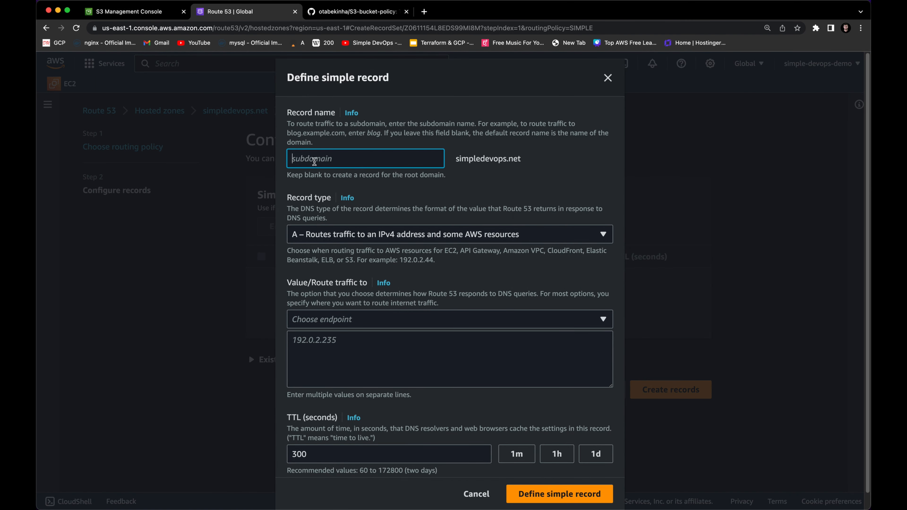
text(www)
drag(463, 160, 535, 161)
click(535, 161)
drag(288, 197, 330, 200)
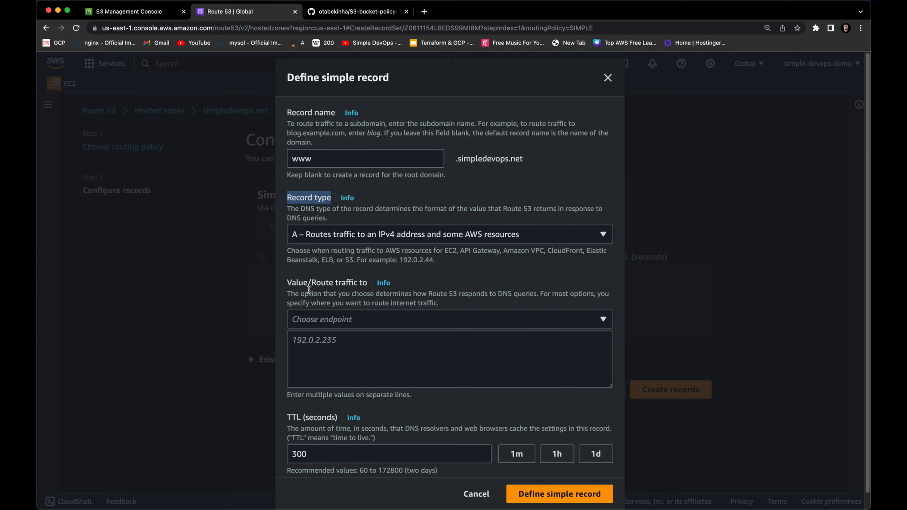
- Route the record's traffic to Alias to S3 website endpoint in the US East (N. Virginia) region
click(350, 318)
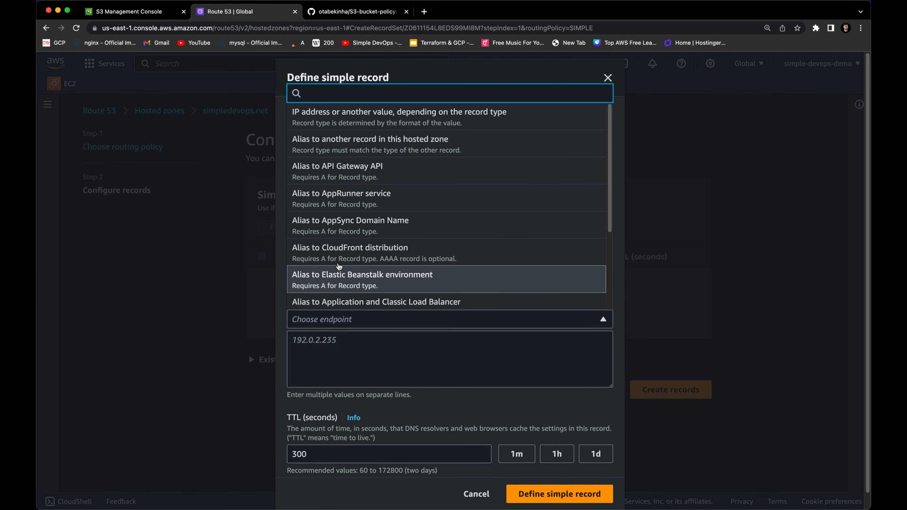
scroll(337, 275, down, 3)
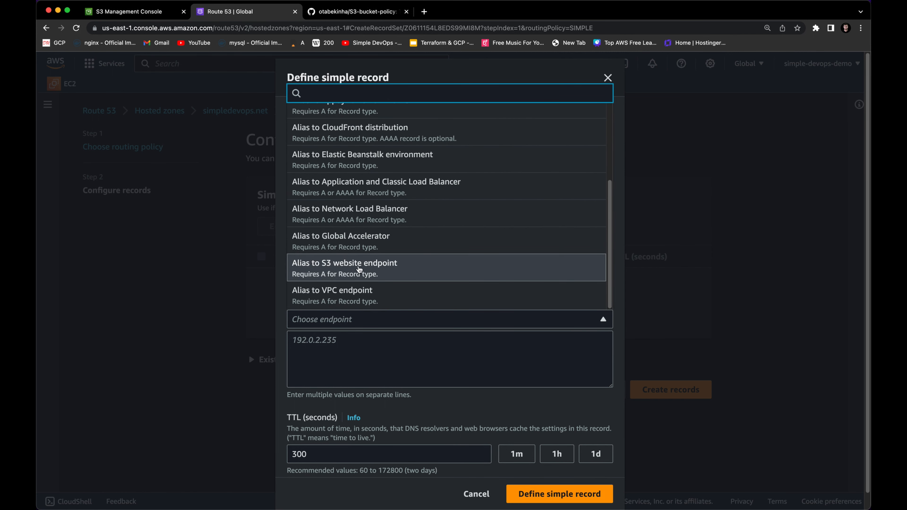
click(360, 270)
click(346, 370)
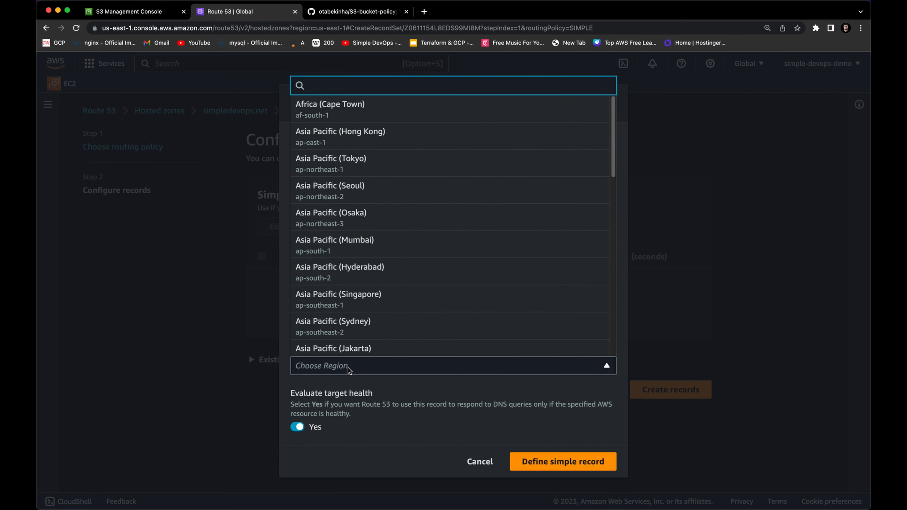
scroll(339, 299, down, 3)
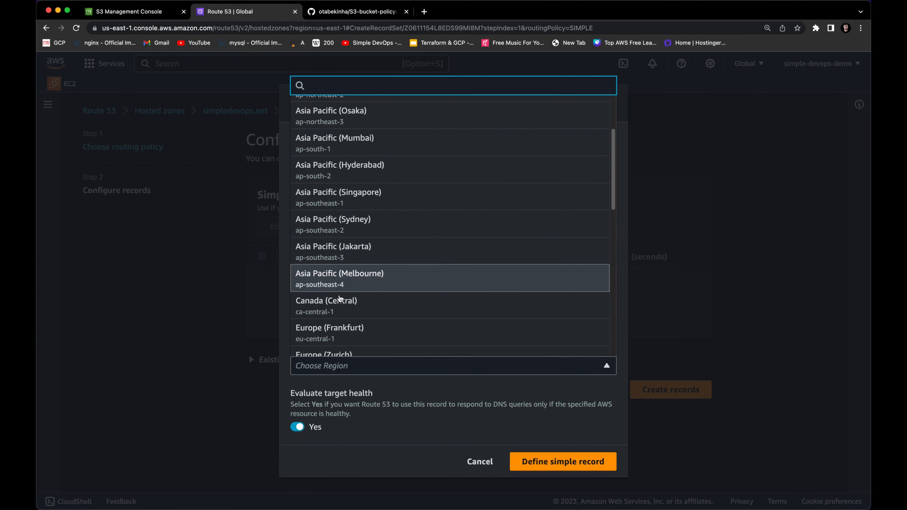
scroll(340, 298, down, 1)
scroll(340, 297, down, 5)
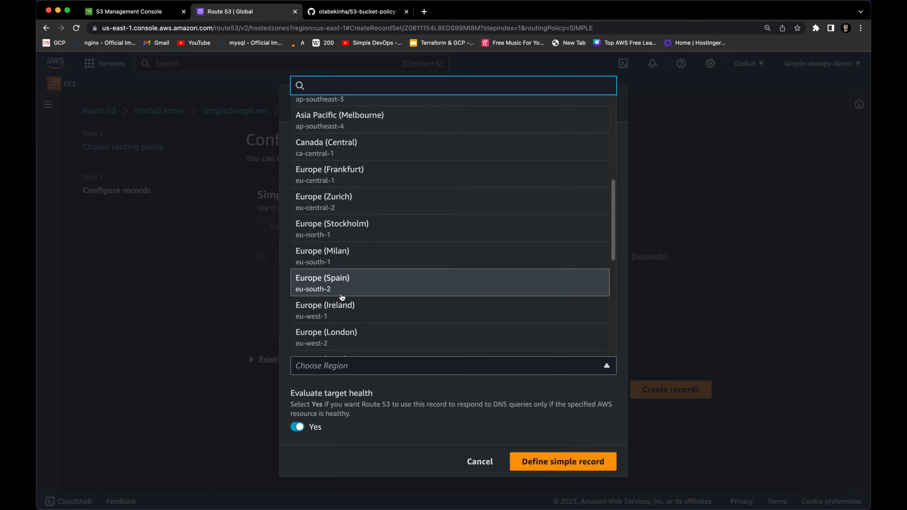
scroll(385, 307, down, 3)
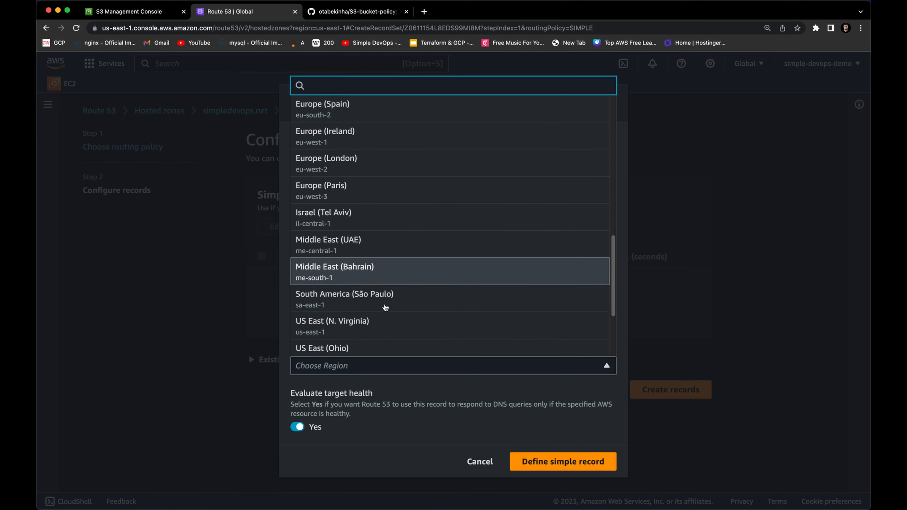
click(361, 302)
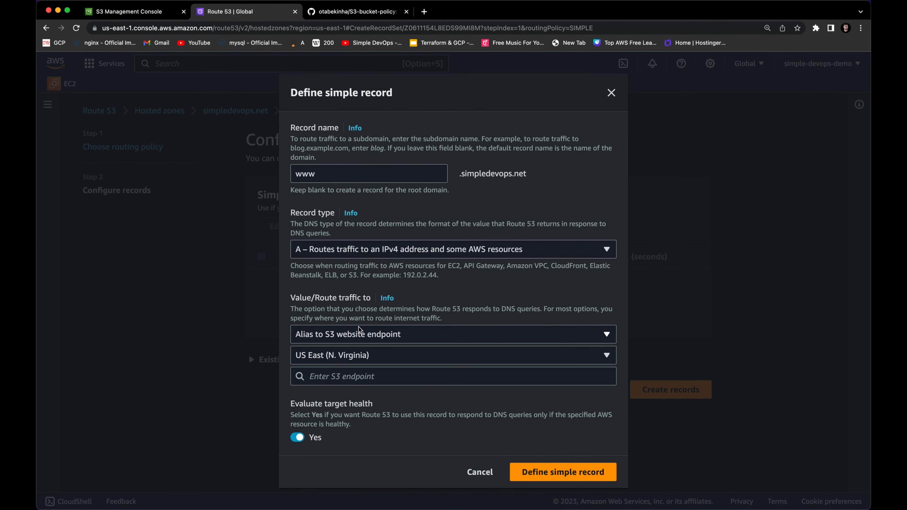
click(362, 376)
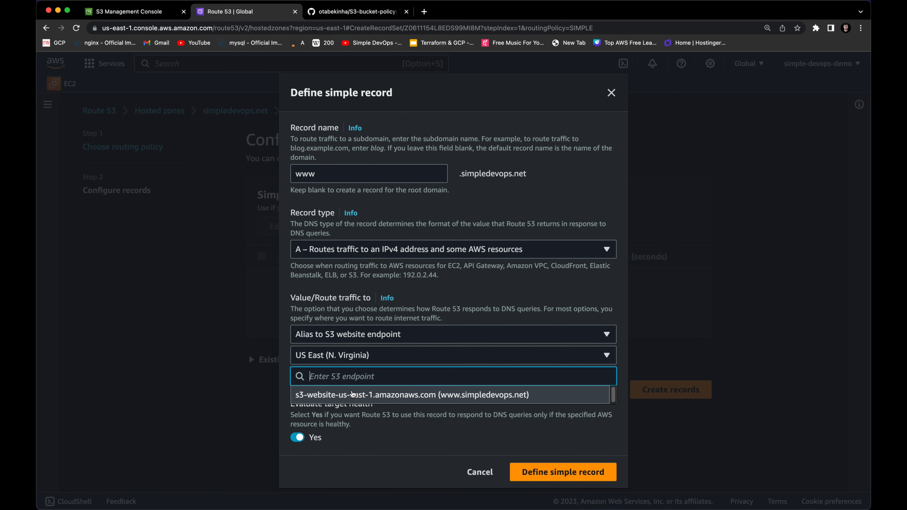
click(351, 395)
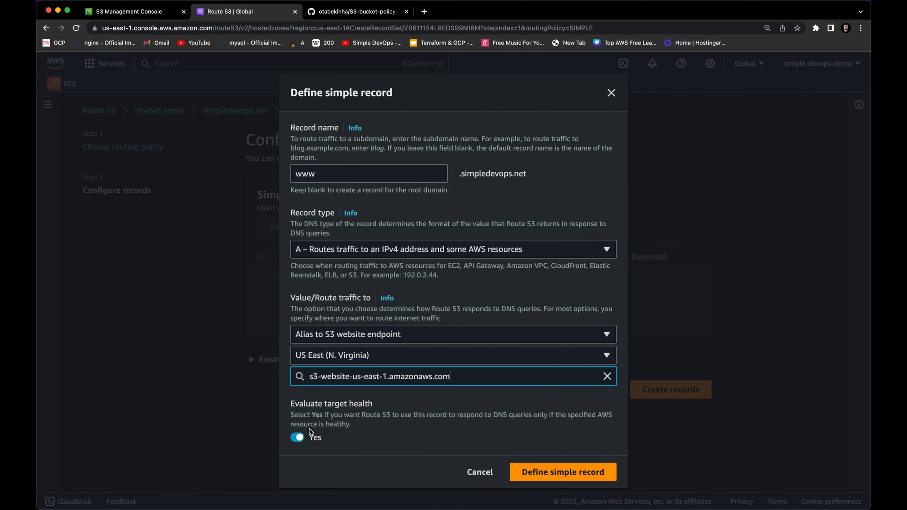
click(302, 438)
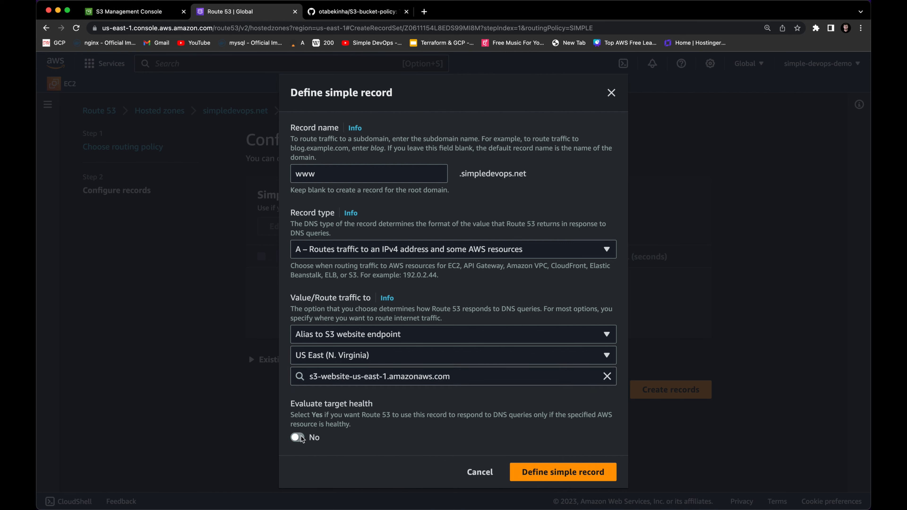
click(514, 470)
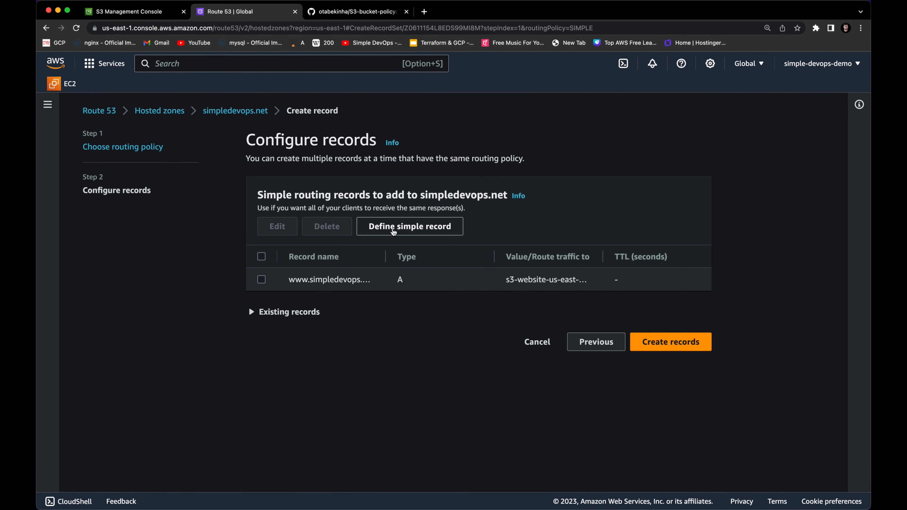
- Start another simple record with a blank name for the root domain, routing it to Alias to S3 website endpoint in US East (N. Virginia)
click(393, 228)
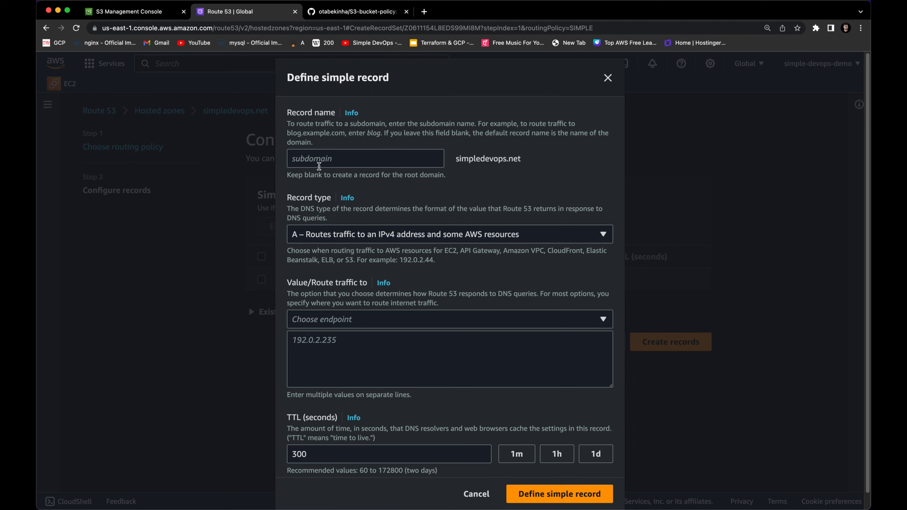
drag(454, 167, 529, 160)
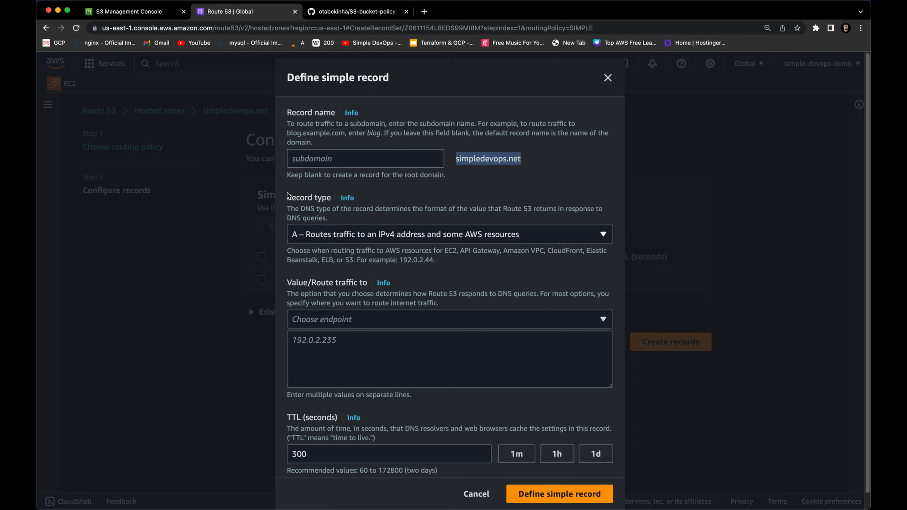
drag(290, 199, 346, 196)
click(319, 322)
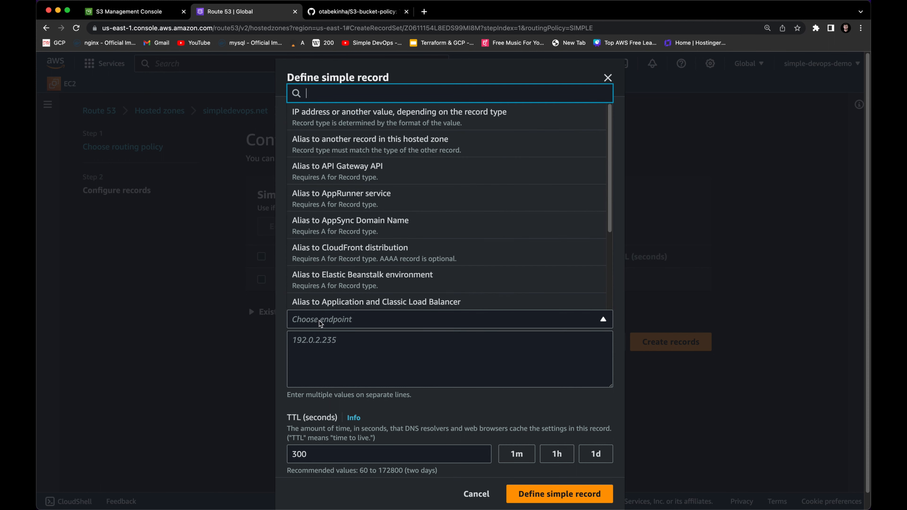
scroll(360, 300, down, 3)
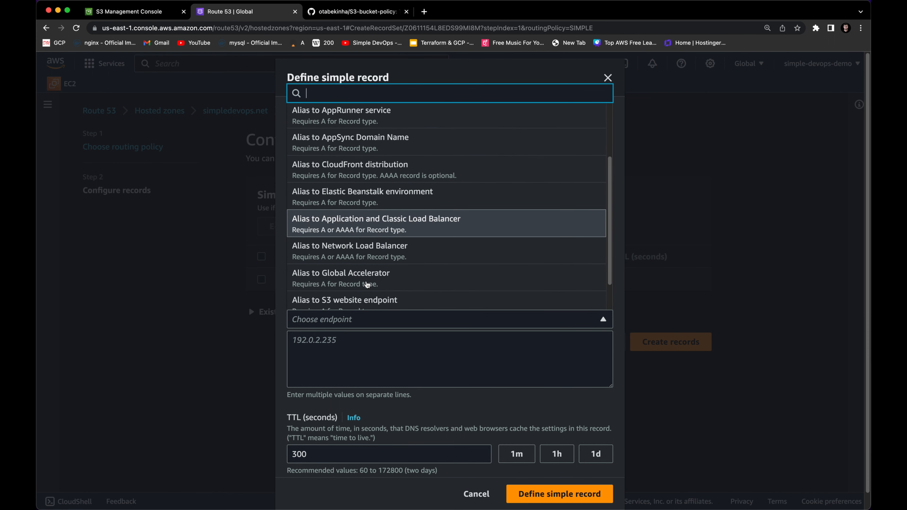
click(356, 297)
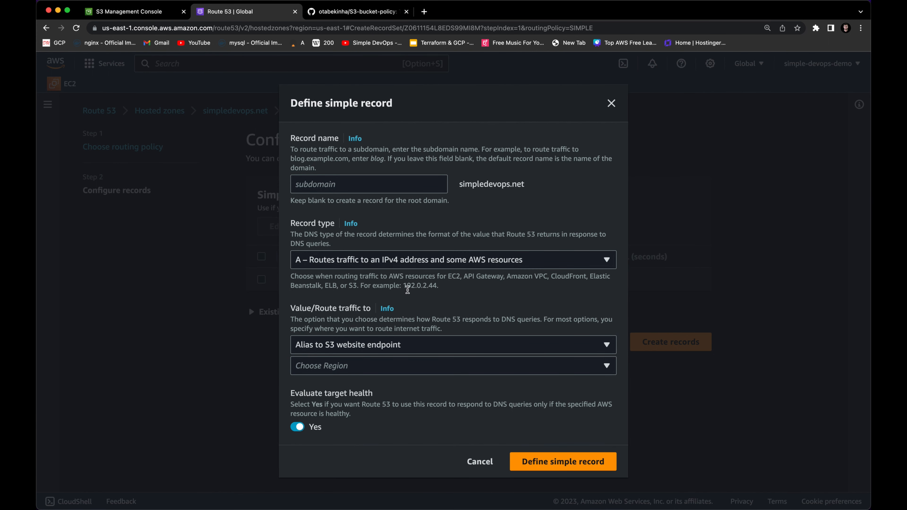
click(441, 364)
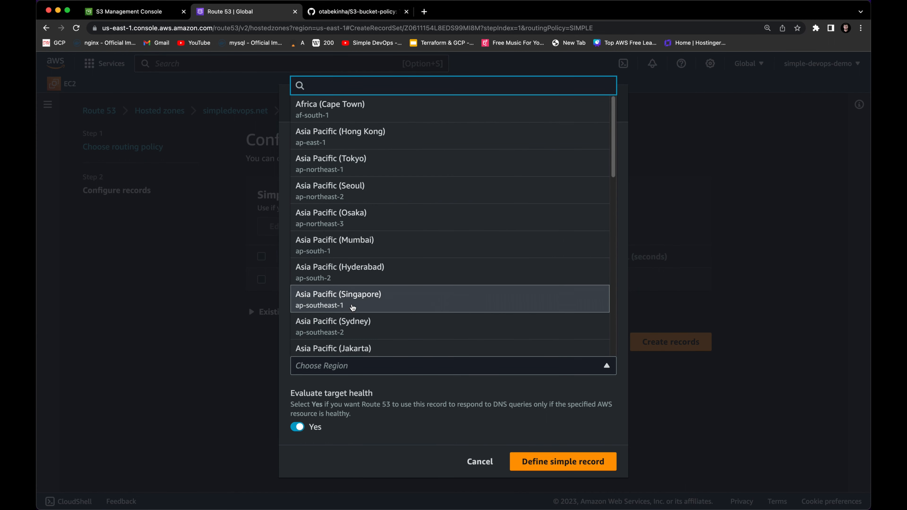
scroll(357, 307, down, 5)
scroll(353, 307, down, 8)
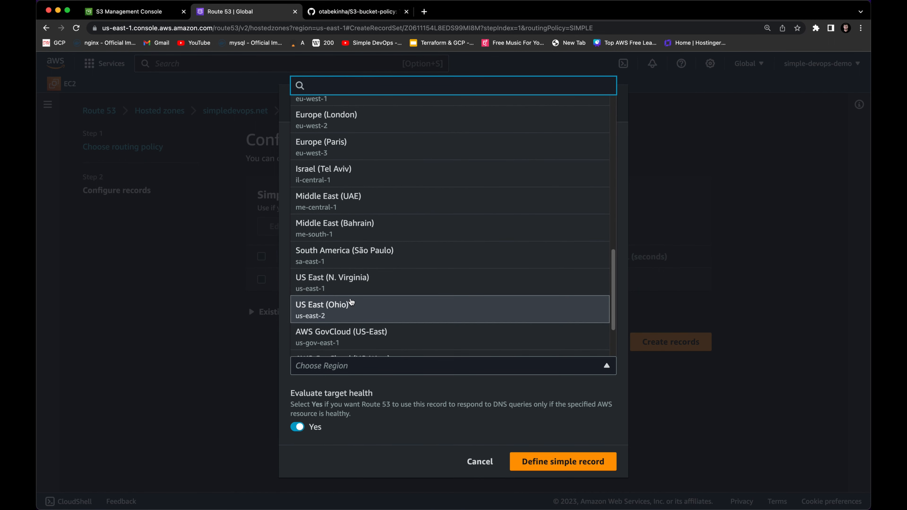
click(343, 283)
- Choose the simpledevops.net endpoint s3-website-us-east-1.amazonaws.com, set Evaluate target health to No and define the root domain record
click(326, 375)
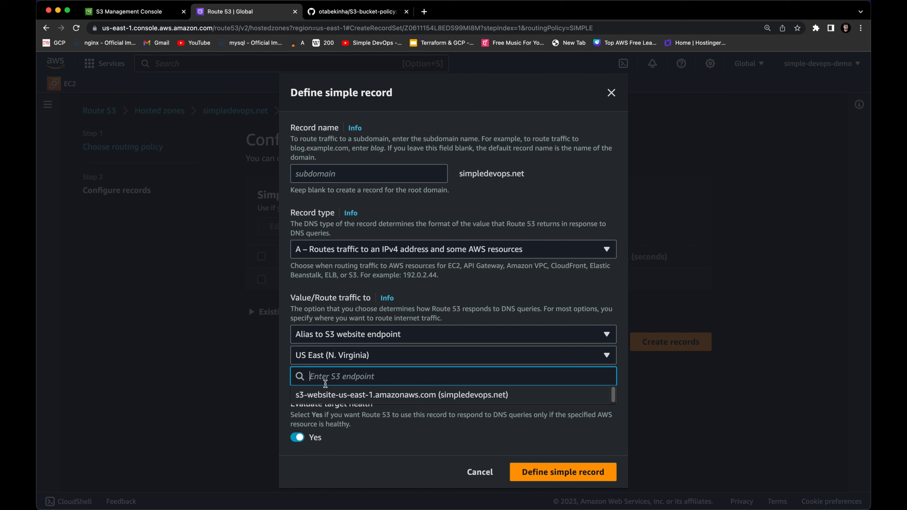
click(326, 394)
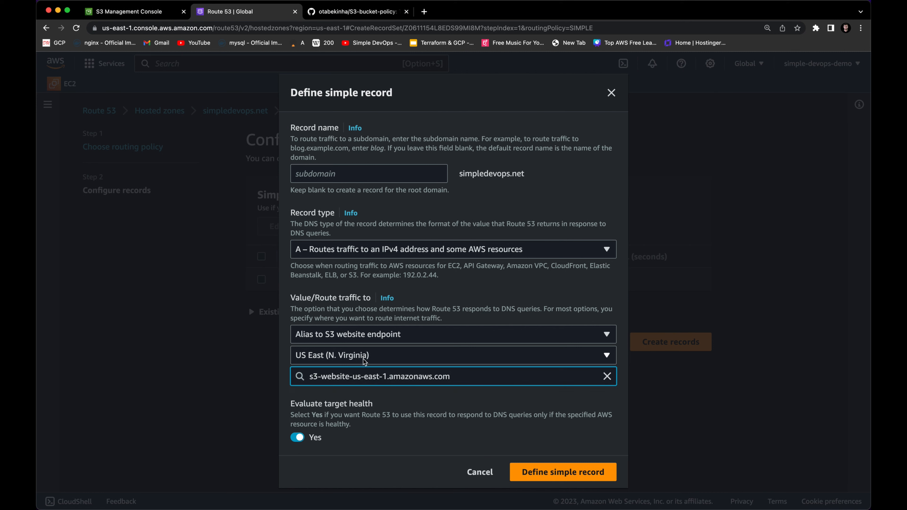
click(299, 438)
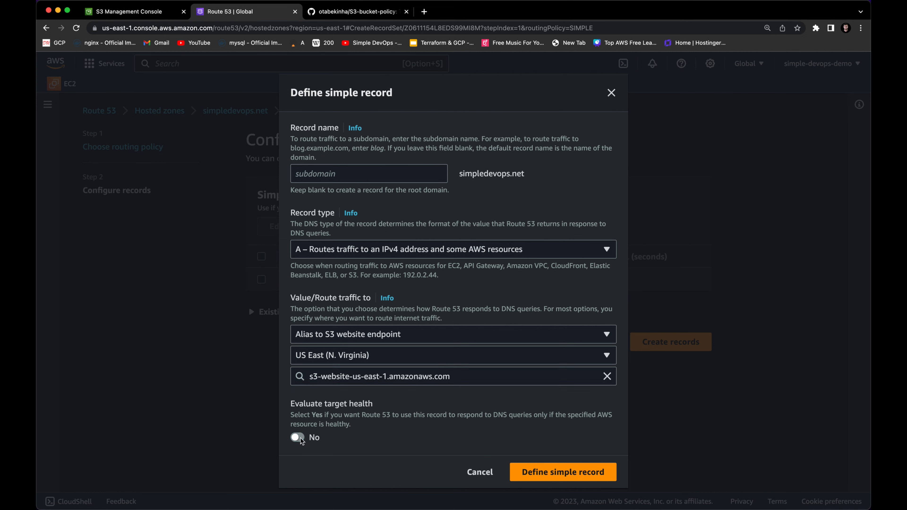
click(534, 474)
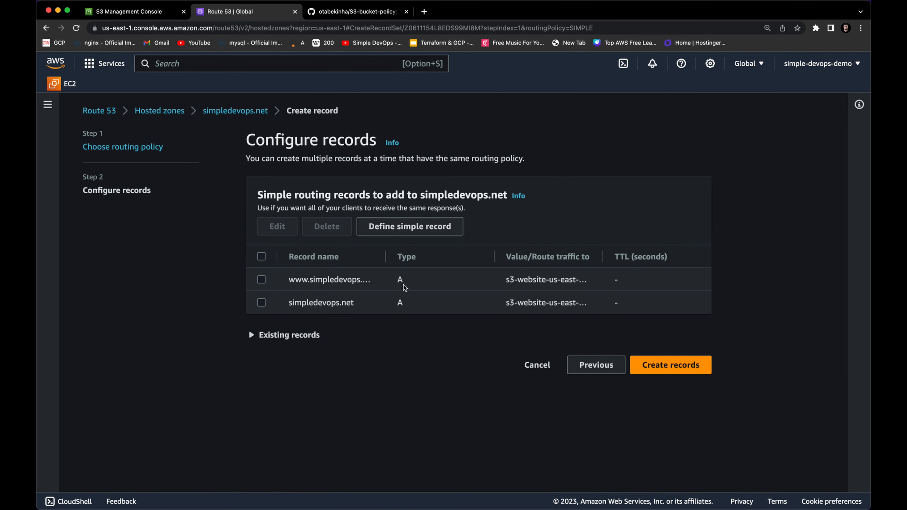
drag(385, 262, 403, 260)
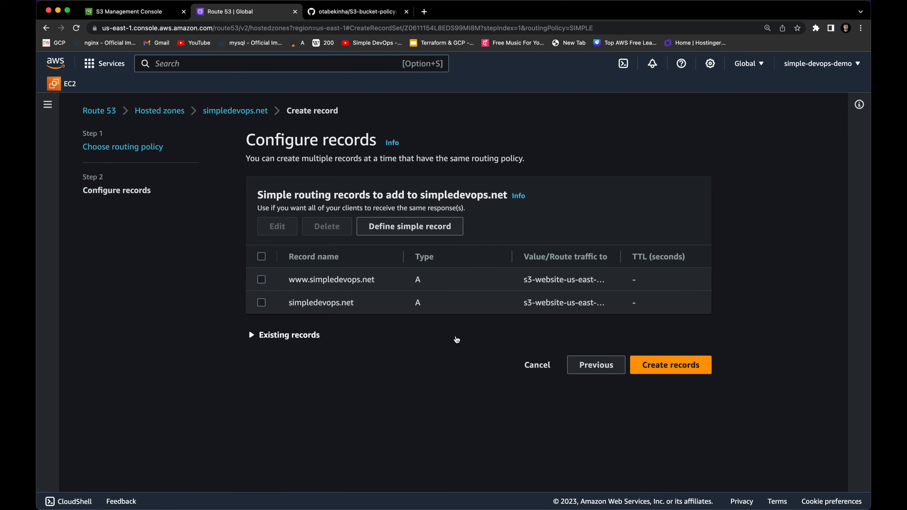
click(657, 367)
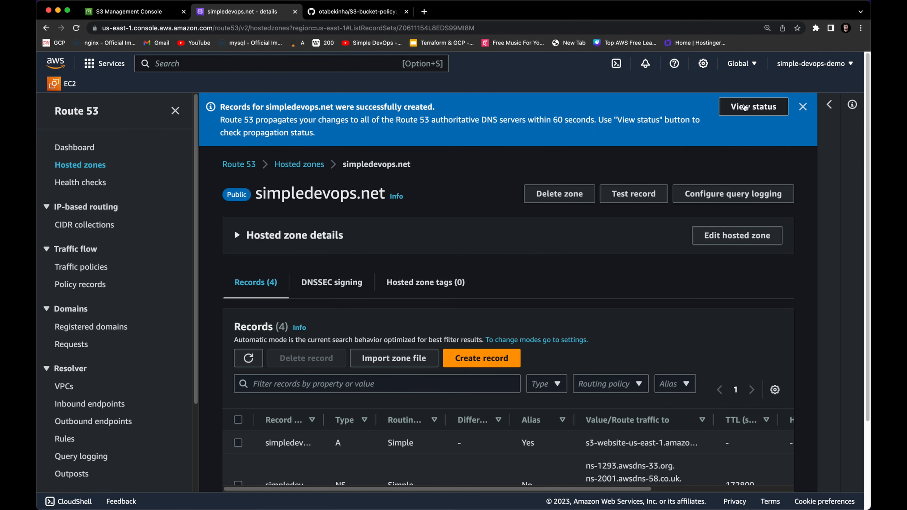
click(745, 107)
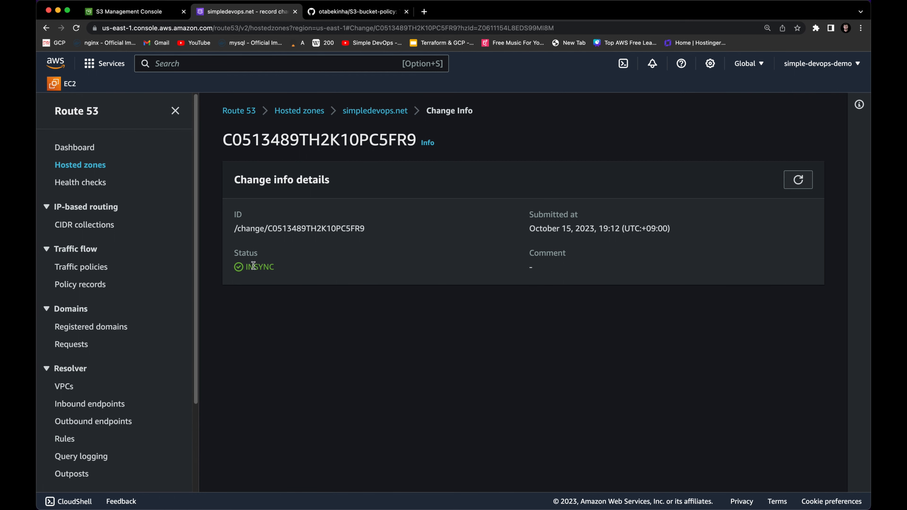
- Load simpledevops.net in a new incognito window to check the hosted page
click(861, 29)
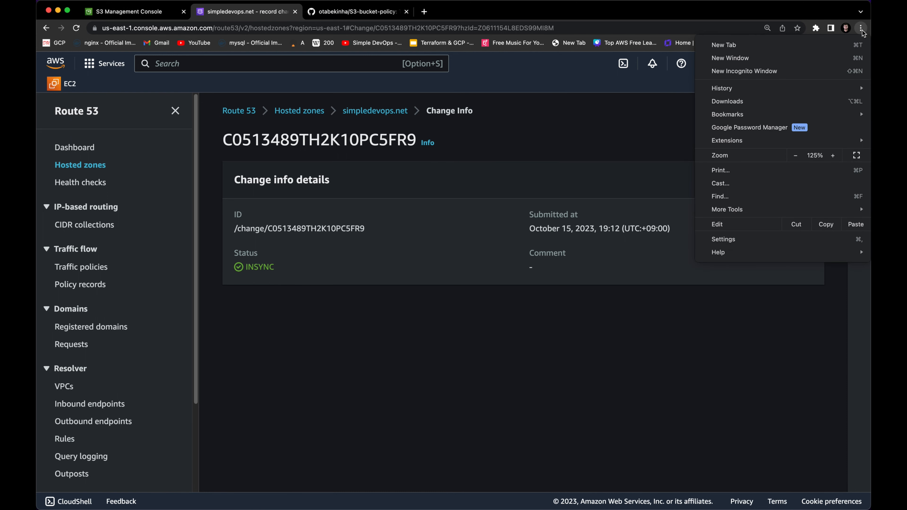
click(507, 74)
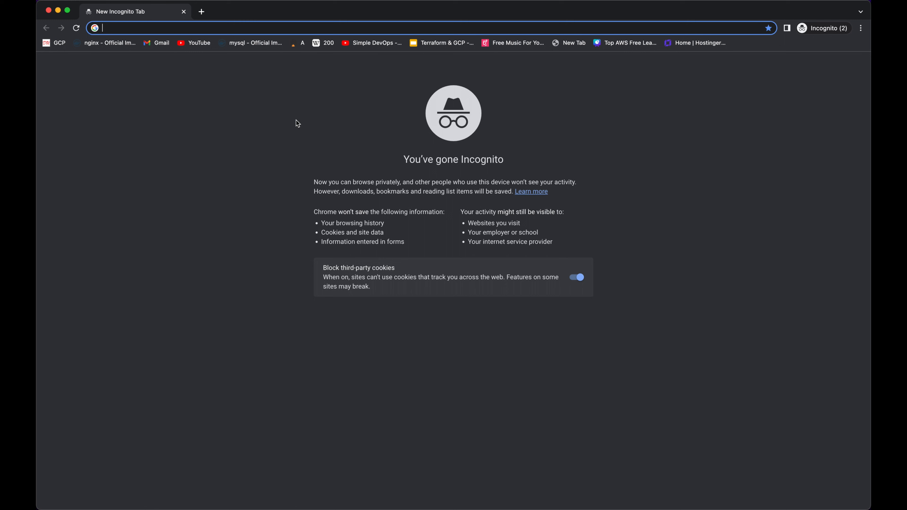
text(sim)
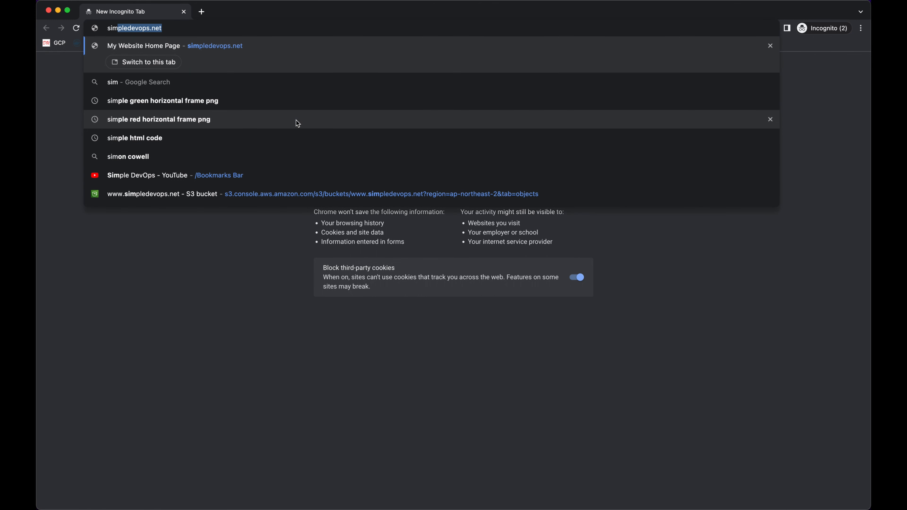
key(Return)
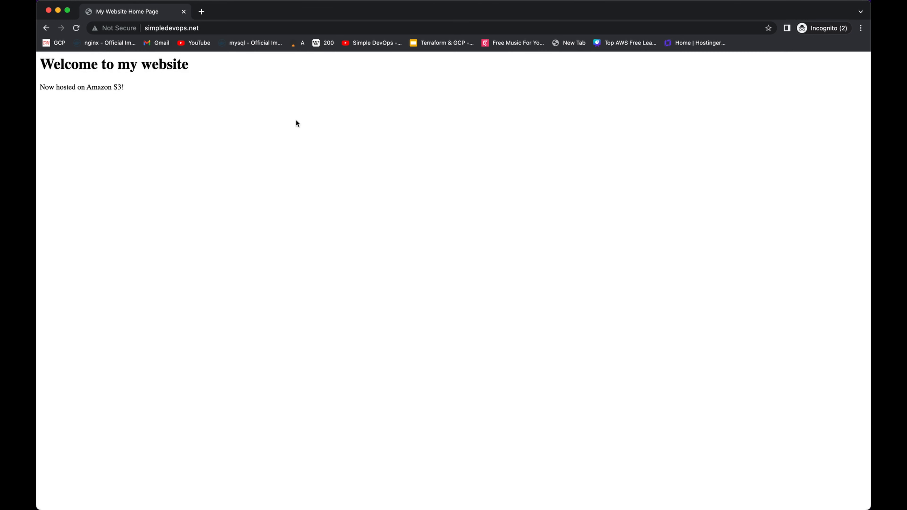
drag(52, 70, 45, 87)
click(142, 88)
- Check the site's connection security information and address, and return to the Route 53 console window
click(103, 29)
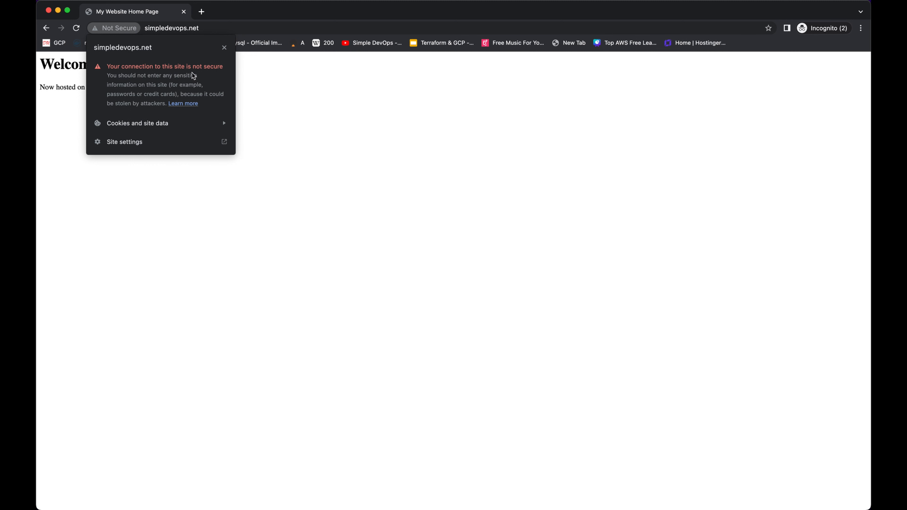
click(252, 82)
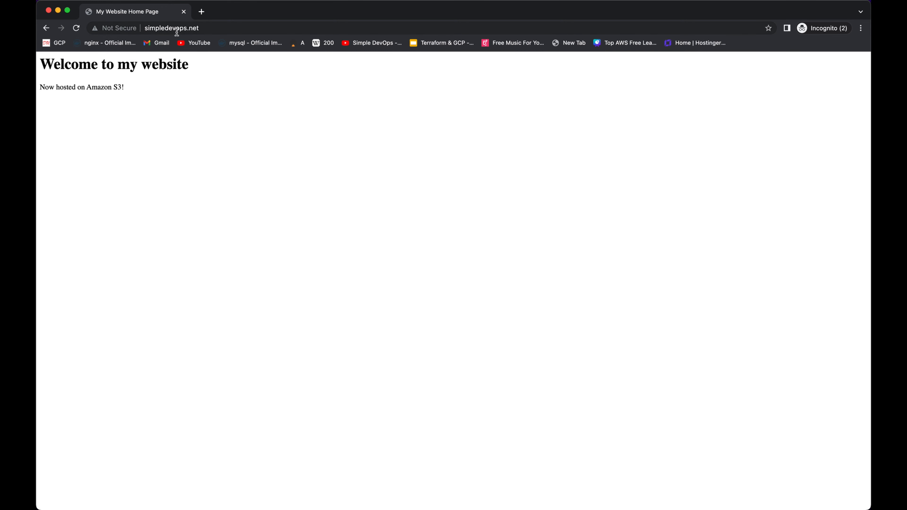
click(197, 29)
click(199, 80)
click(58, 10)
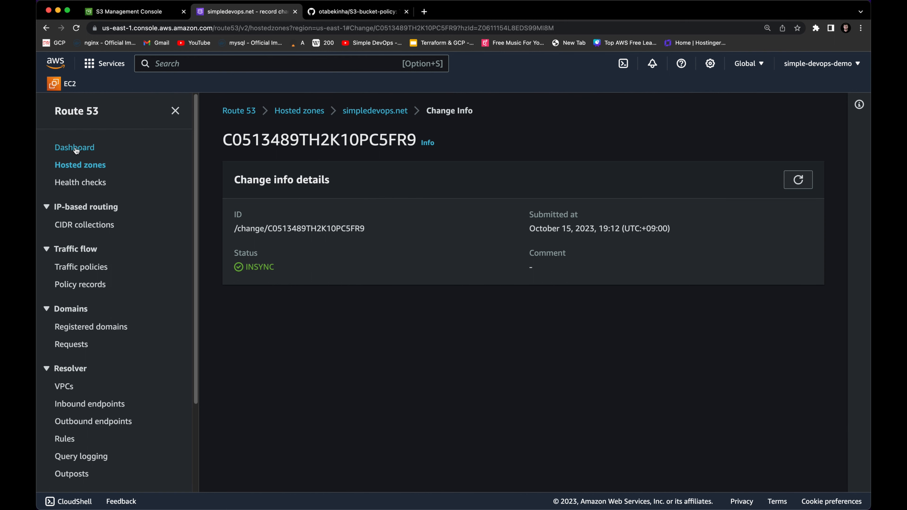
click(74, 148)
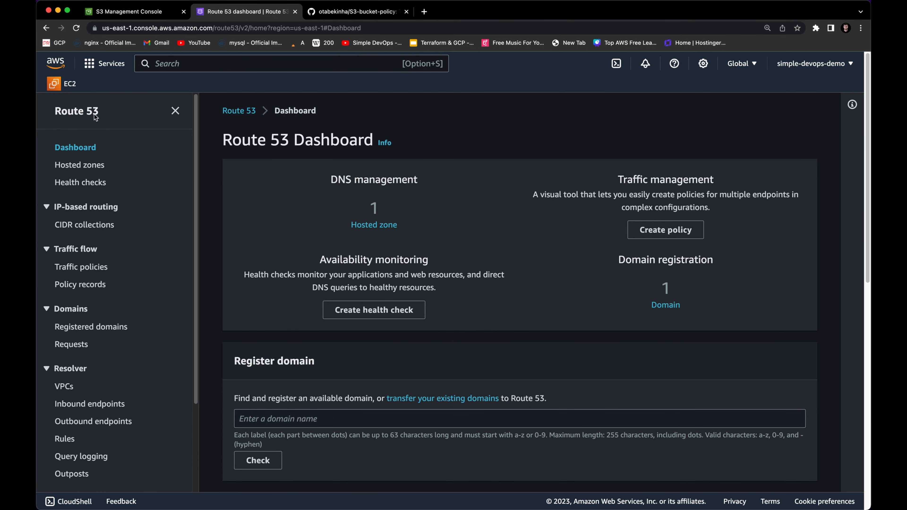
click(85, 114)
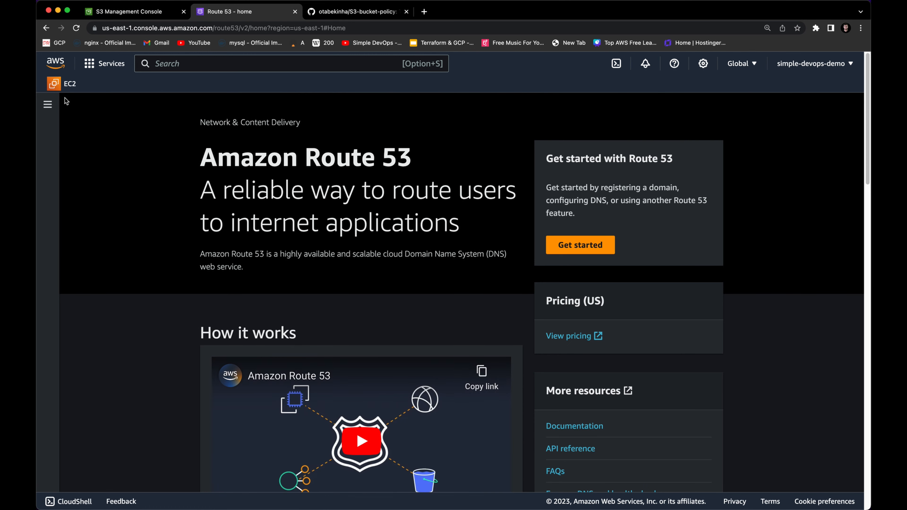
click(48, 104)
click(84, 150)
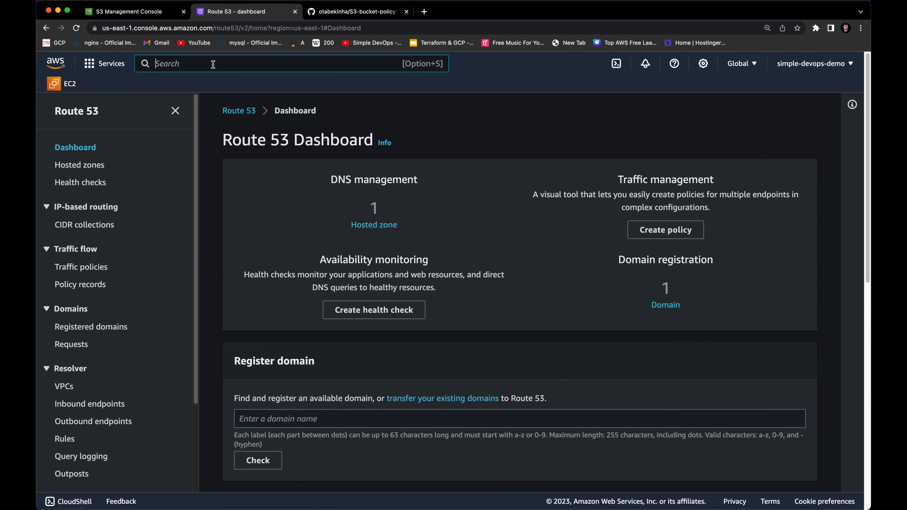
- Search the AWS services for Certificate Manager, open it in a separate browser tab and start a public certificate request
text(certi)
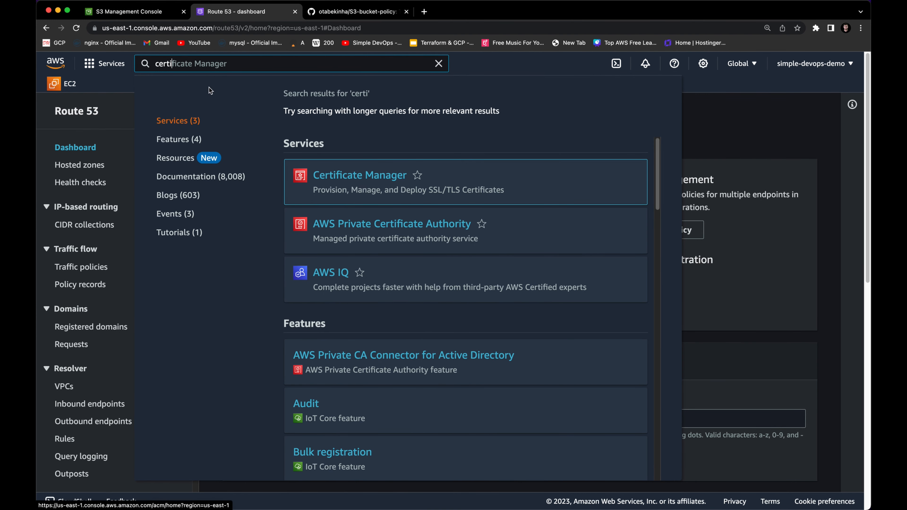
right_click(355, 179)
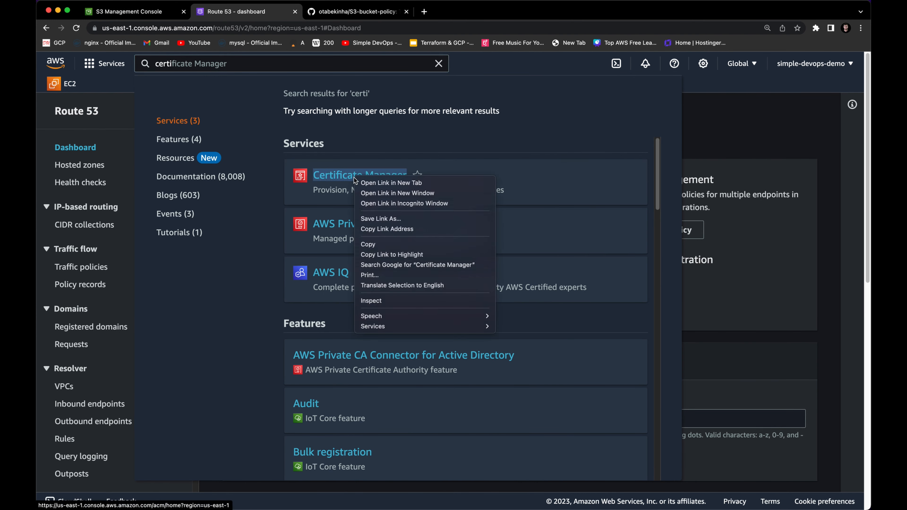
click(391, 182)
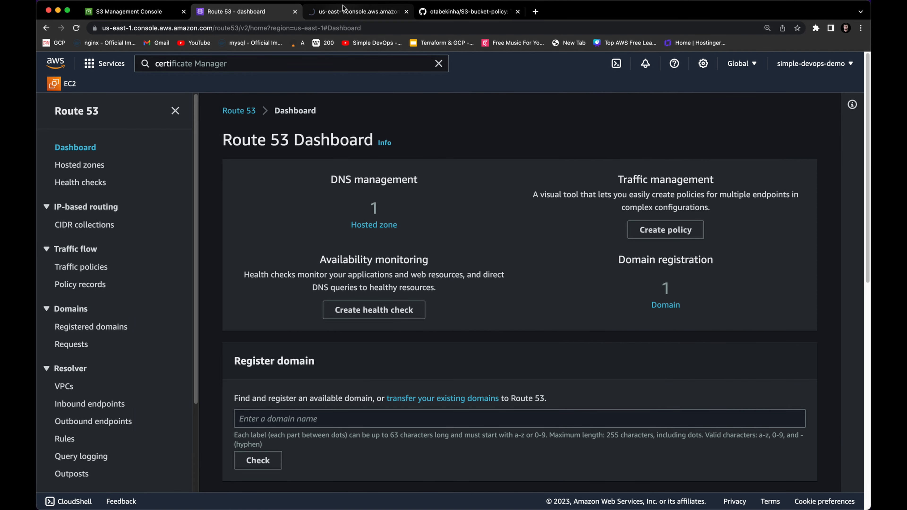
click(345, 11)
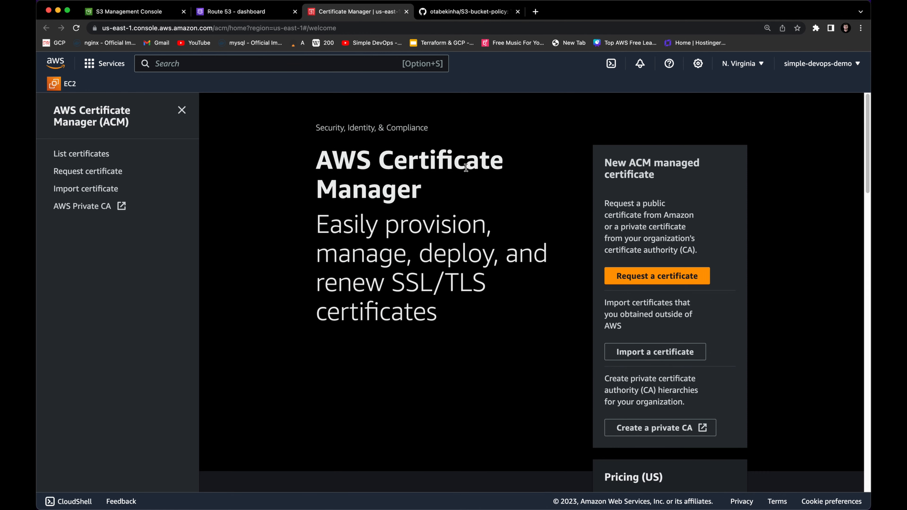
click(635, 279)
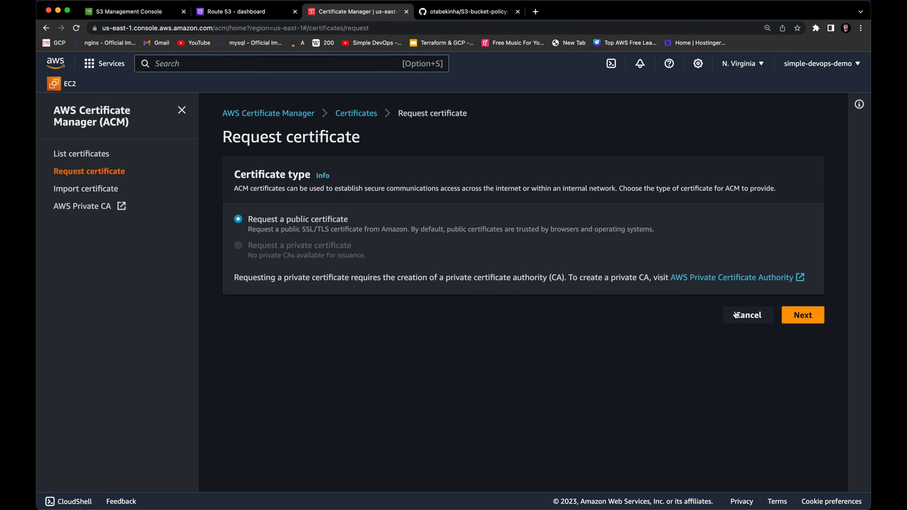
click(803, 315)
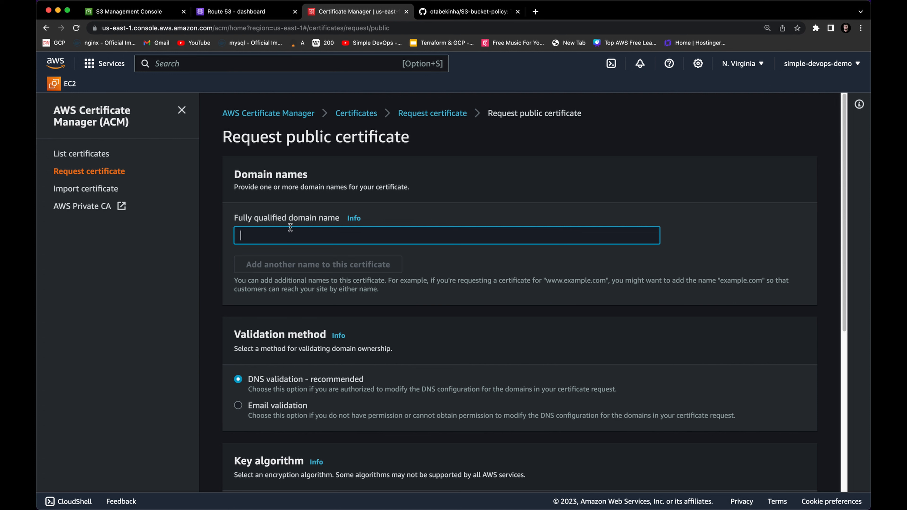
text(www.sim)
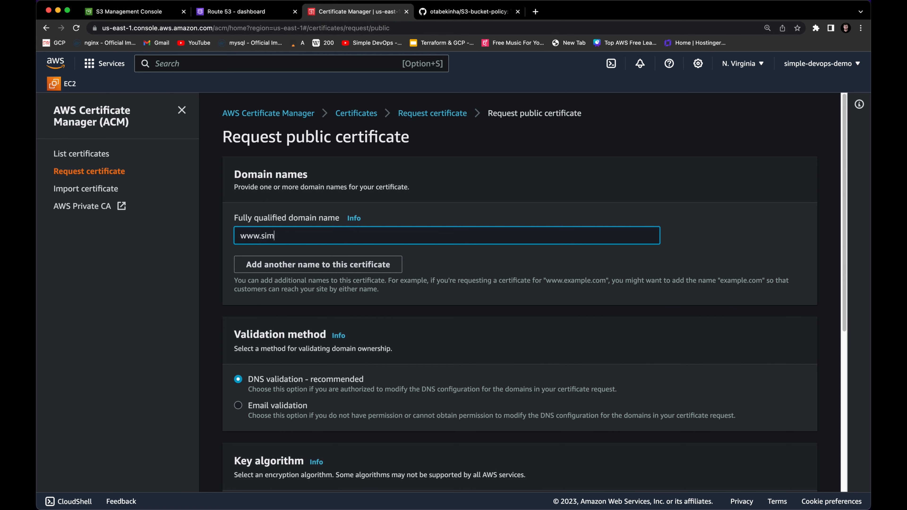
text(pledevops.net)
click(257, 264)
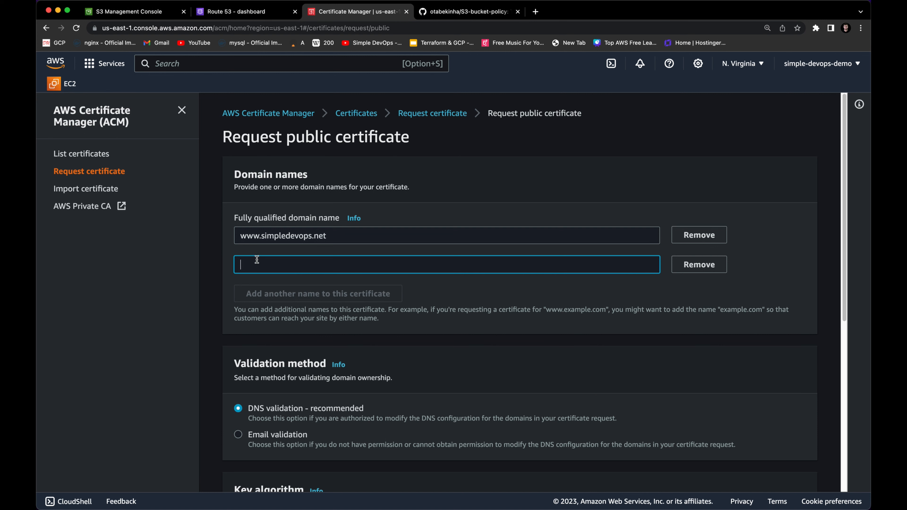
text(simpledevops.net)
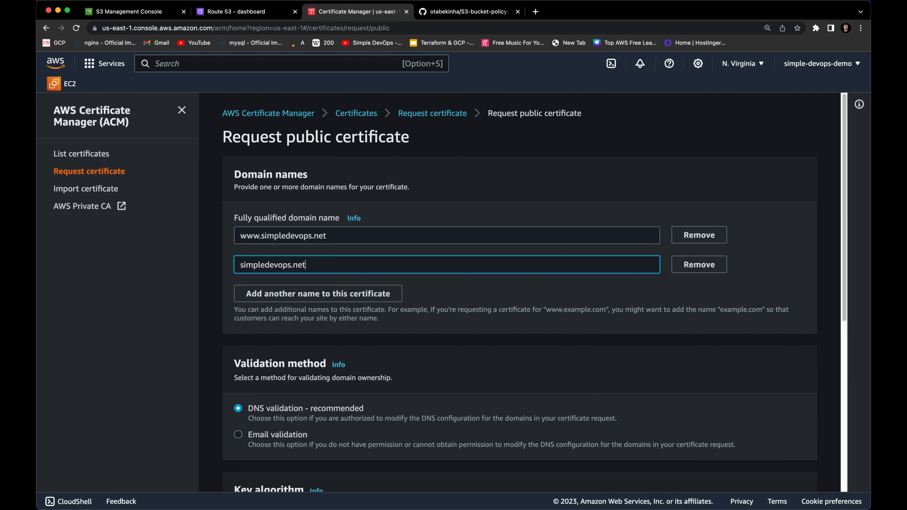
scroll(316, 275, down, 3)
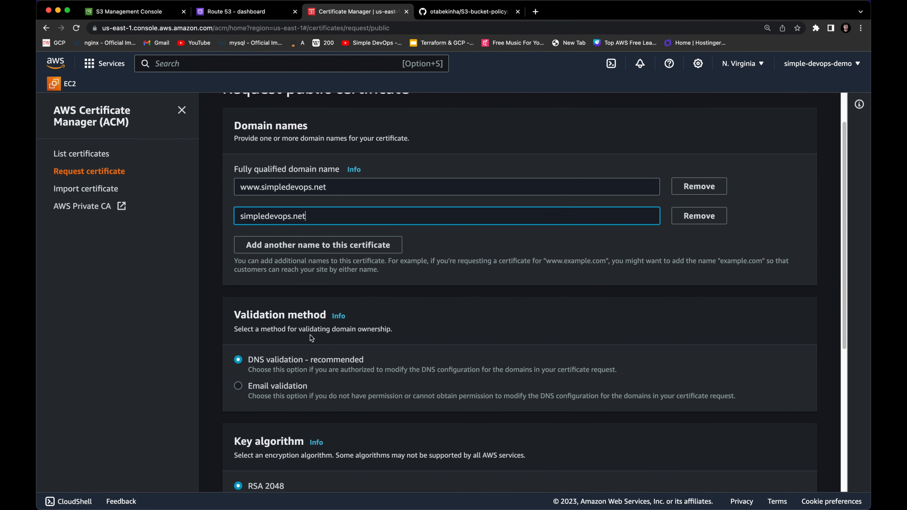
scroll(259, 332, down, 1)
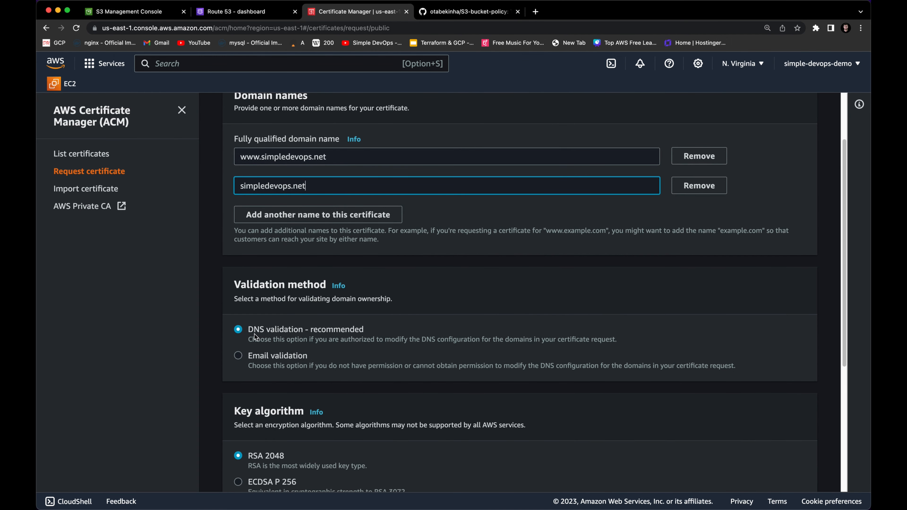
- Submit the certificate request with DNS validation and the RSA 2048 key algorithm, and refresh the certificates list
drag(312, 329, 363, 327)
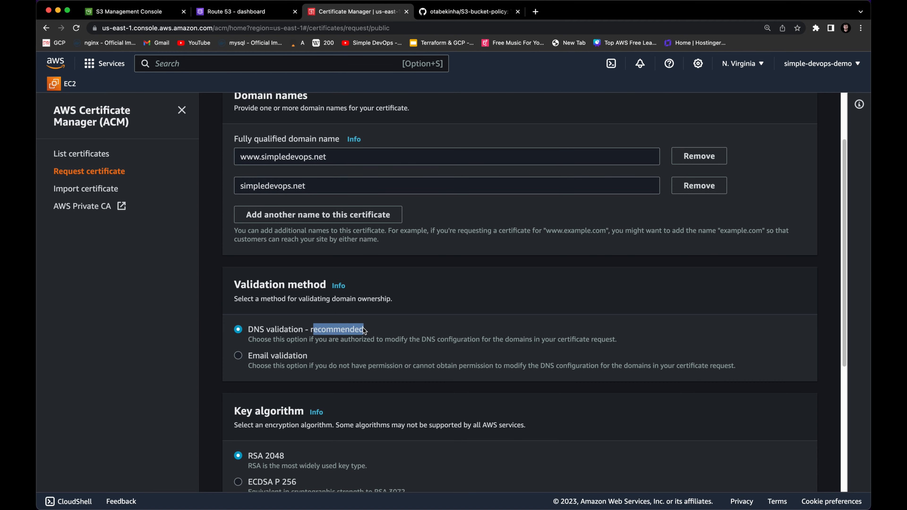
scroll(364, 328, down, 1)
scroll(358, 328, down, 2)
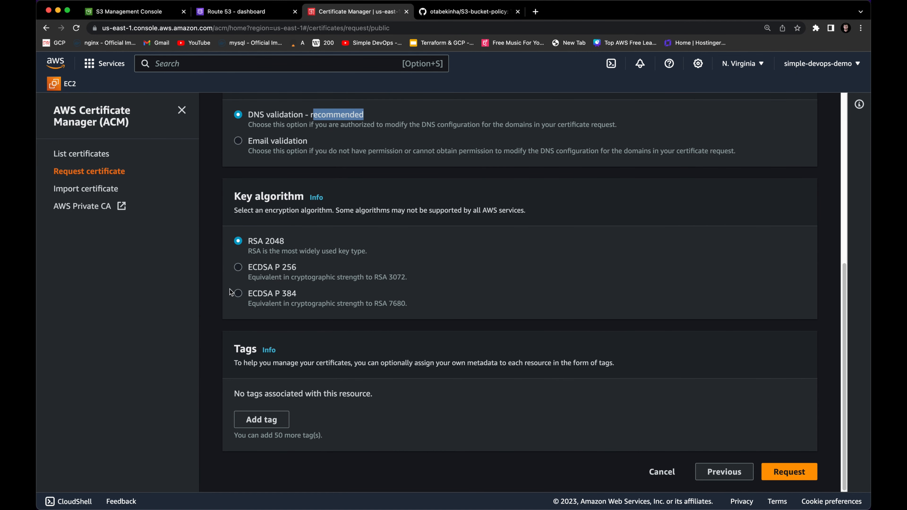
click(780, 471)
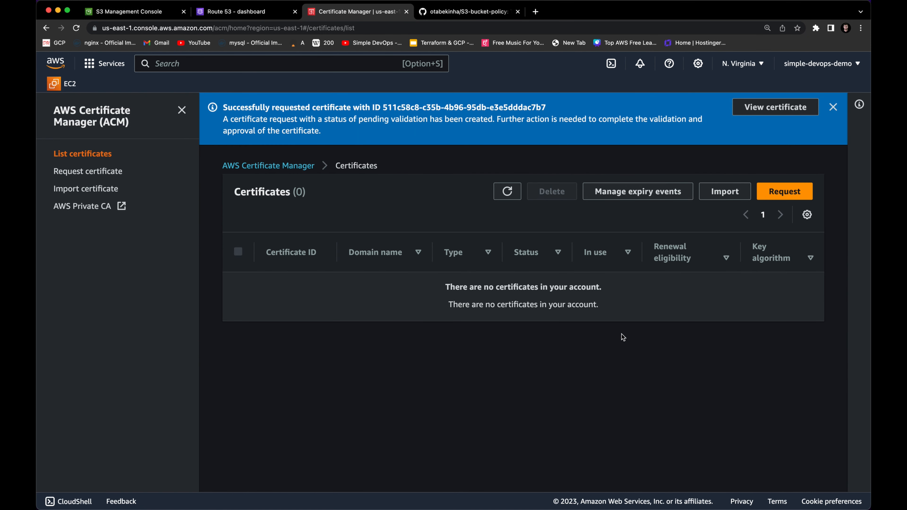
click(508, 193)
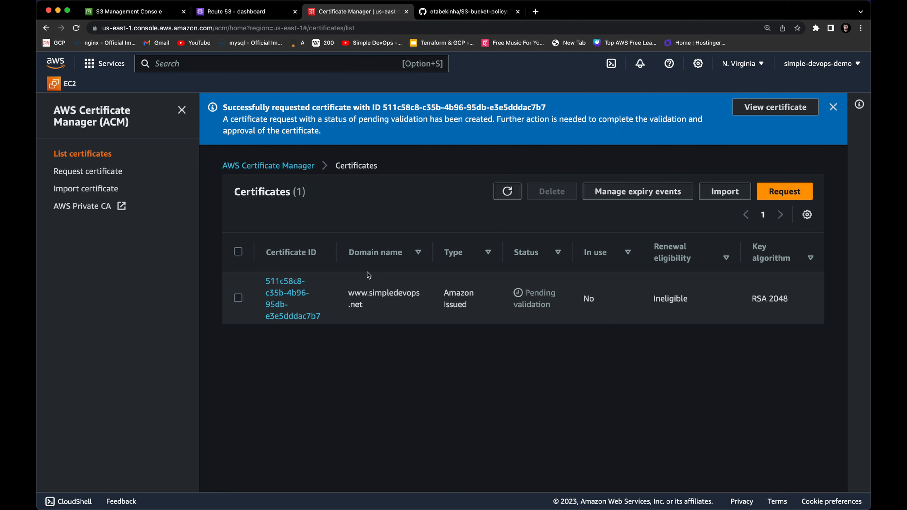
click(295, 291)
scroll(329, 287, down, 5)
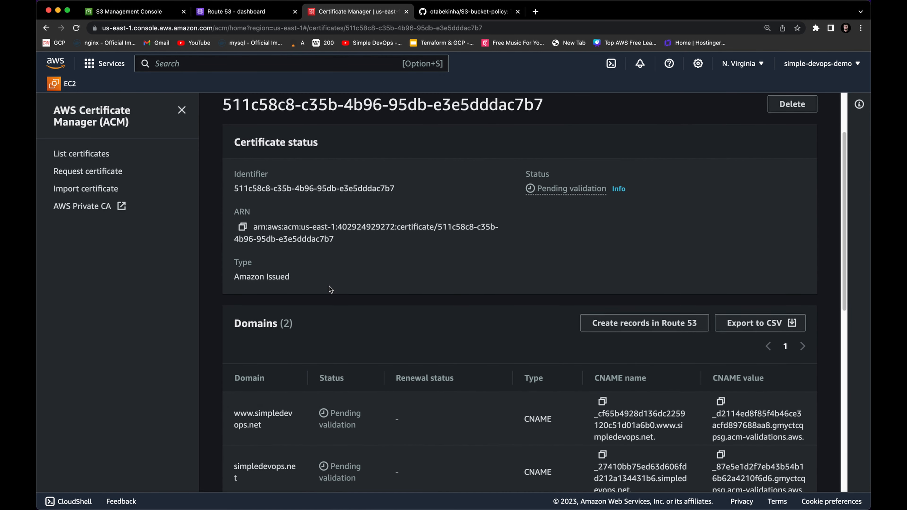
scroll(329, 287, down, 1)
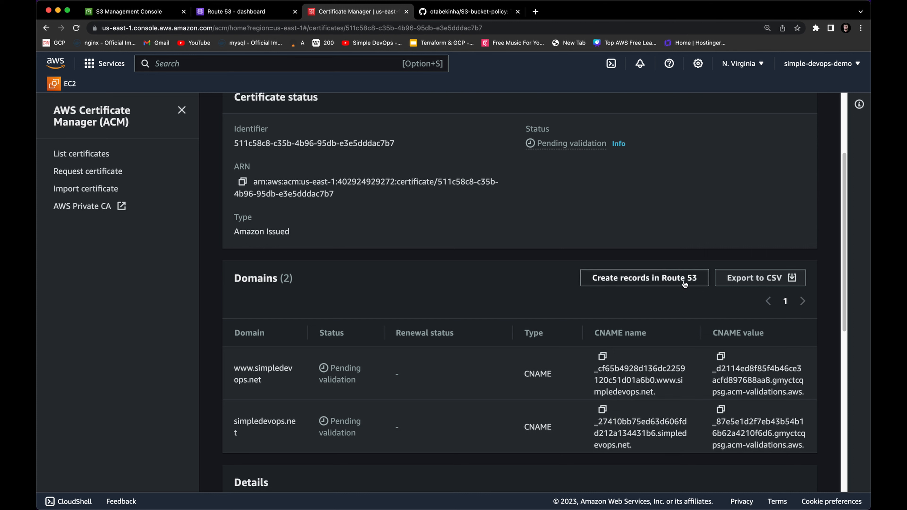
click(629, 279)
scroll(629, 280, up, 4)
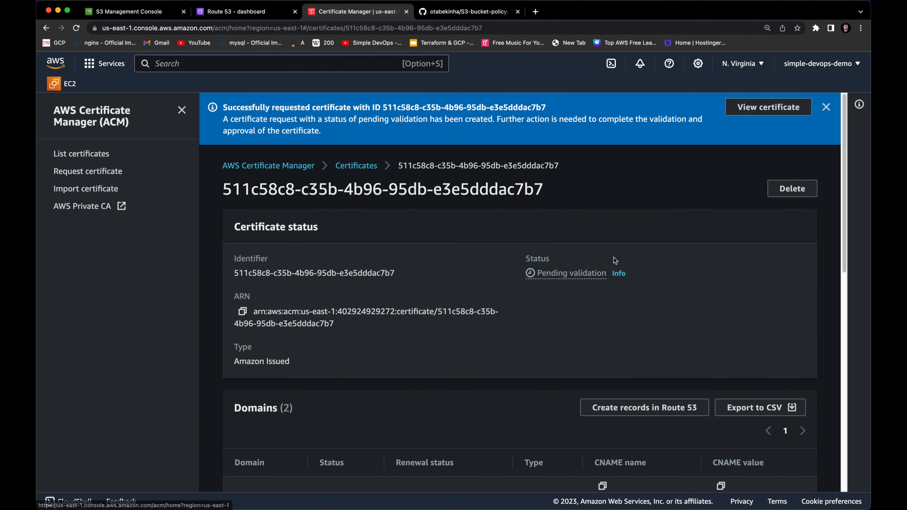
scroll(452, 211, down, 5)
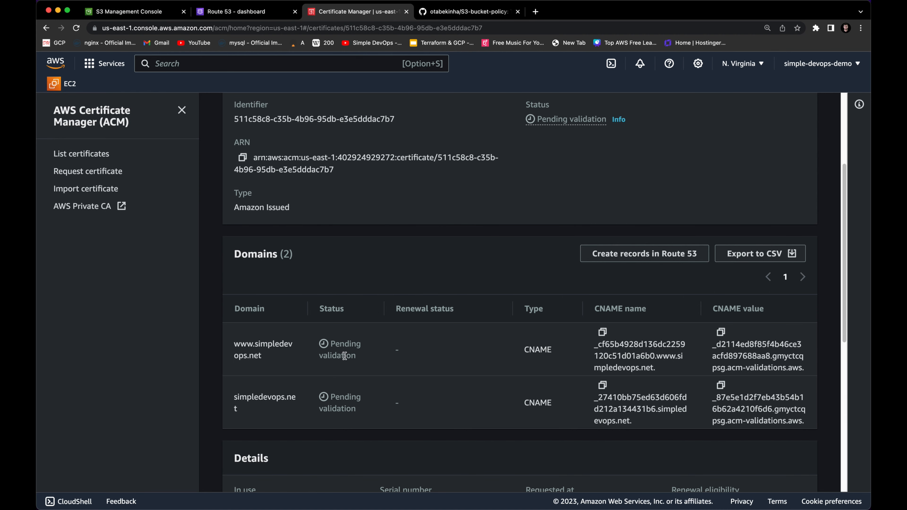
scroll(434, 349, up, 3)
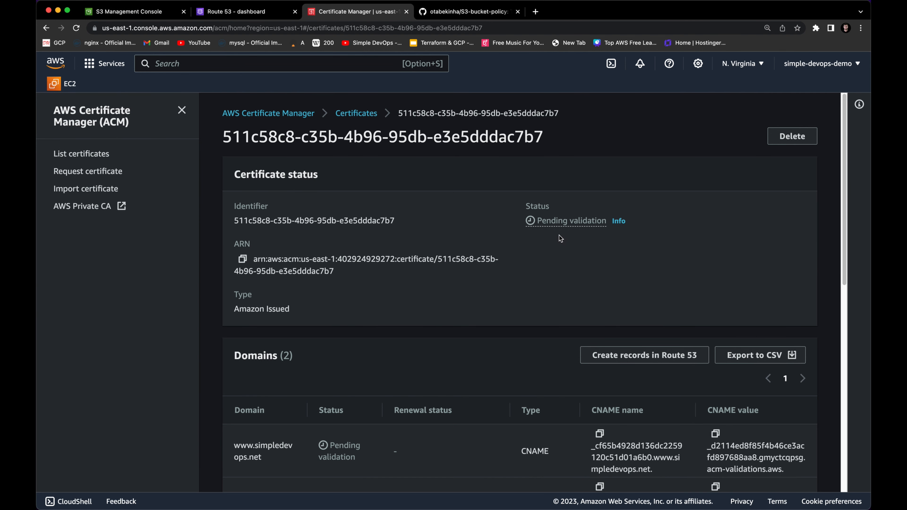
scroll(558, 236, down, 2)
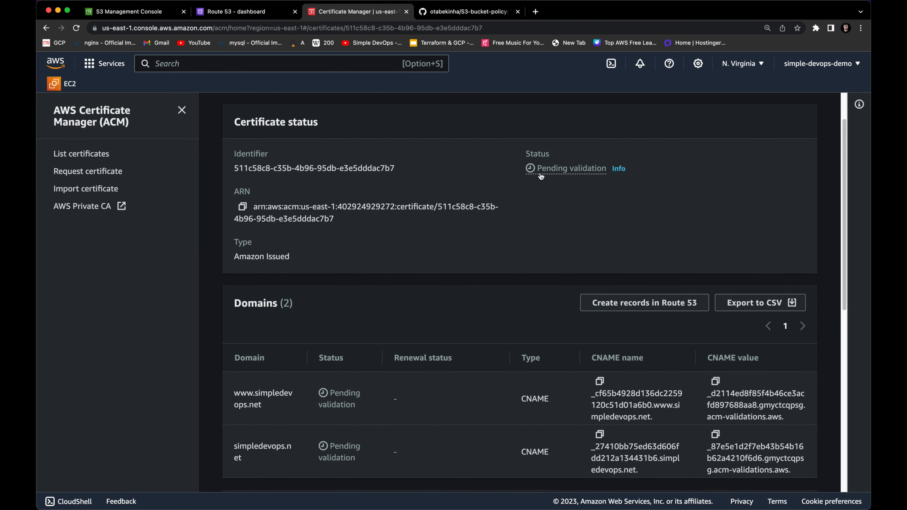
click(617, 306)
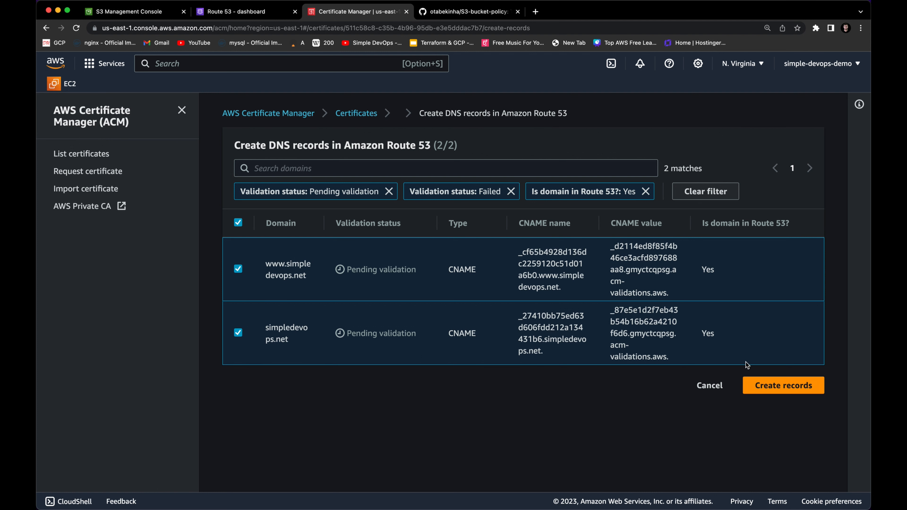
click(767, 385)
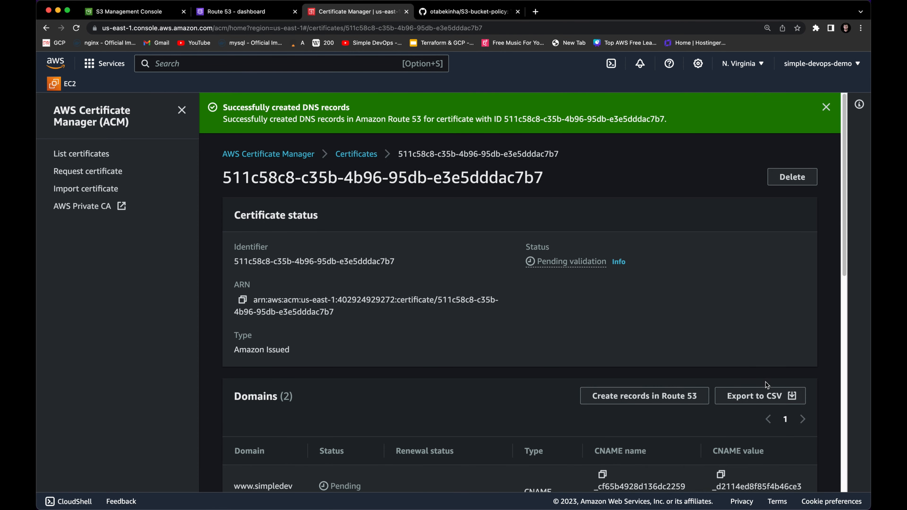
scroll(620, 296, down, 10)
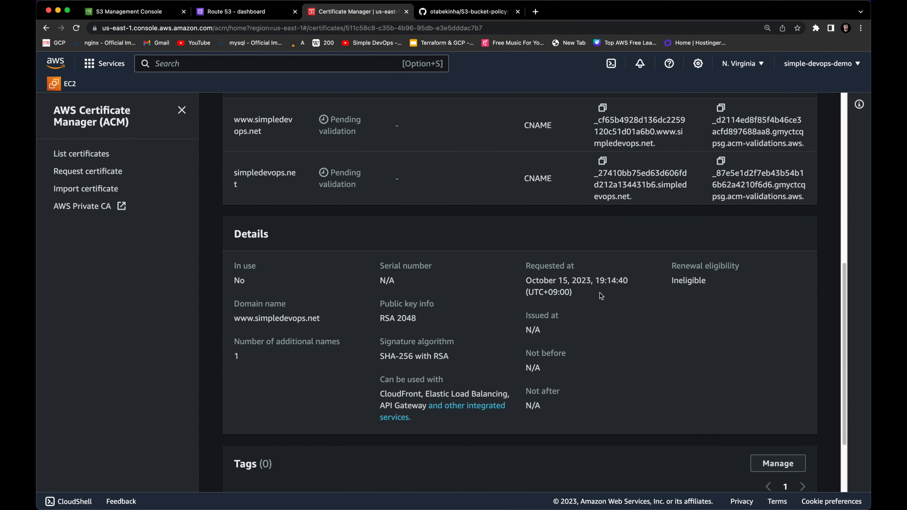
scroll(460, 253, up, 10)
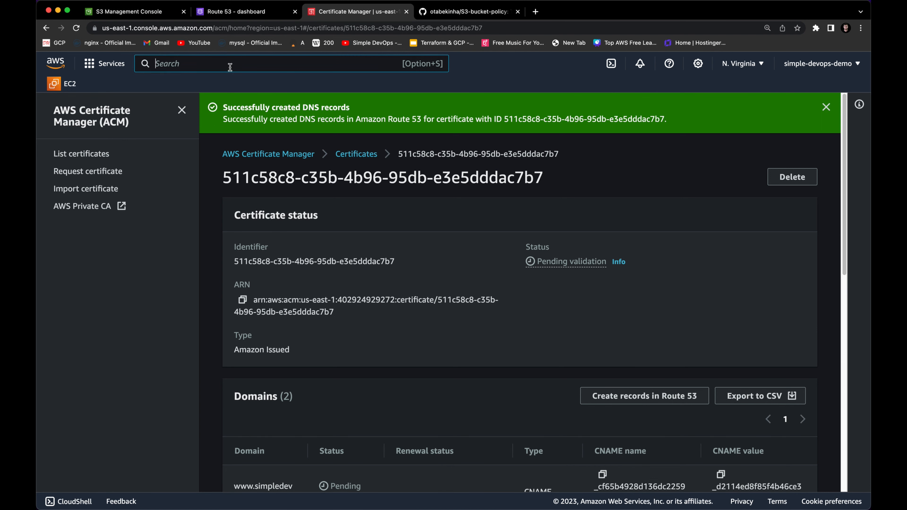
- Check the CNAME validation records in Route 53's simpledevops.net hosted zone and the certificate's status in the Certificate Manager list
click(232, 18)
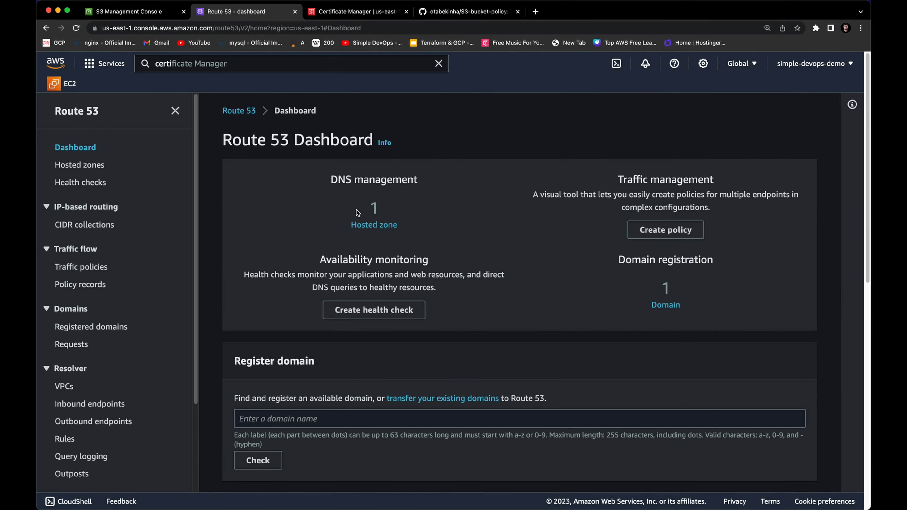
click(357, 224)
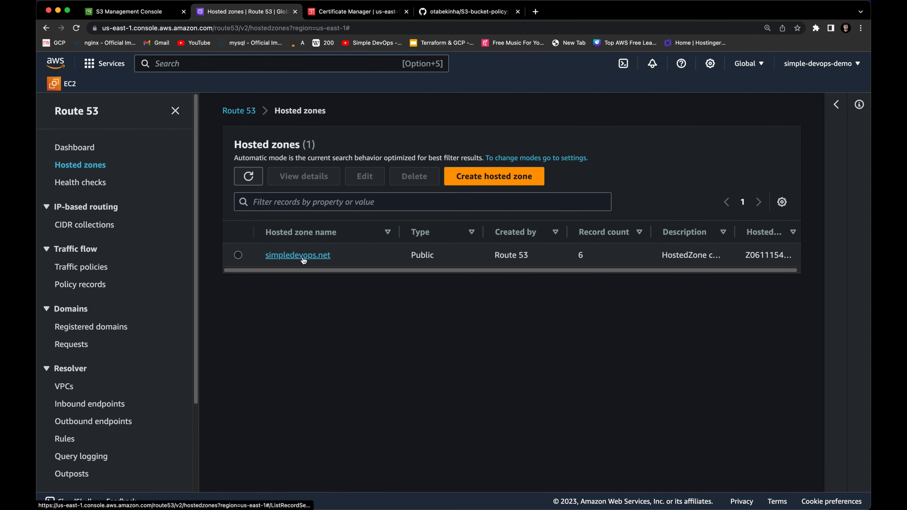
click(303, 260)
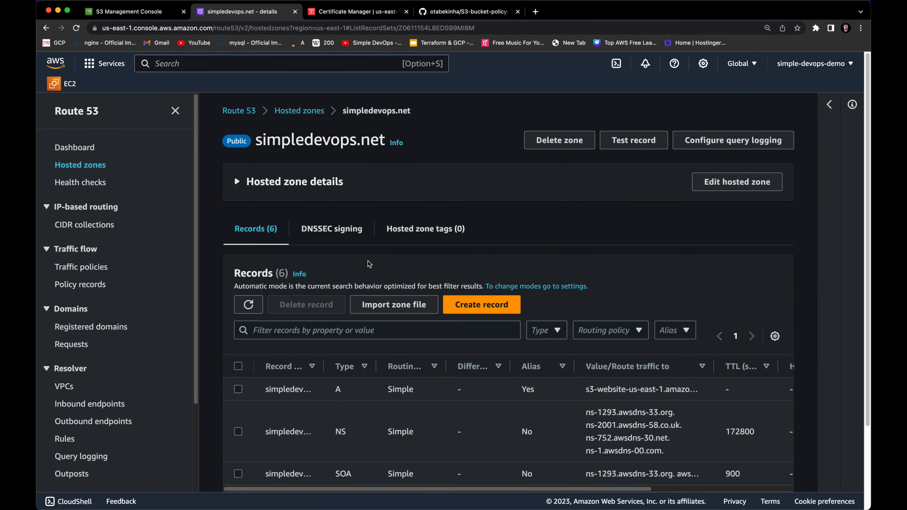
scroll(369, 264, down, 3)
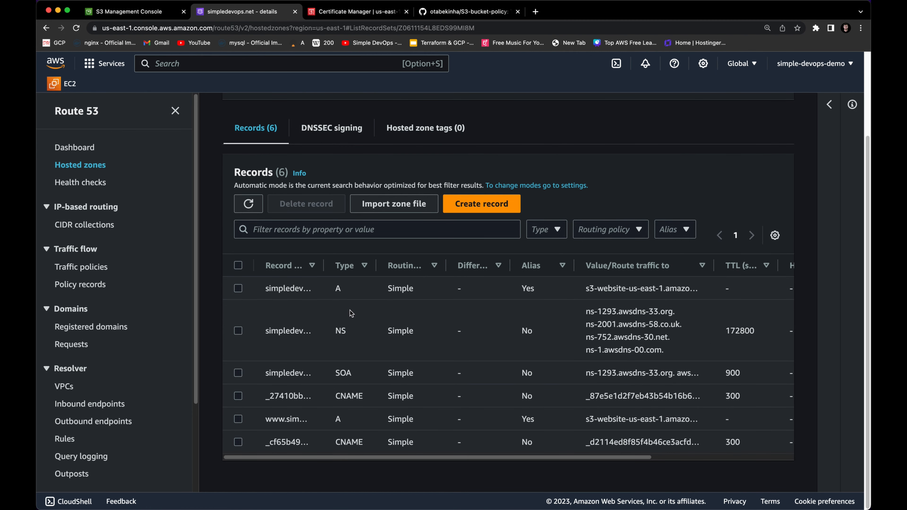
drag(336, 396, 364, 400)
drag(337, 448, 369, 449)
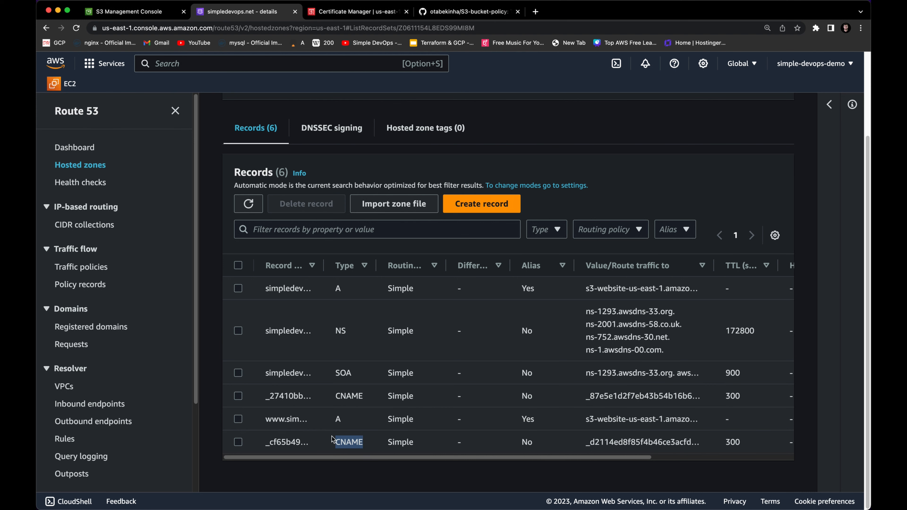
drag(324, 266, 415, 273)
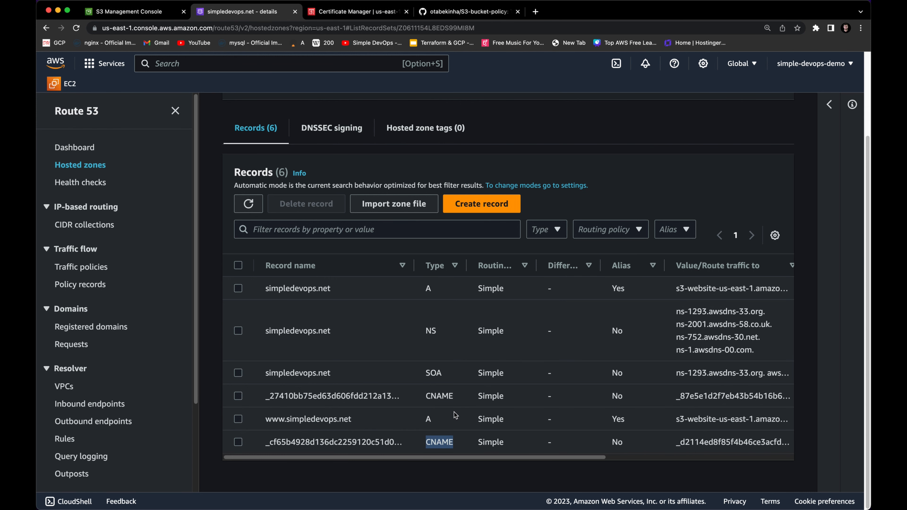
drag(445, 456, 388, 446)
click(326, 15)
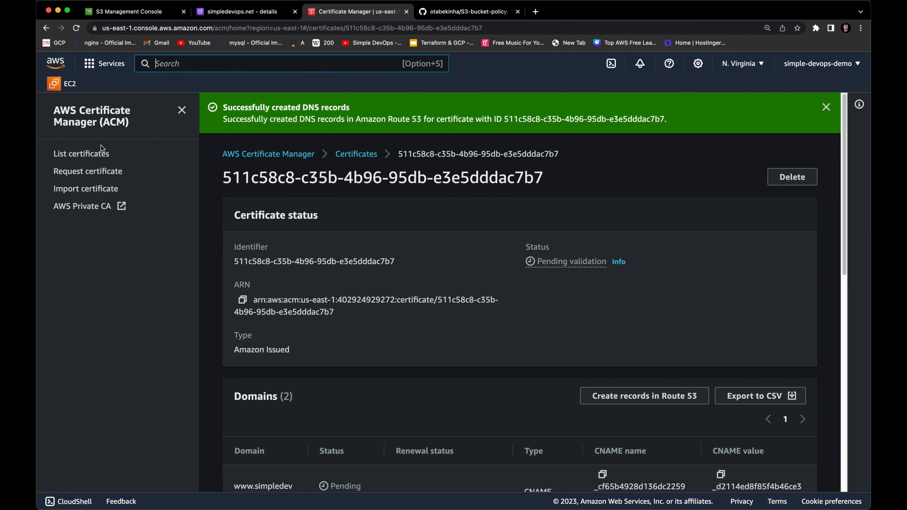
click(100, 158)
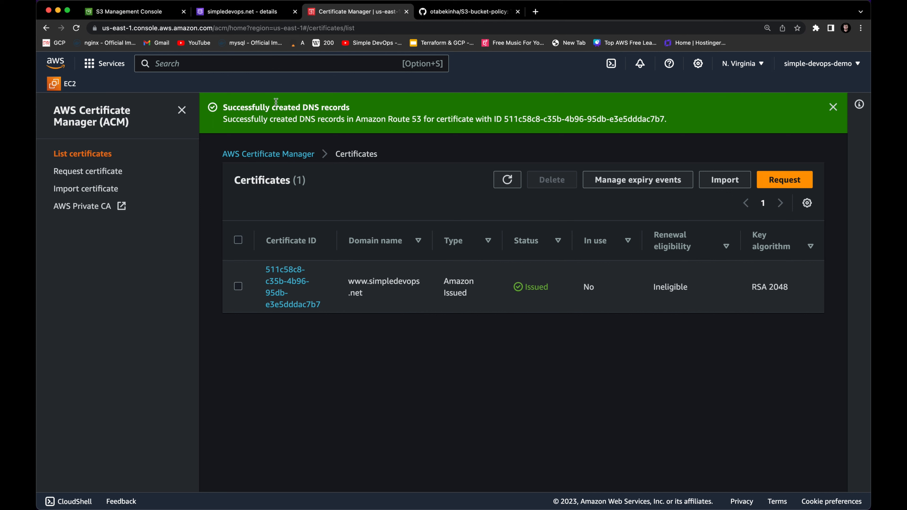
- Search the AWS services for CloudFront, open it in a separate browser tab and start creating a distribution
click(248, 65)
text(cloud)
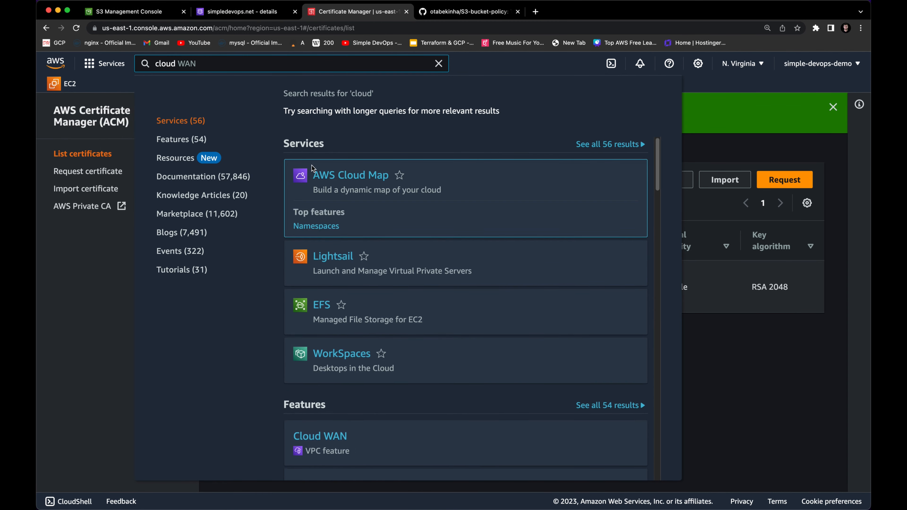
text(fr)
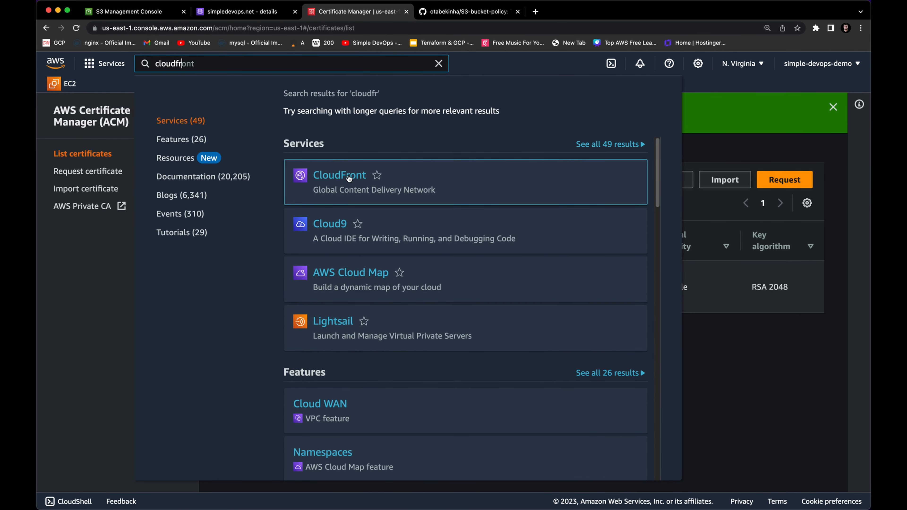
right_click(349, 178)
click(368, 183)
click(582, 221)
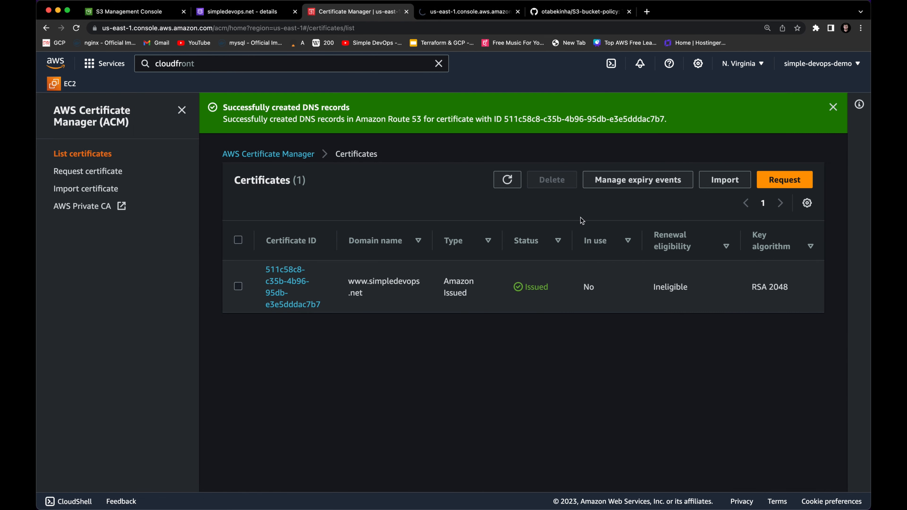
click(452, 15)
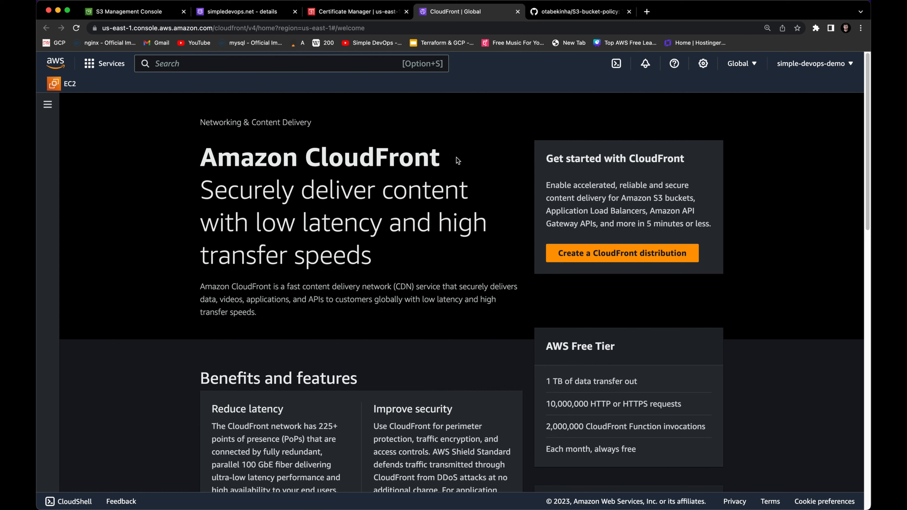
click(575, 252)
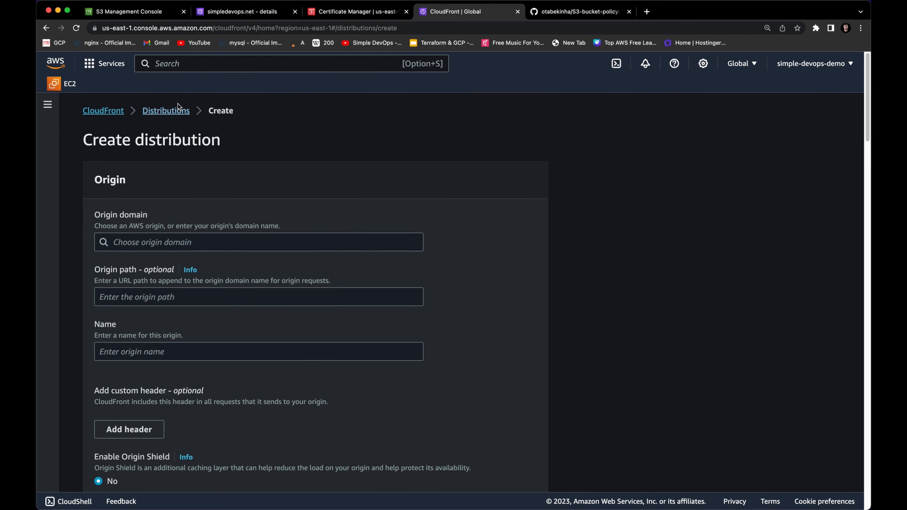
click(143, 12)
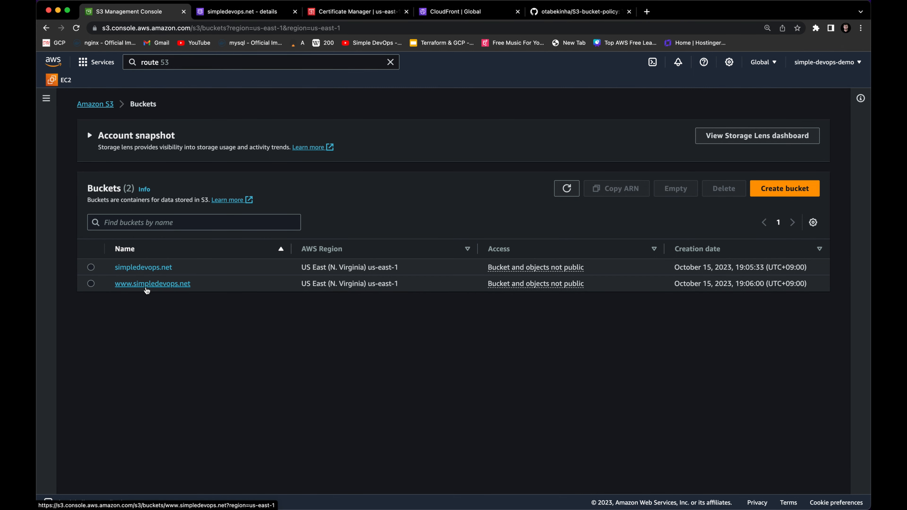
click(146, 291)
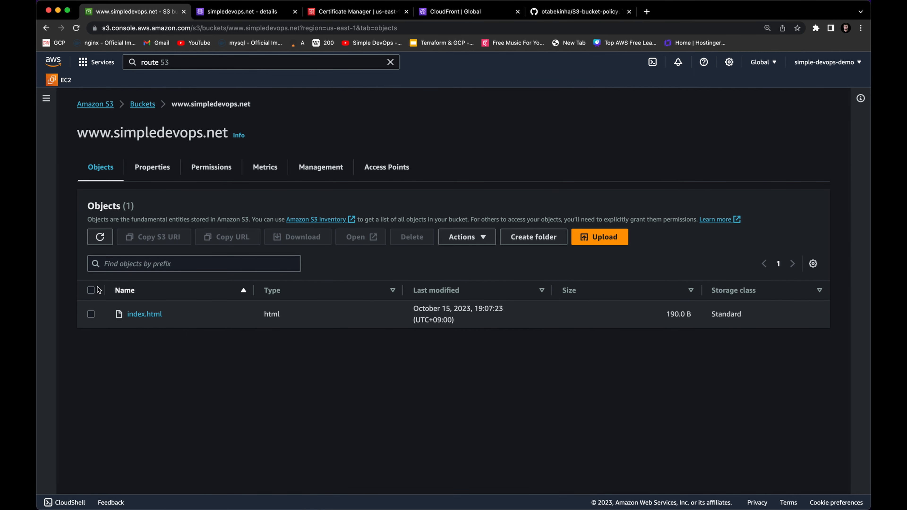
click(143, 175)
scroll(199, 257, down, 10)
scroll(199, 258, down, 10)
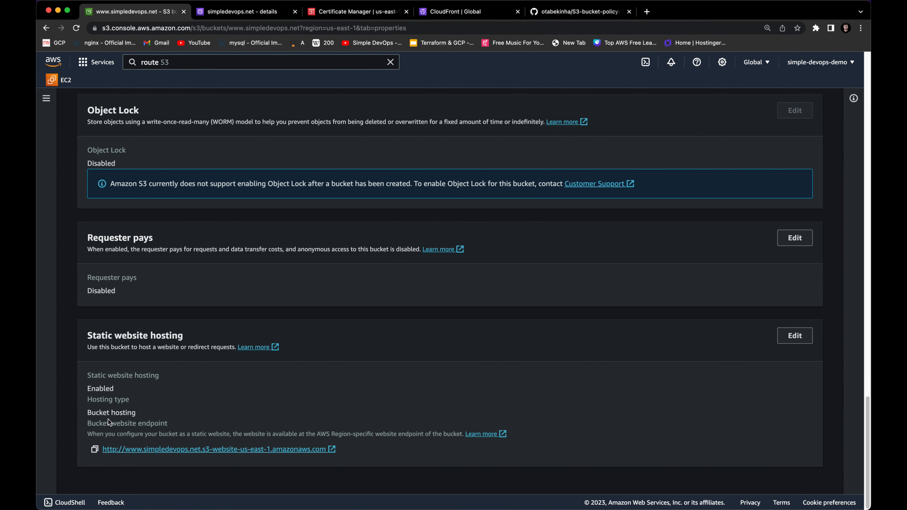
click(95, 449)
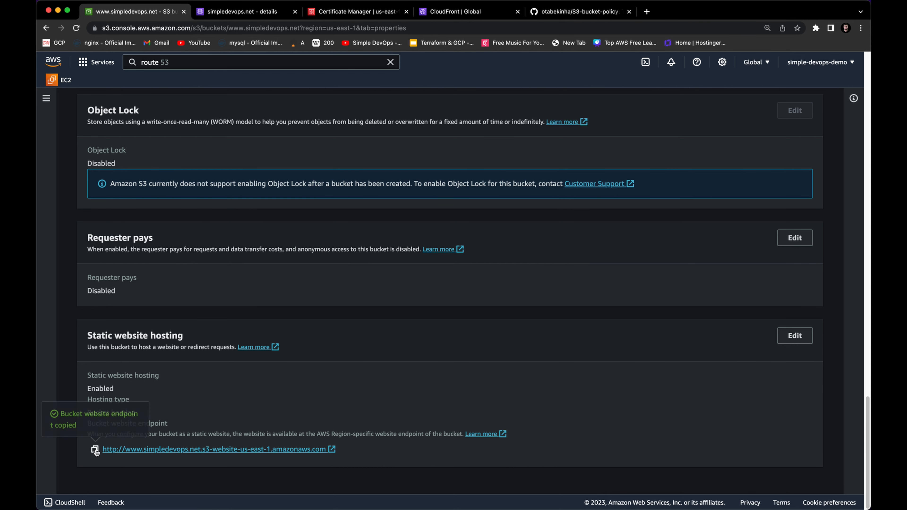
click(463, 14)
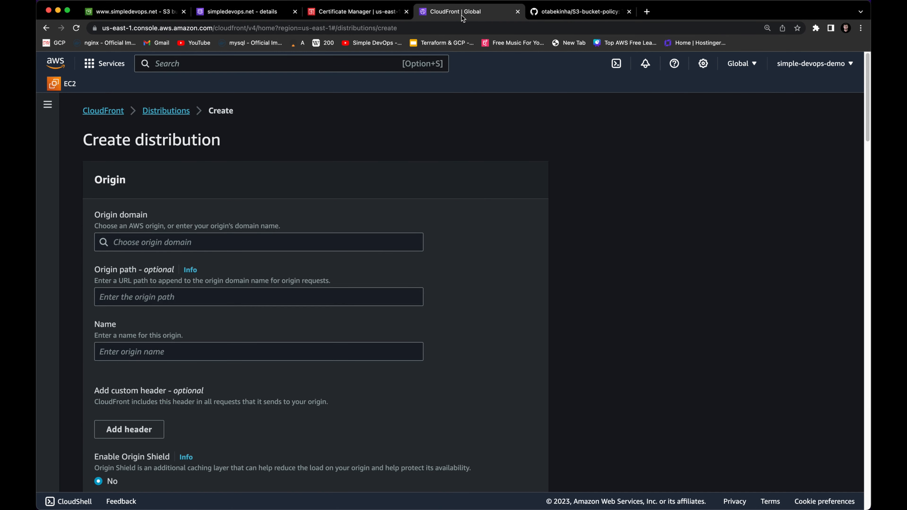
click(197, 241)
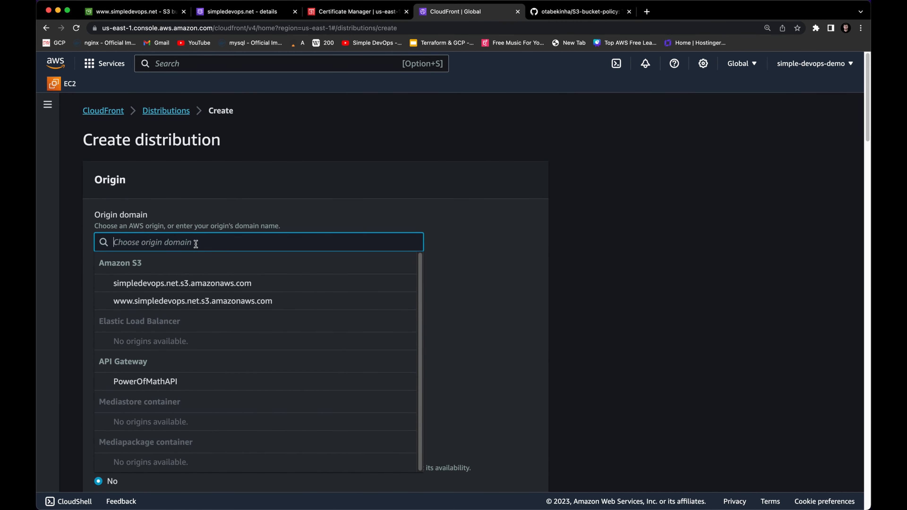
key(super+v)
key(Return)
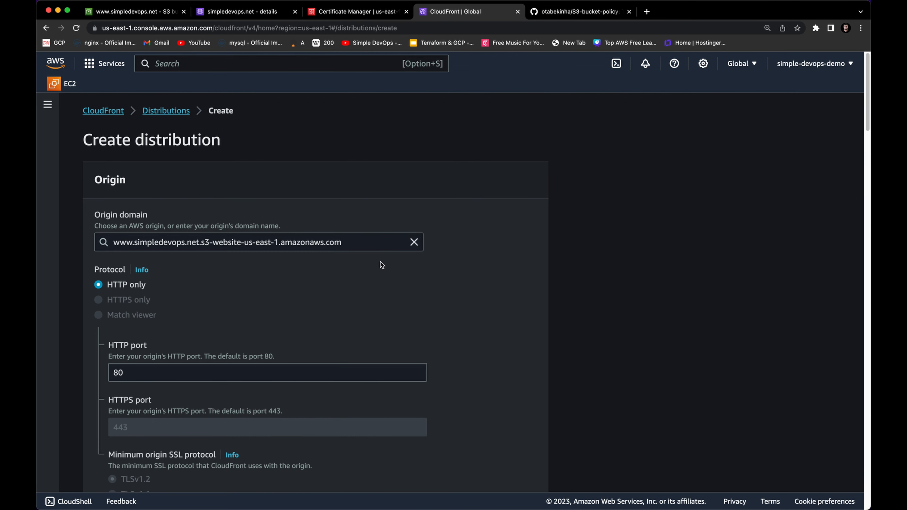
scroll(288, 280, down, 5)
scroll(277, 283, down, 8)
scroll(214, 264, down, 12)
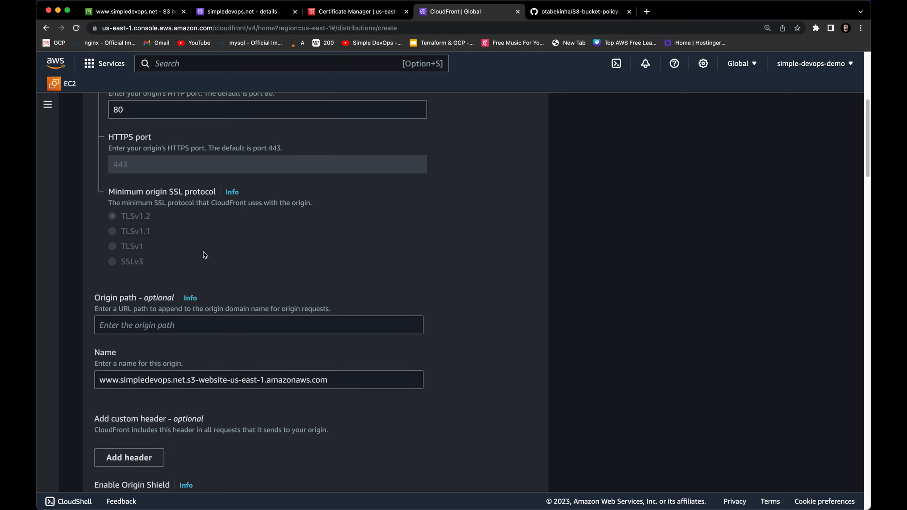
- Set the distribution's viewer protocol policy to Redirect HTTP to HTTPS in the default cache behavior
scroll(224, 271, down, 10)
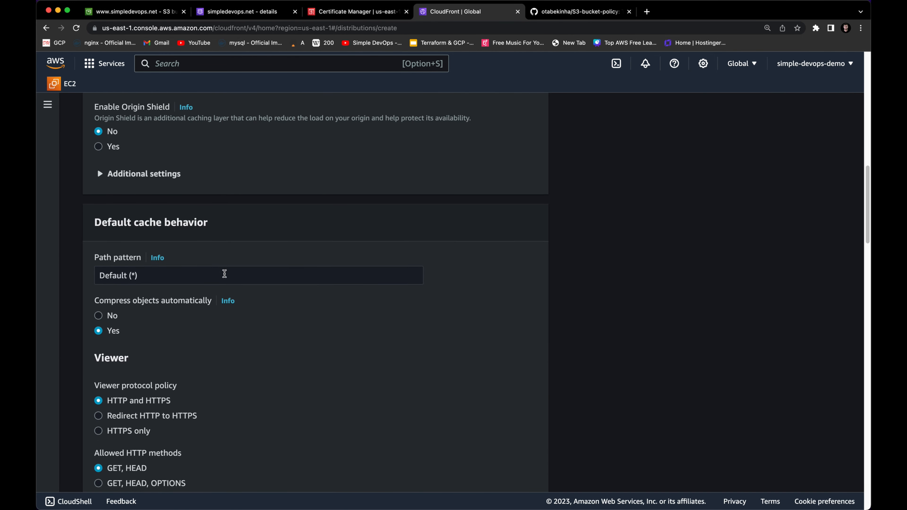
drag(95, 321, 179, 332)
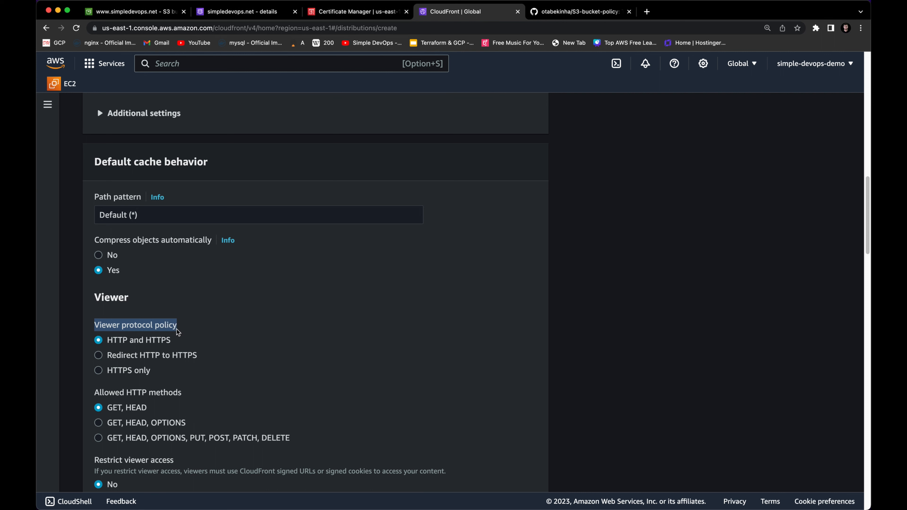
click(100, 356)
scroll(226, 334, down, 4)
scroll(225, 333, down, 10)
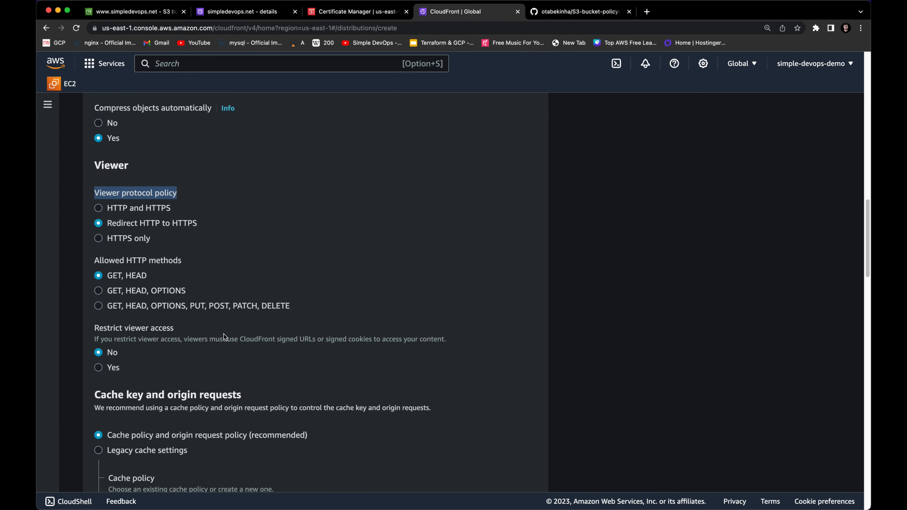
scroll(224, 338, down, 10)
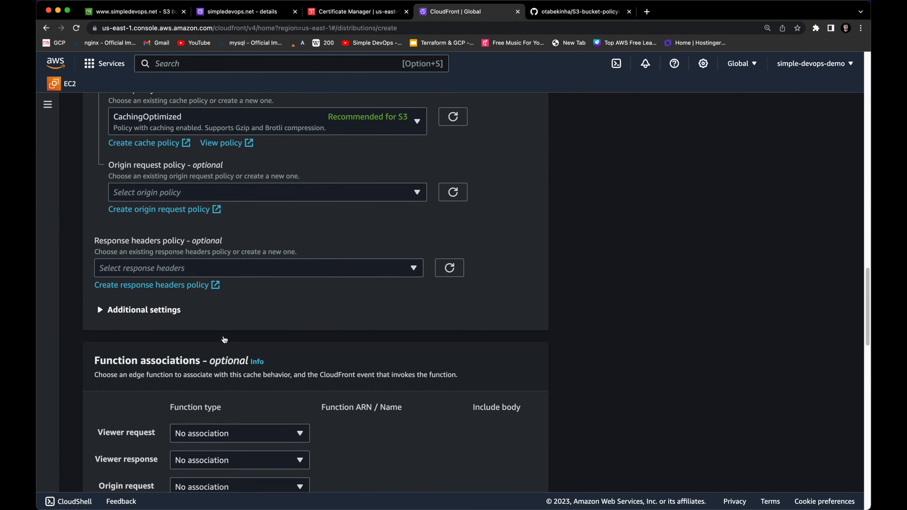
scroll(223, 340, down, 20)
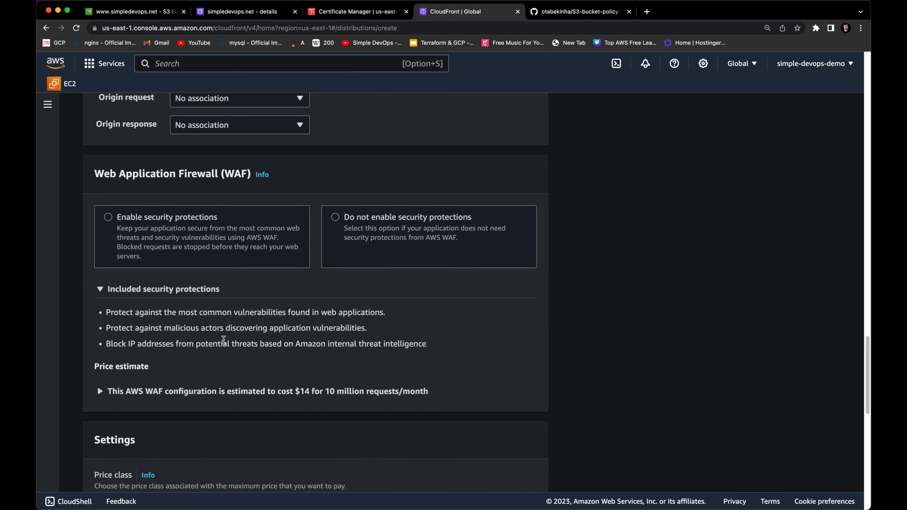
scroll(223, 340, down, 7)
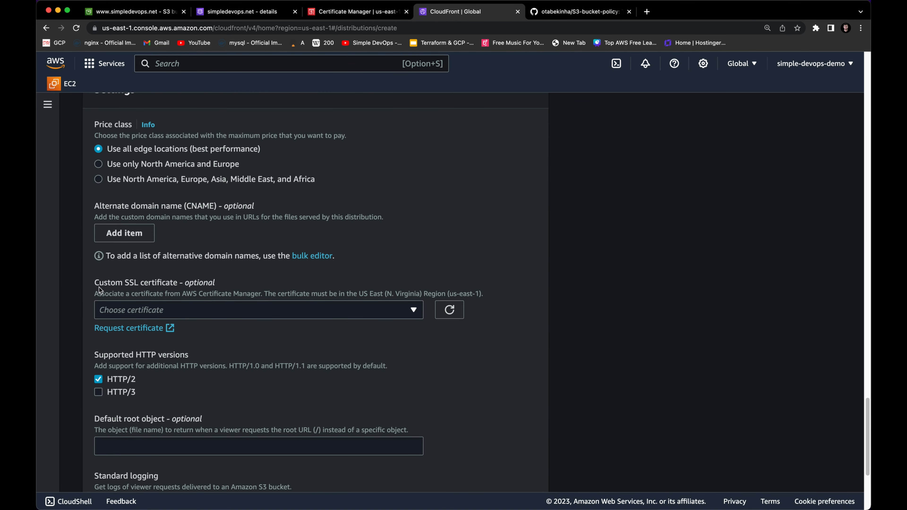
drag(99, 283, 164, 289)
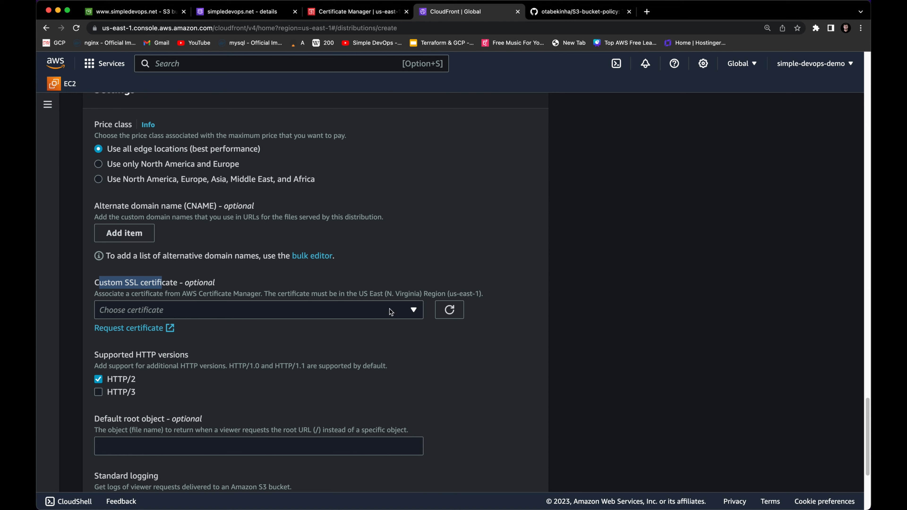
click(400, 312)
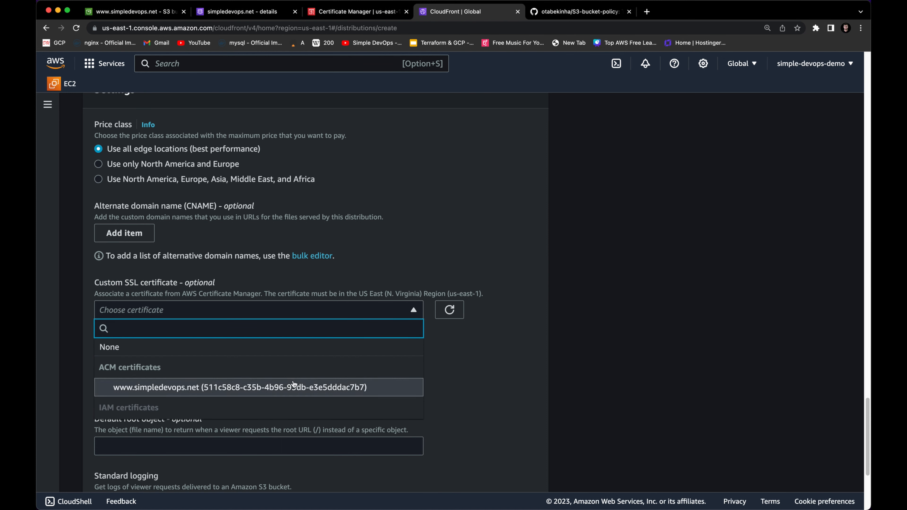
click(150, 391)
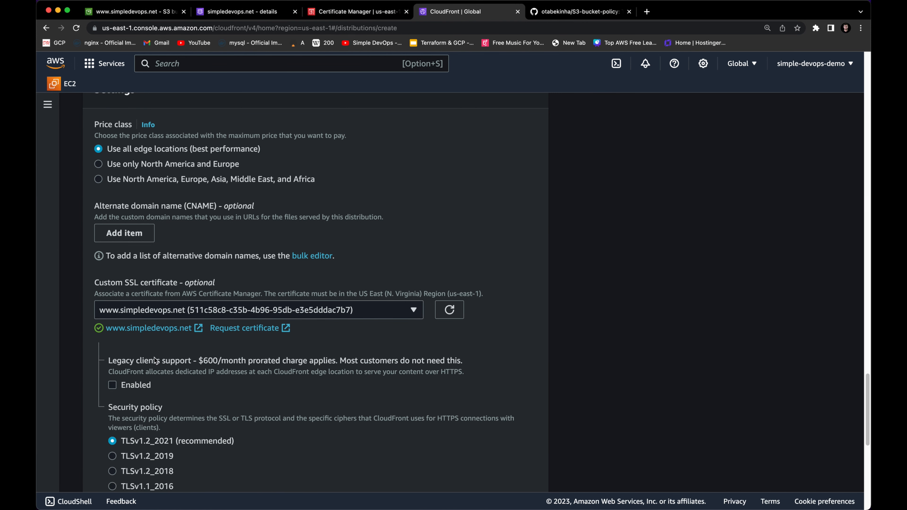
scroll(155, 359, down, 5)
scroll(157, 360, down, 5)
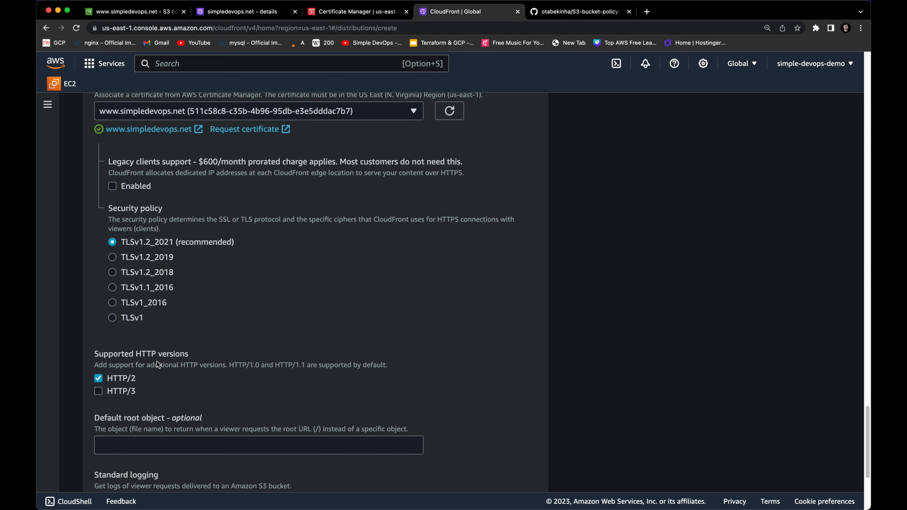
scroll(163, 365, down, 3)
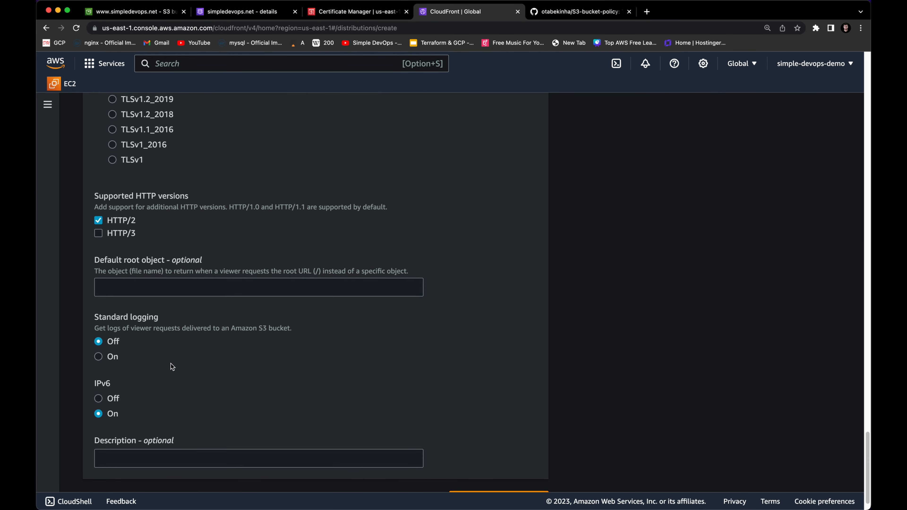
scroll(171, 363, up, 6)
scroll(177, 361, up, 4)
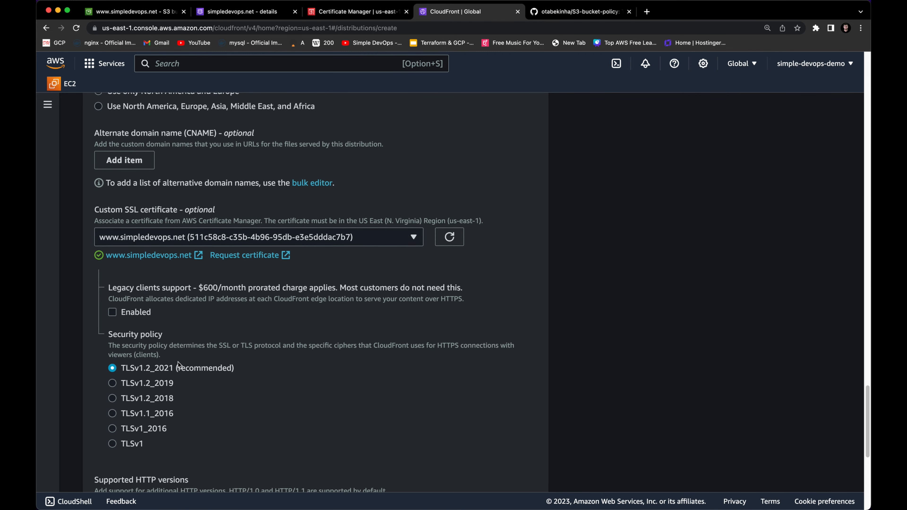
scroll(128, 227, up, 1)
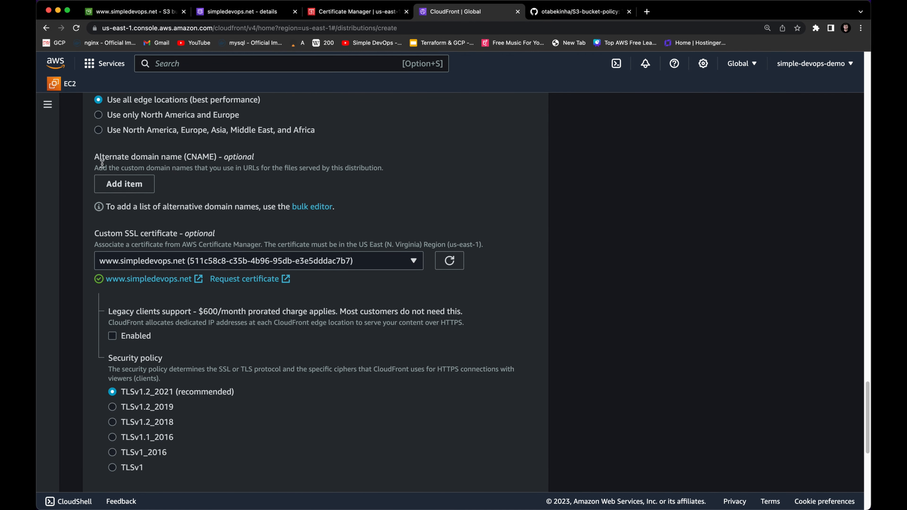
drag(95, 158, 198, 158)
click(139, 186)
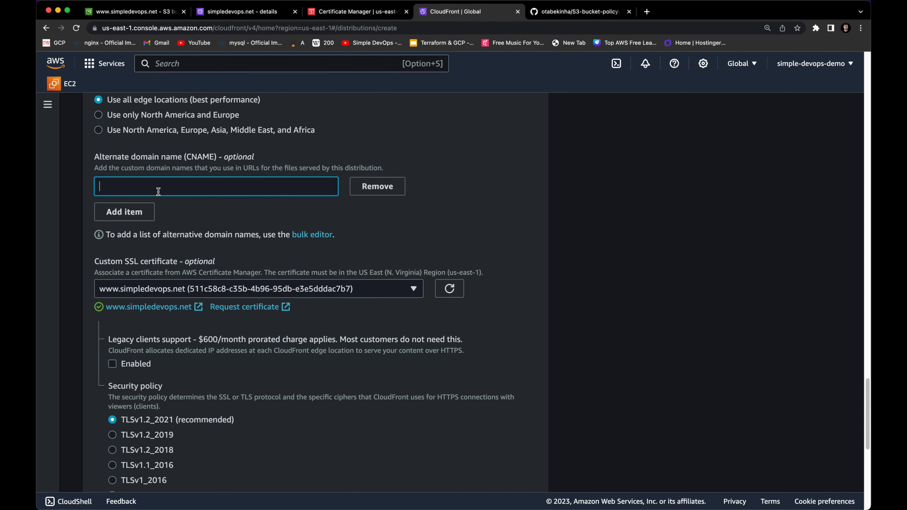
text(www.simpledevops.net)
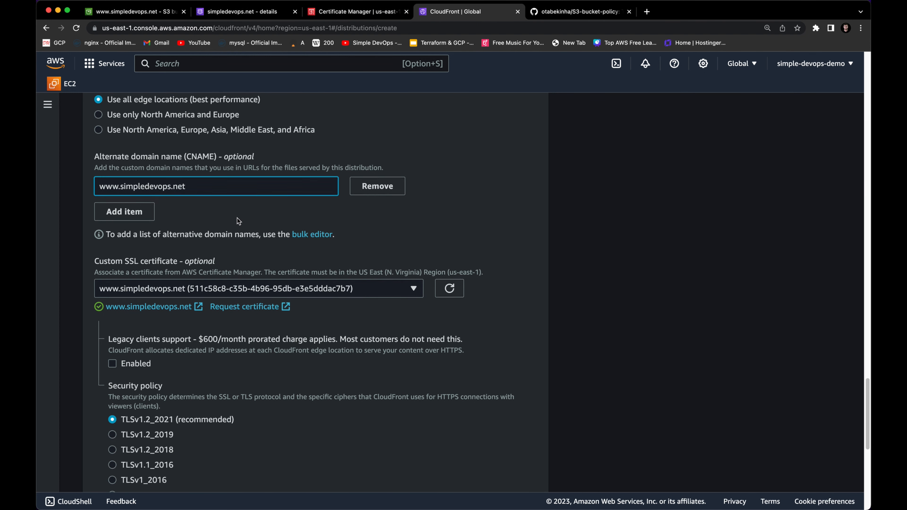
scroll(279, 245, down, 10)
click(483, 469)
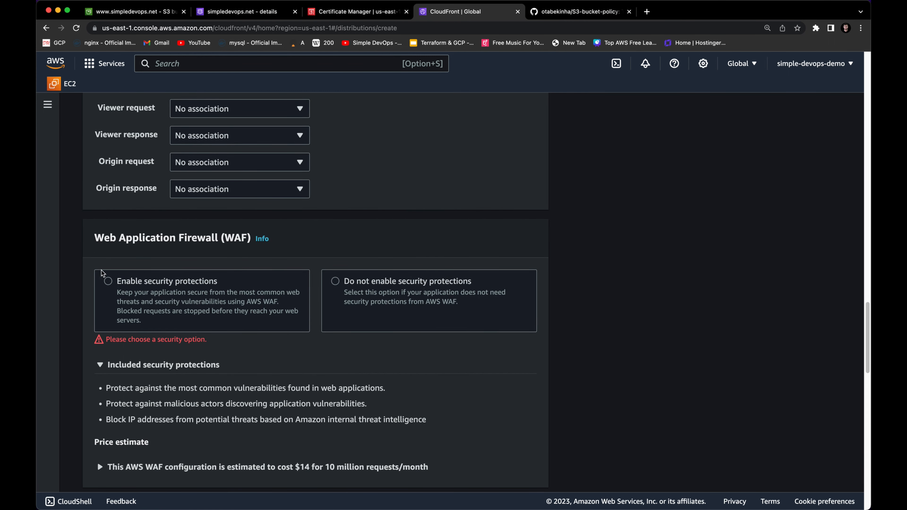
drag(93, 240, 220, 239)
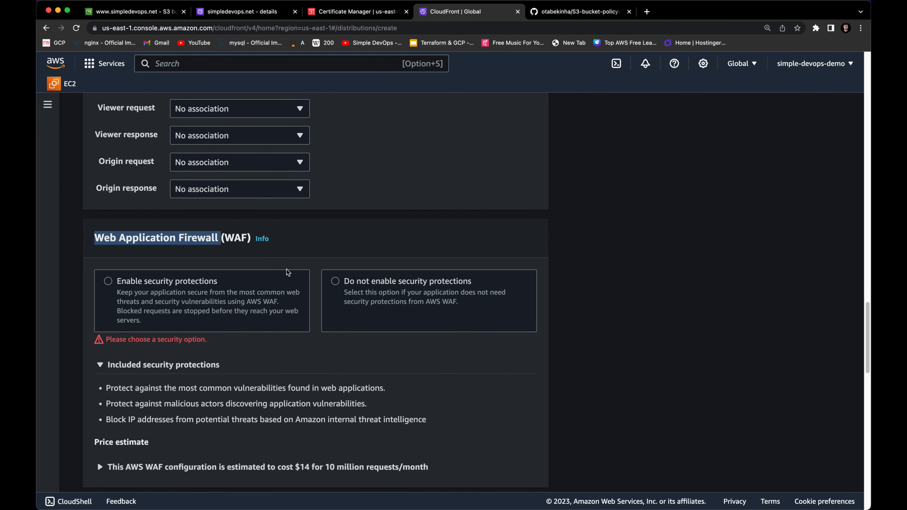
click(340, 288)
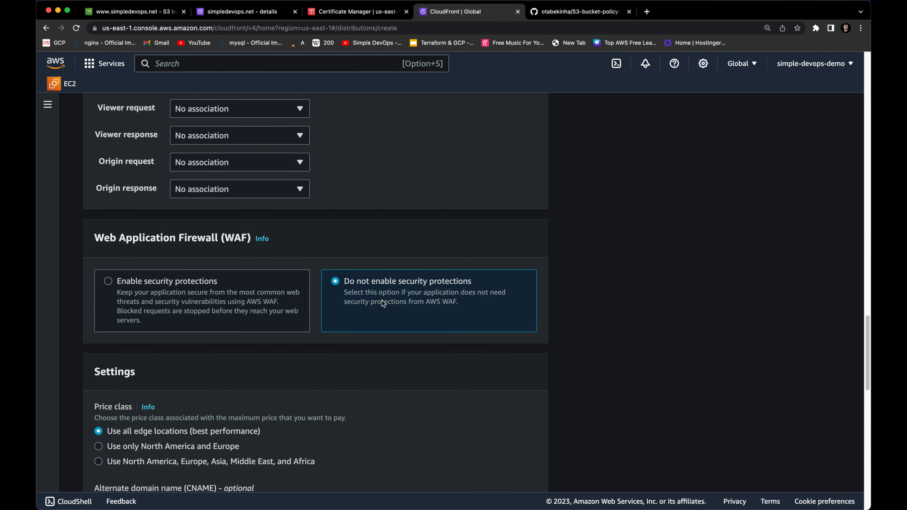
scroll(401, 311, down, 15)
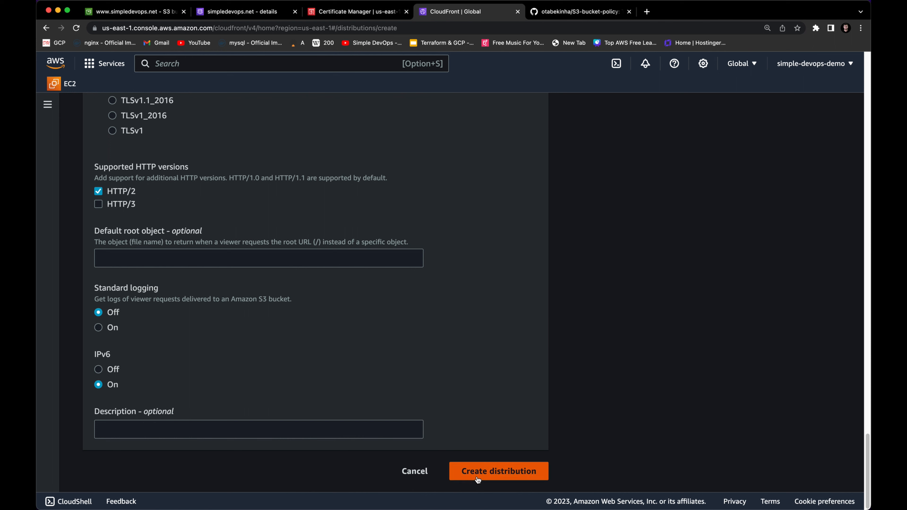
click(464, 472)
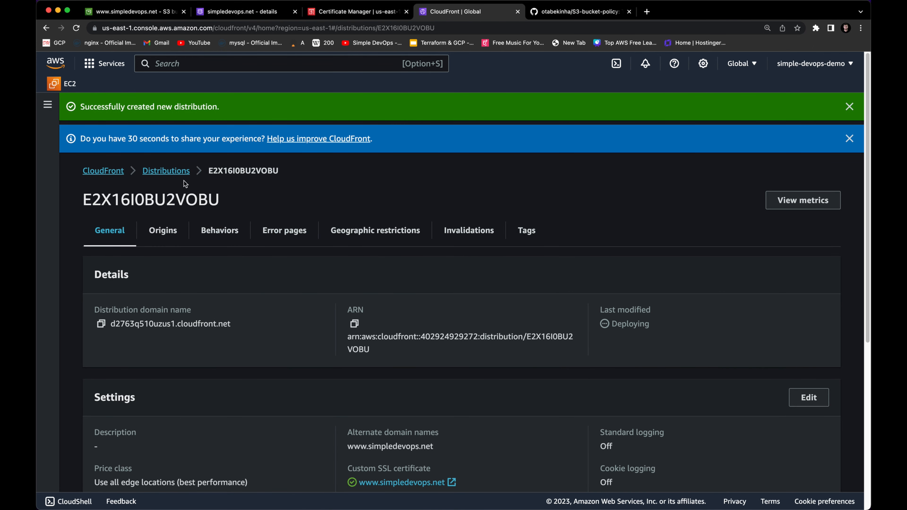
- Return to the CloudFront distributions list and start creating another distribution, opening its origin domain choices
click(178, 171)
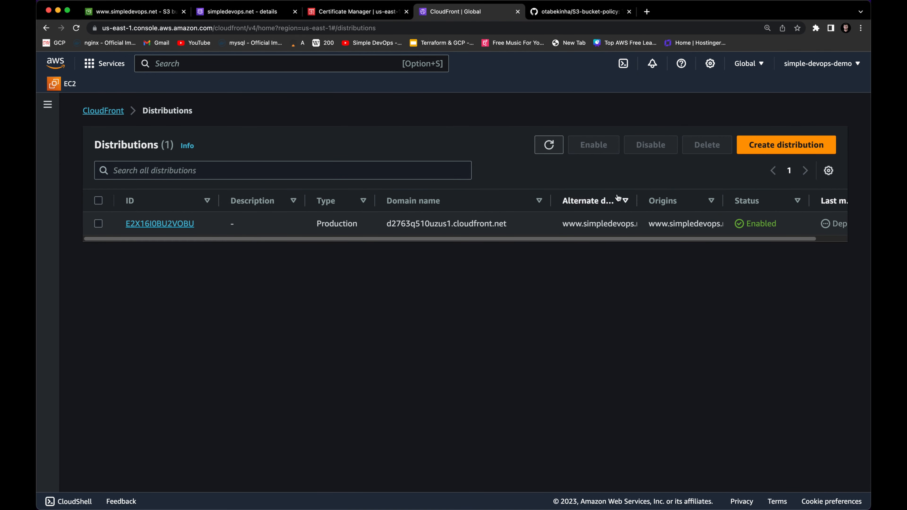
click(745, 153)
click(201, 243)
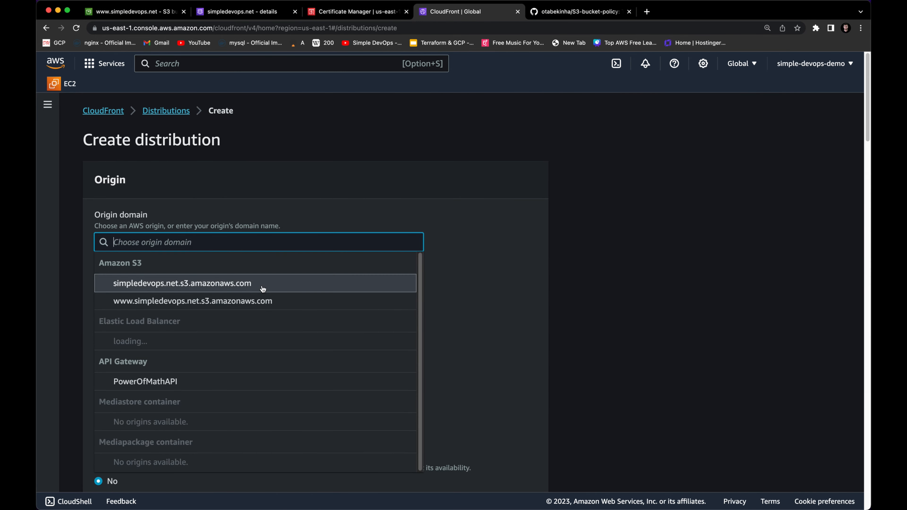
- Copy the static website hosting endpoint of the simpledevops.net bucket from its properties in the S3 console
click(141, 16)
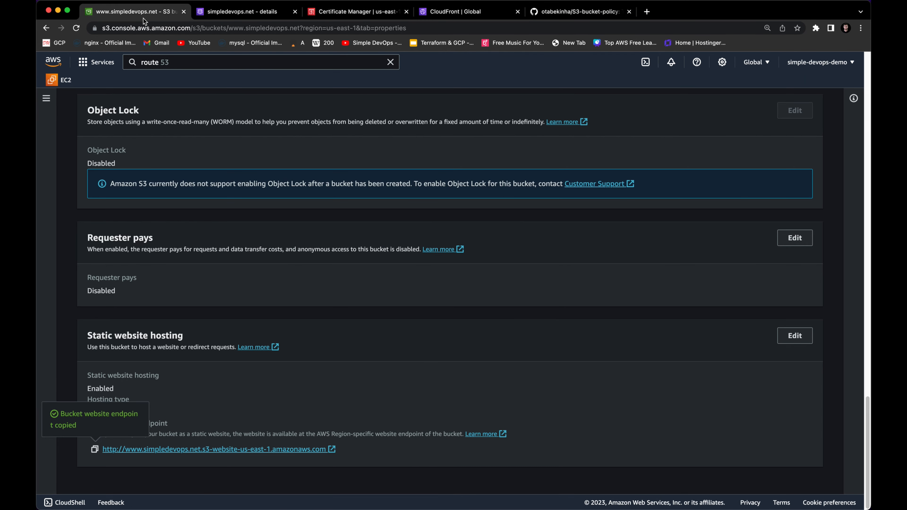
scroll(141, 97, up, 15)
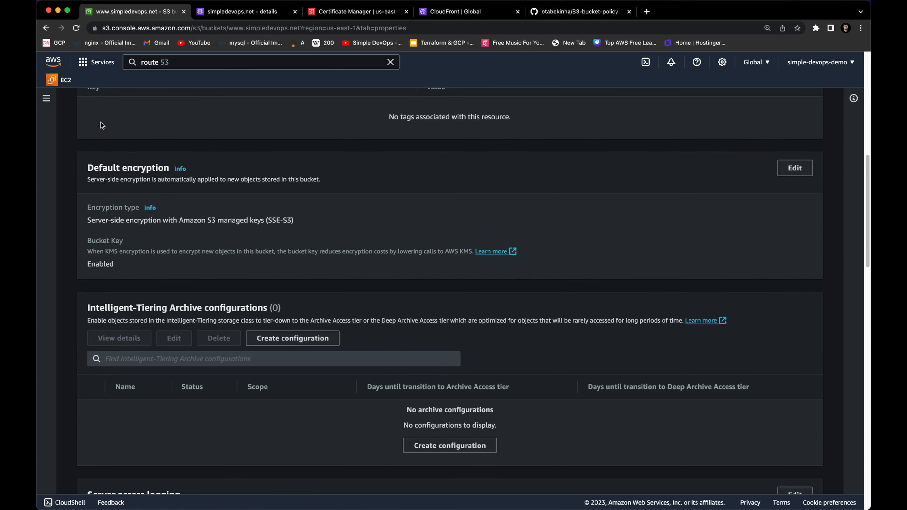
click(136, 104)
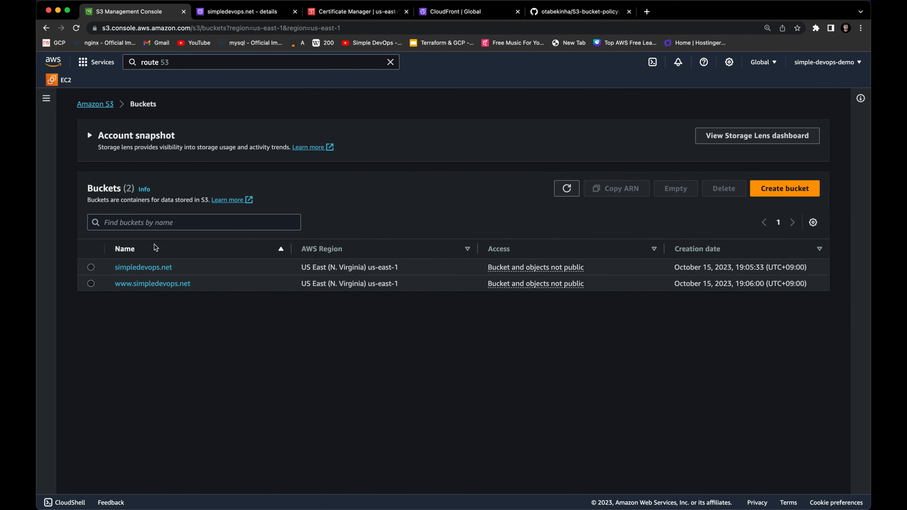
click(152, 272)
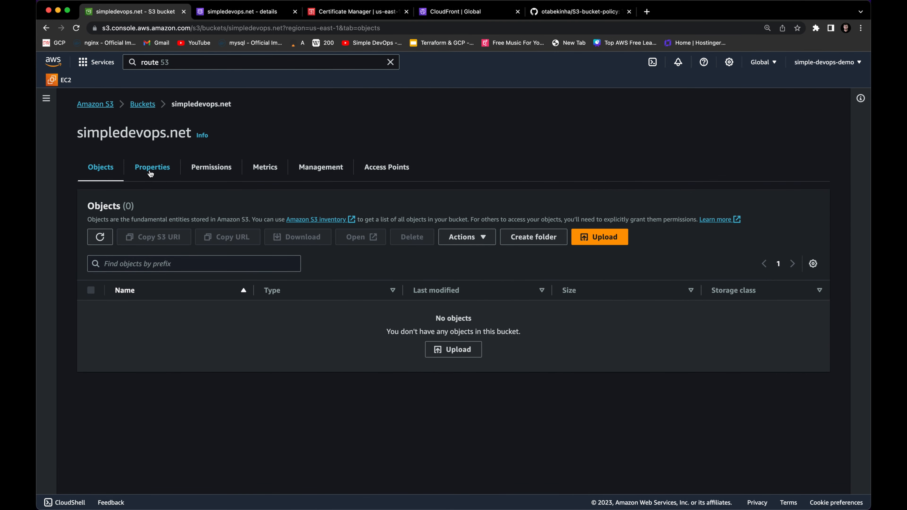
click(150, 169)
scroll(225, 299, down, 15)
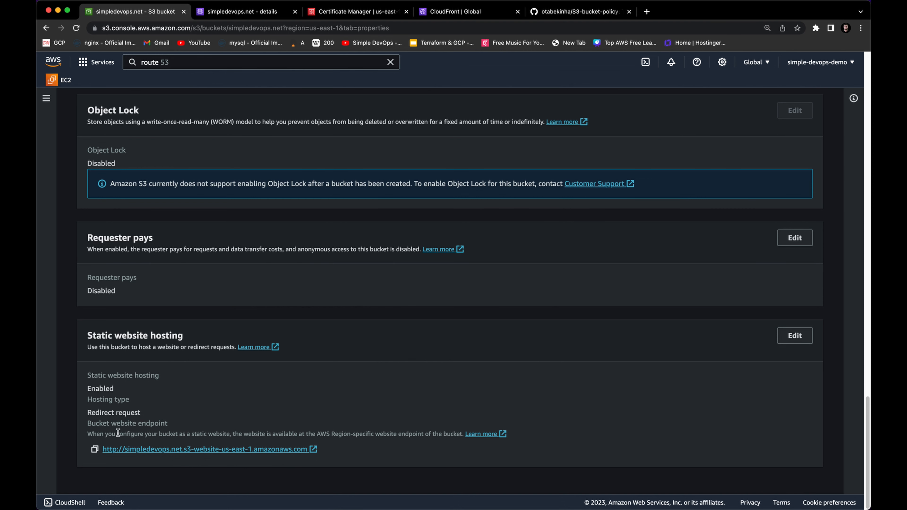
click(95, 449)
- Set the new CloudFront distribution's origin domain to the copied endpoint simpledevops.net.s3-website-us-east-1.amazonaws.com
click(453, 11)
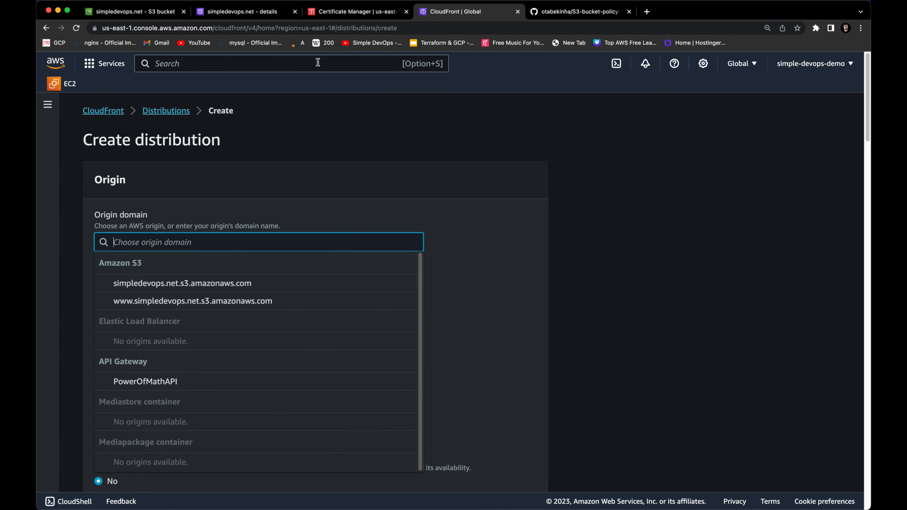
key(super+v)
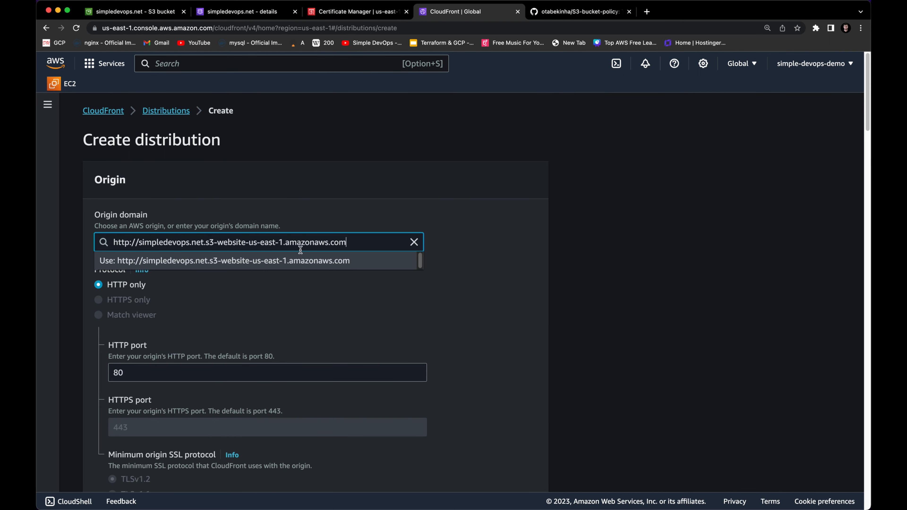
click(466, 251)
scroll(362, 288, down, 4)
scroll(361, 288, down, 6)
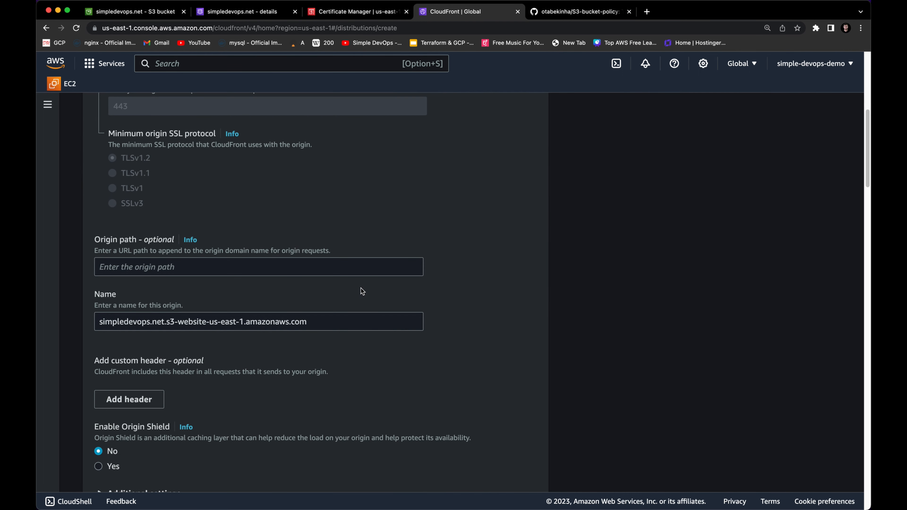
- Make the simpledevops.net distribution redirect HTTP to HTTPS through its viewer protocol policy
scroll(352, 277, down, 7)
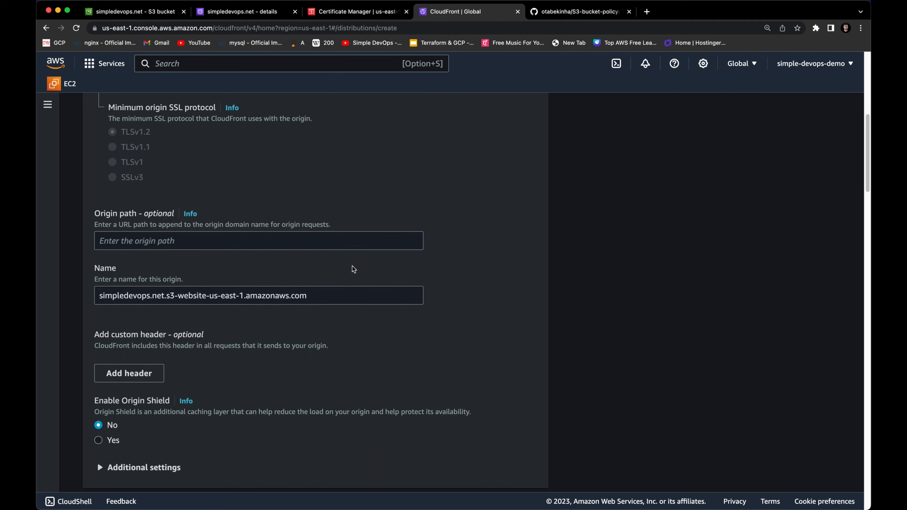
scroll(314, 278, down, 4)
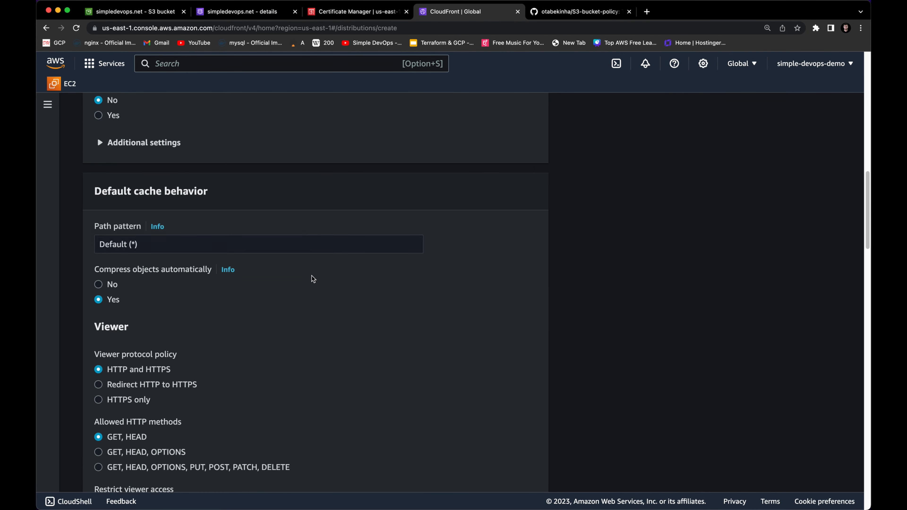
click(169, 362)
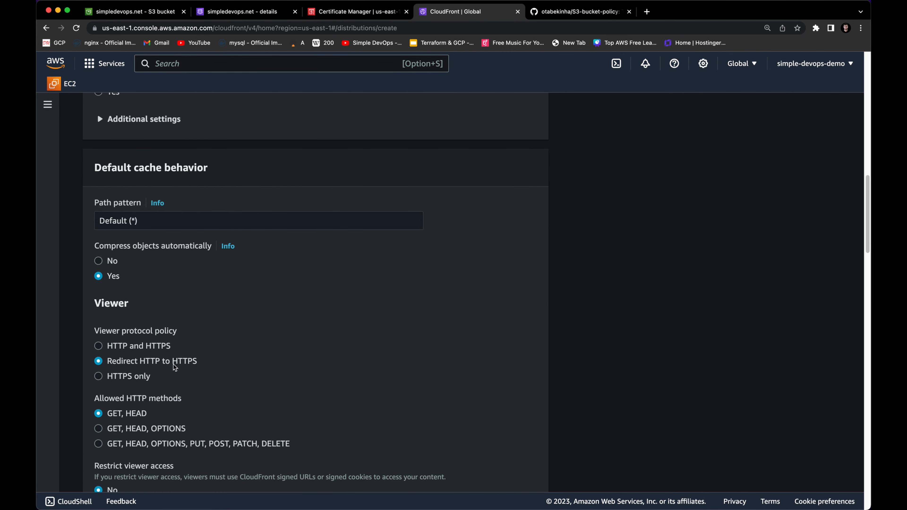
- Choose not to enable Web Application Firewall security protections for the new distribution
scroll(227, 357, down, 15)
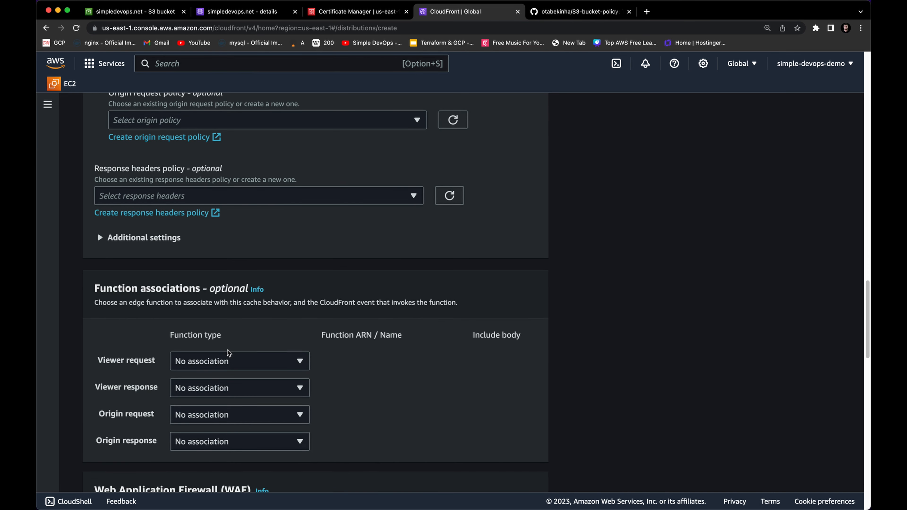
scroll(229, 347, down, 6)
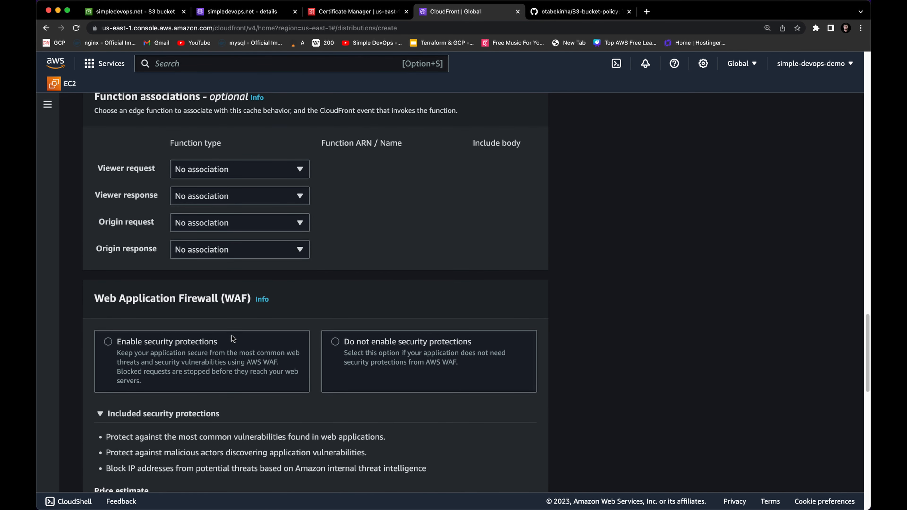
click(346, 346)
scroll(332, 331, down, 3)
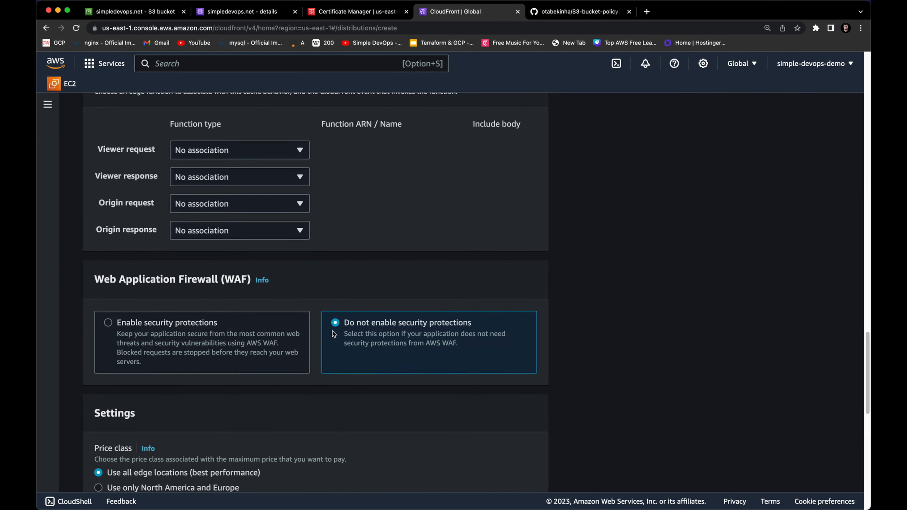
- Add simpledevops.net as the distribution's alternate domain name (CNAME)
scroll(330, 332, down, 6)
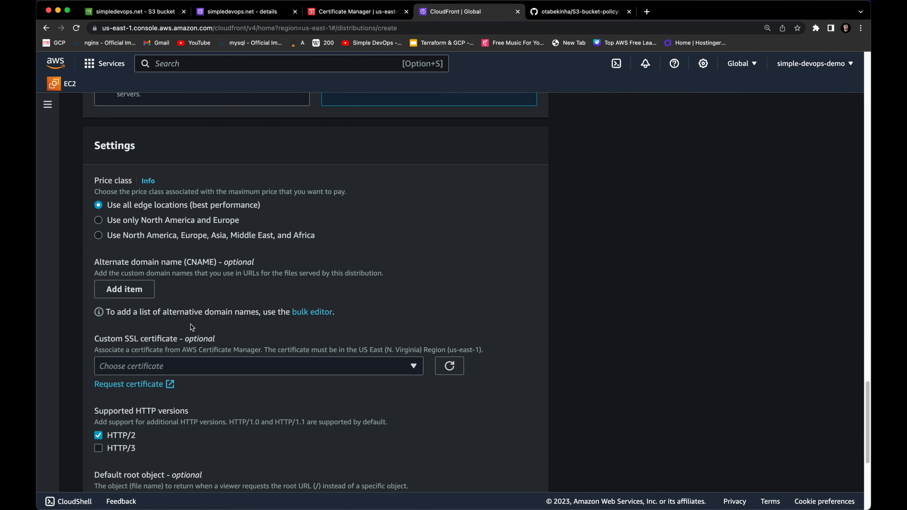
click(139, 298)
text(simpleed)
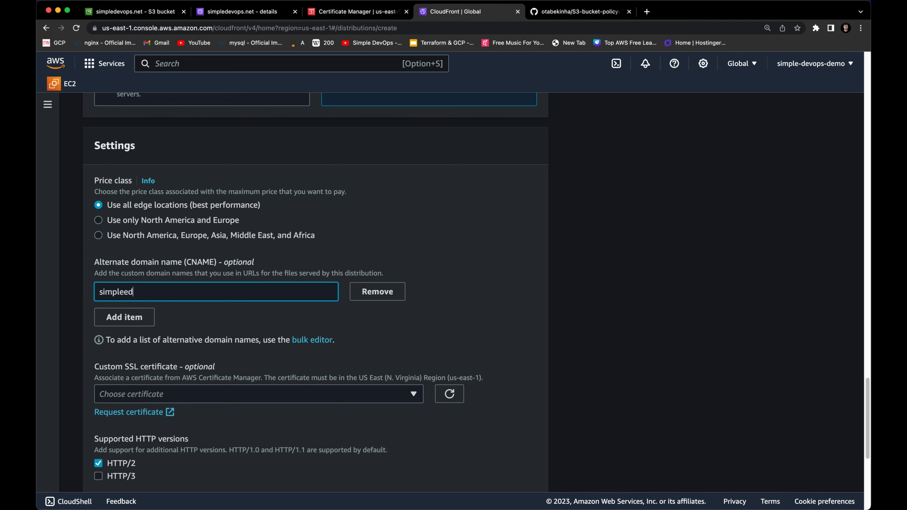
key(BackSpace)
key(BackSpace)
text(devops.net)
scroll(193, 304, down, 1)
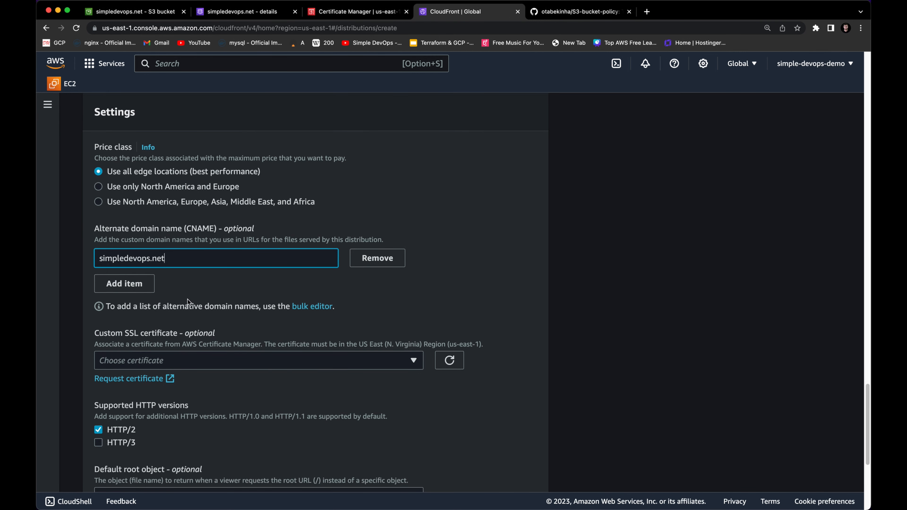
click(206, 356)
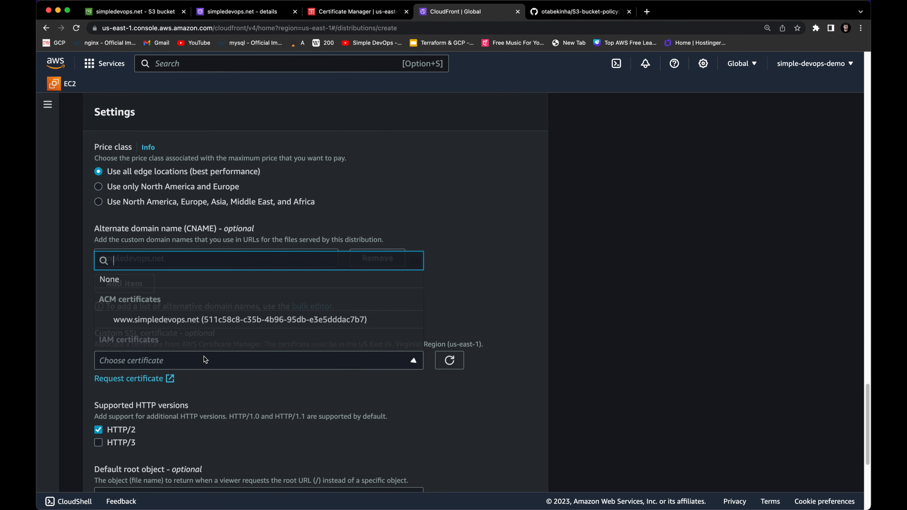
click(250, 324)
scroll(250, 327, down, 10)
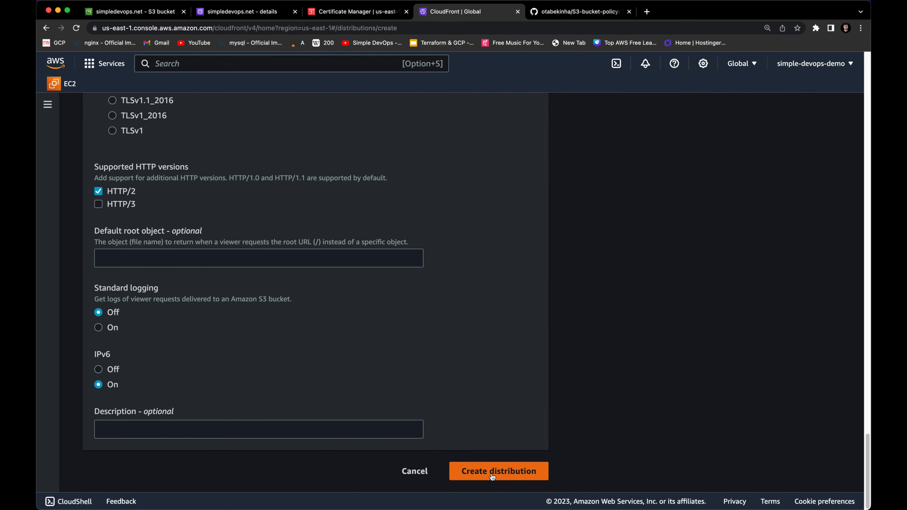
click(492, 477)
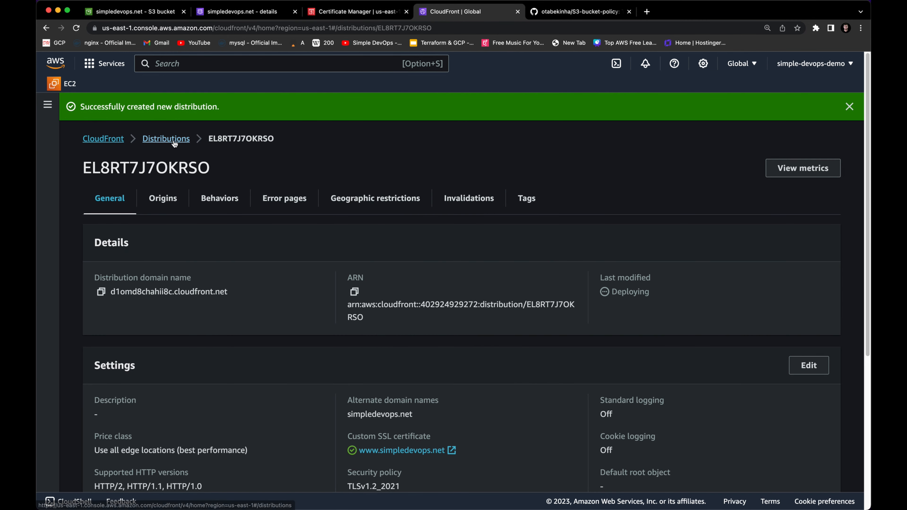
- Return to the CloudFront distributions list and widen the domain name column
click(176, 140)
drag(468, 263, 522, 270)
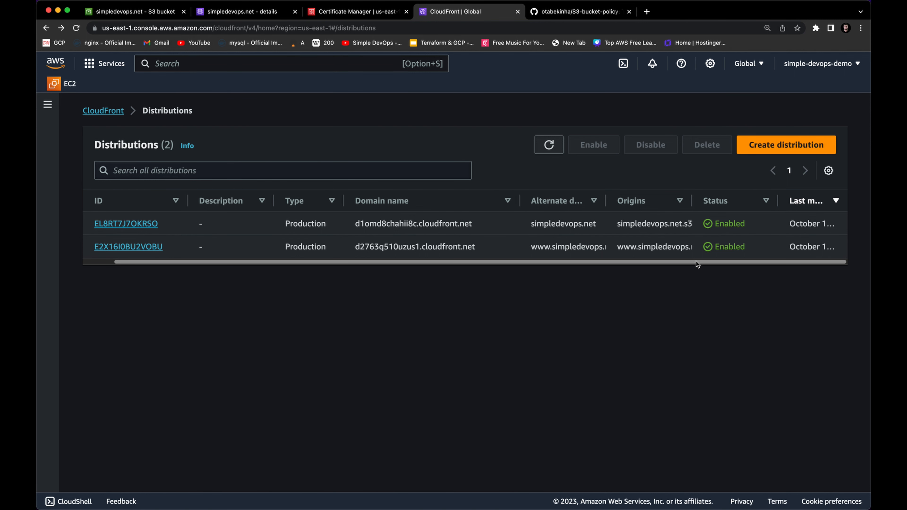
scroll(775, 202, left, 2)
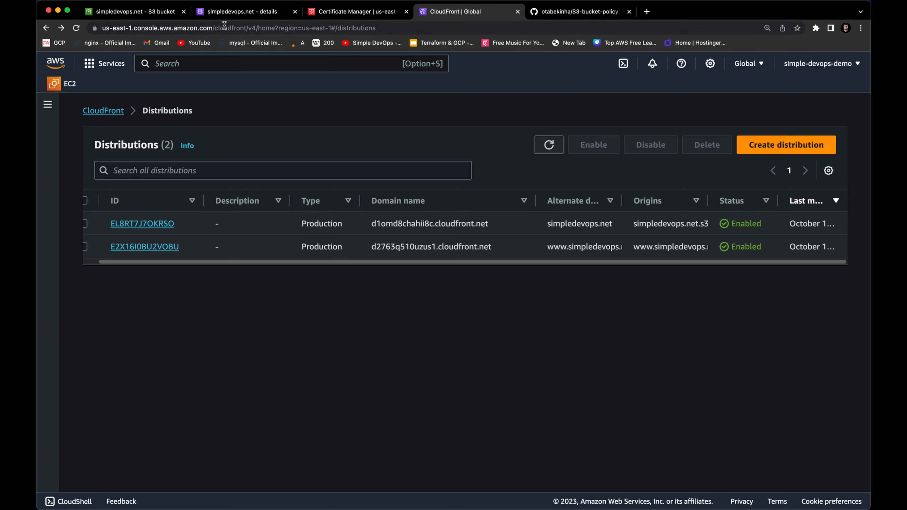
- Switch to the S3 console and open the properties of the simpledevops.net bucket
click(177, 16)
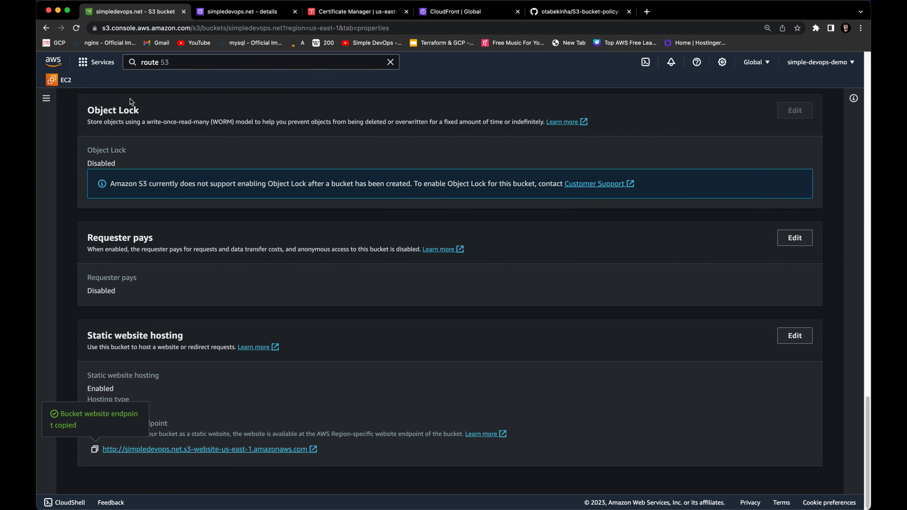
scroll(118, 125, up, 10)
scroll(122, 122, up, 10)
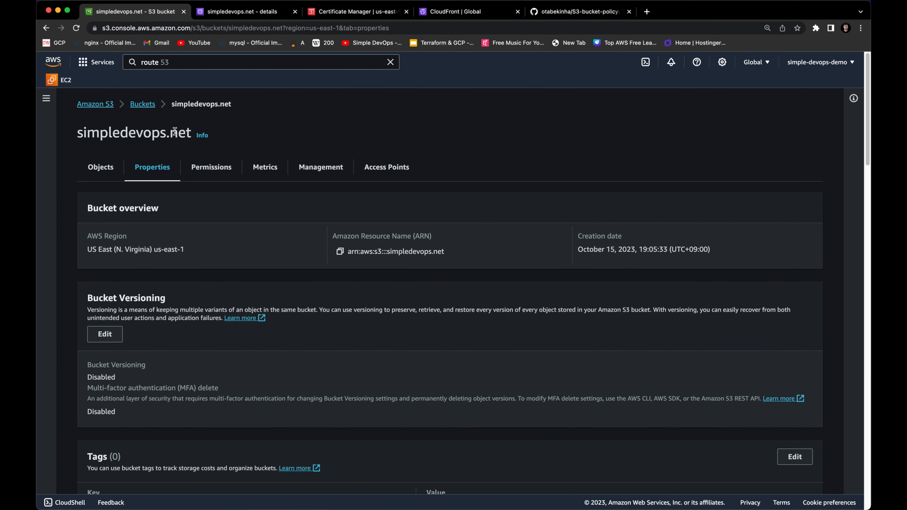
click(150, 108)
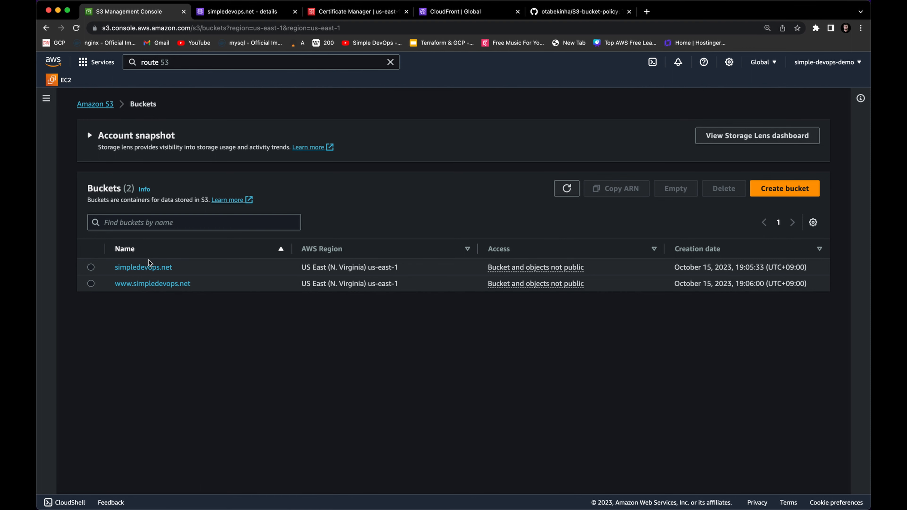
click(150, 272)
click(152, 167)
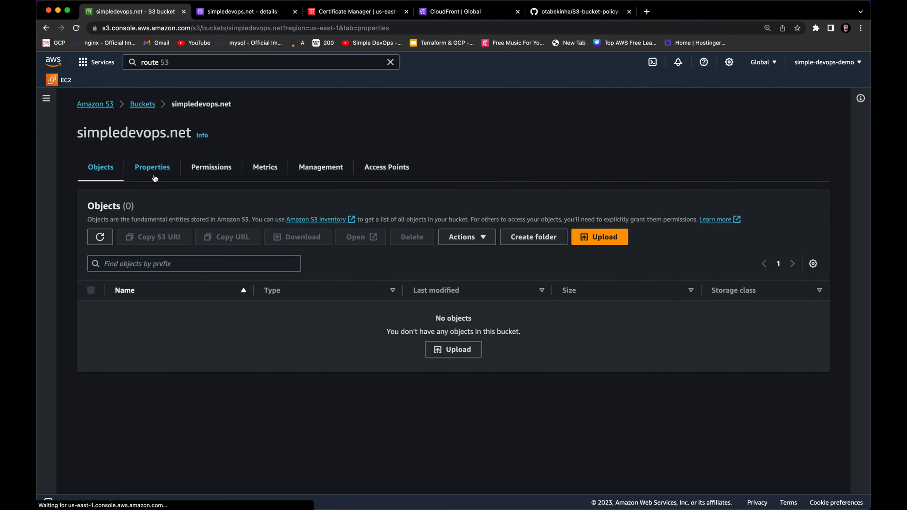
- Set the redirect protocol in the bucket's static website hosting to https, save it, and return to the bucket list
scroll(229, 304, down, 15)
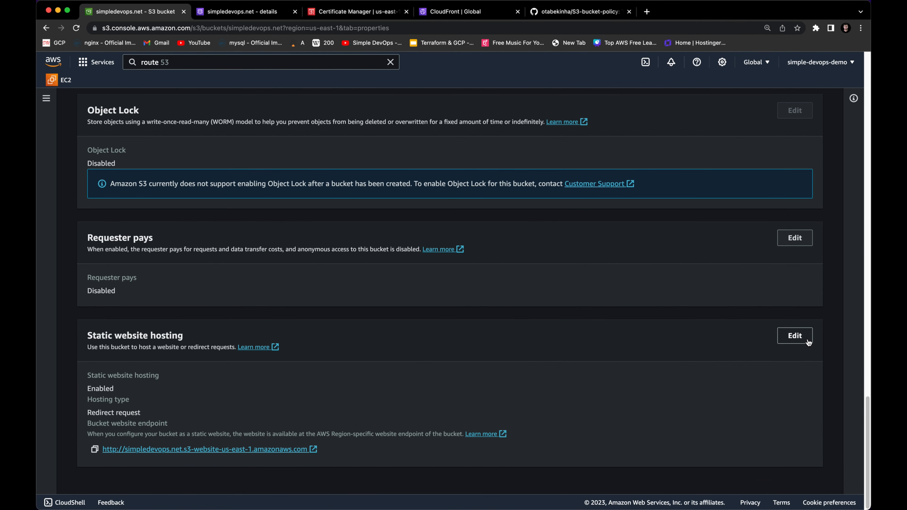
click(795, 336)
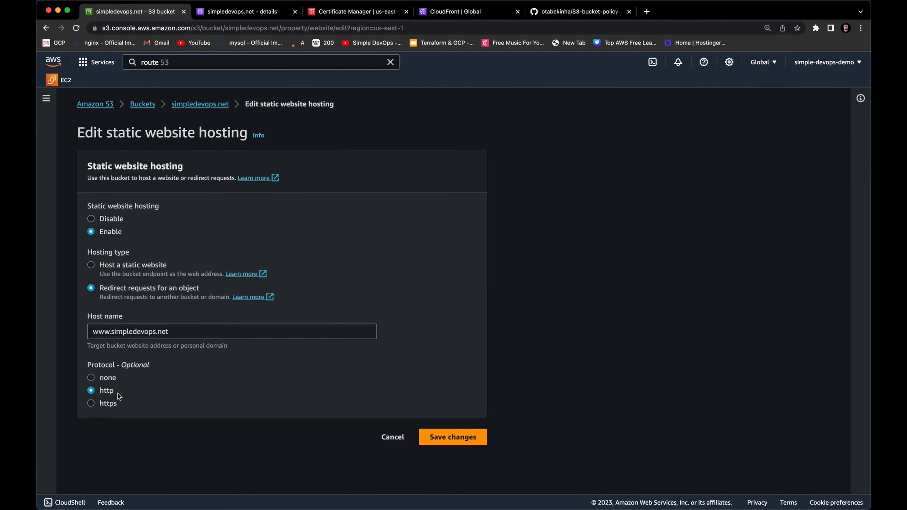
click(111, 404)
click(441, 436)
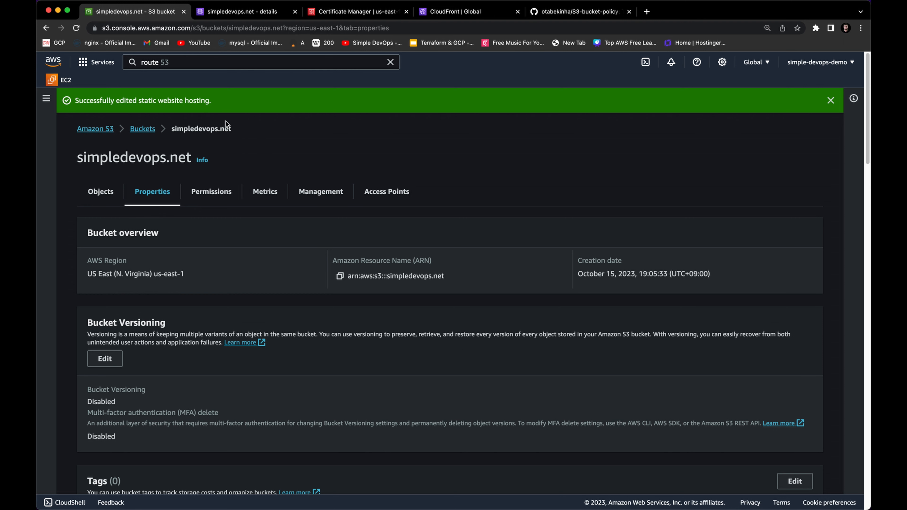
click(150, 132)
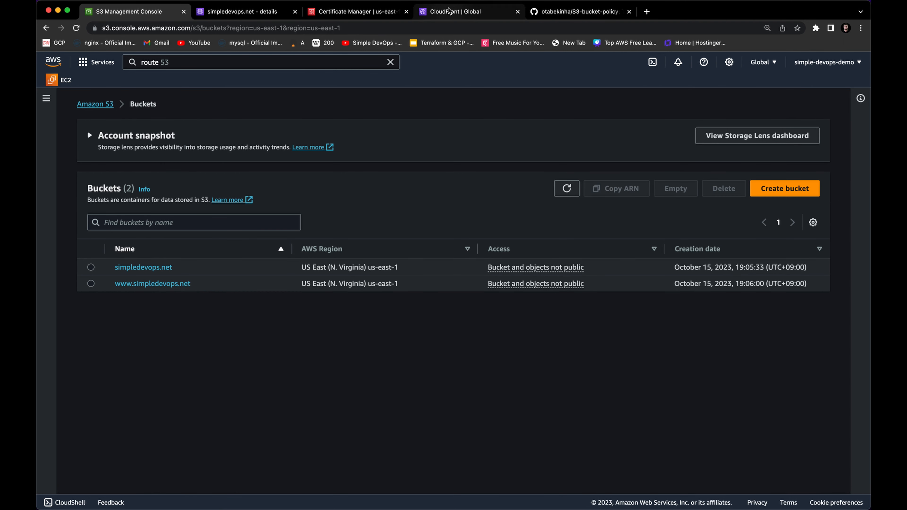
- Switch to the CloudFront distributions list and copy the domain name of the simpledevops.net distribution
click(493, 11)
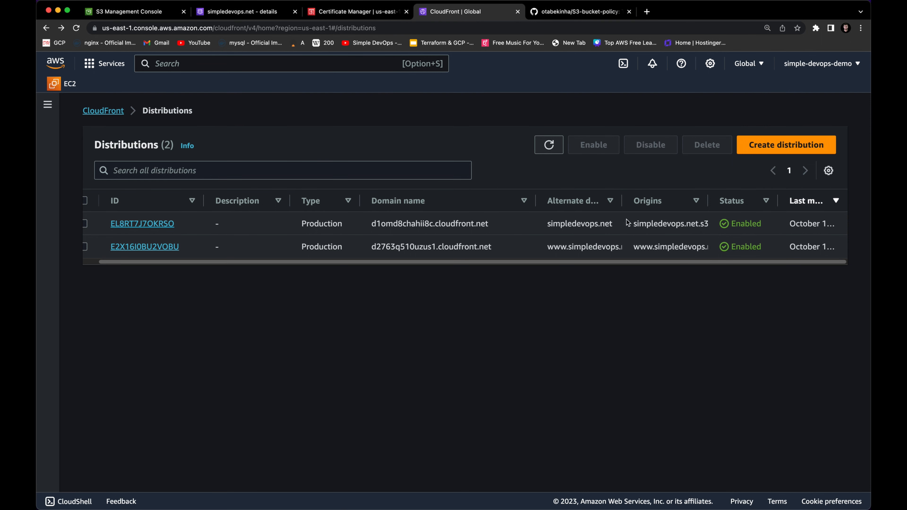
drag(373, 226, 487, 226)
right_click(487, 226)
click(497, 245)
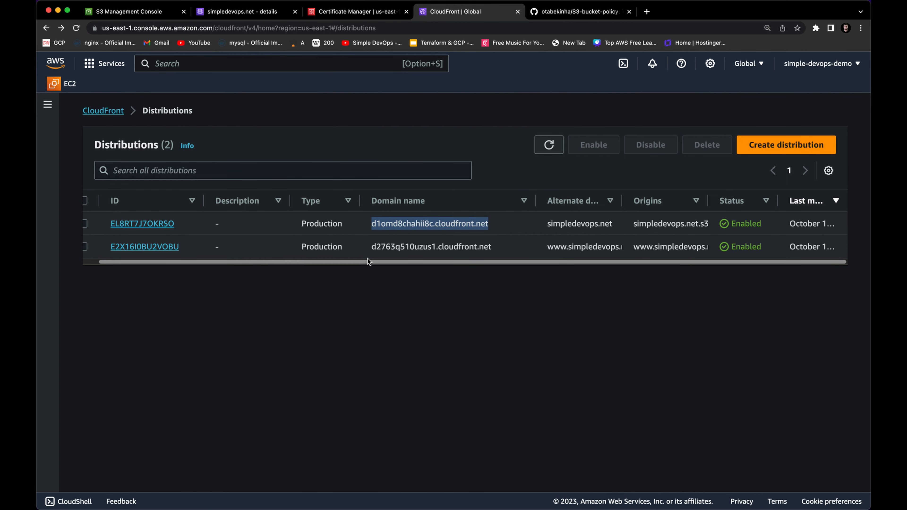
drag(371, 246, 473, 246)
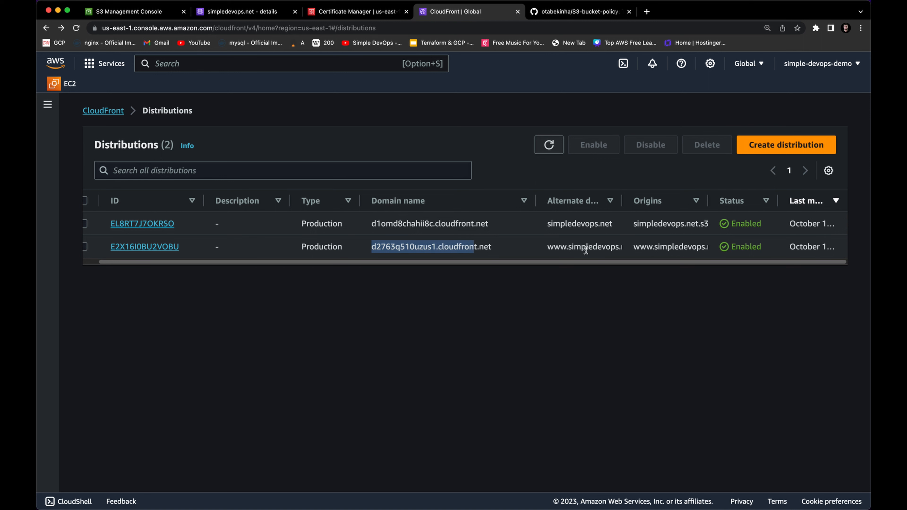
click(371, 251)
drag(371, 251, 491, 249)
right_click(489, 249)
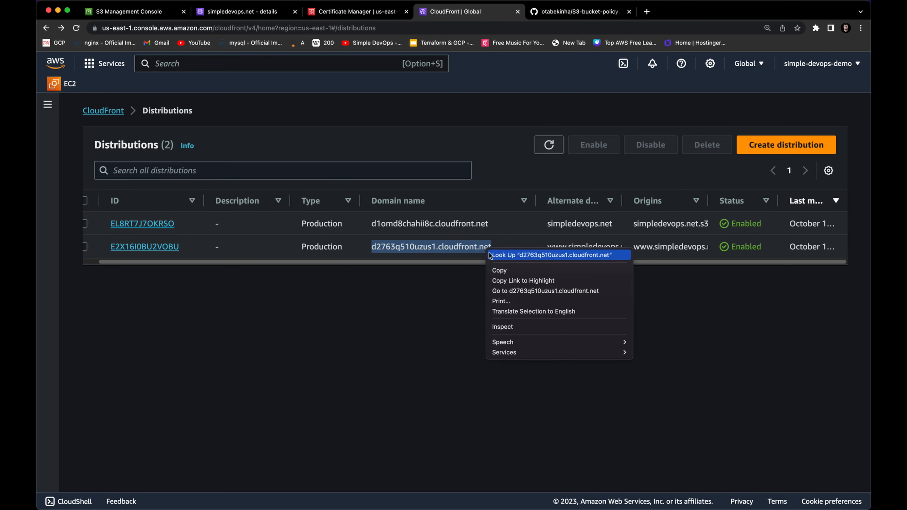
click(497, 267)
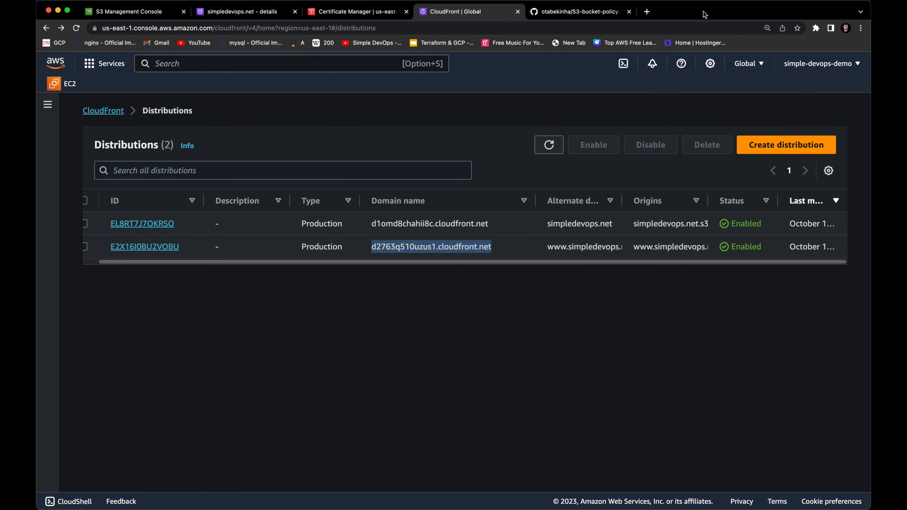
- Load the copied address d2763q510uzus1.cloudfront.net in a new incognito window
click(860, 27)
click(793, 71)
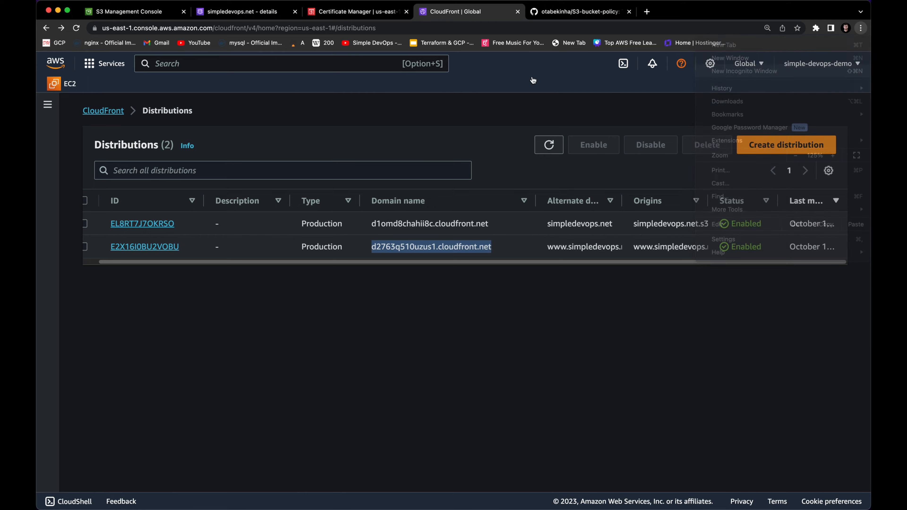
key(super+v)
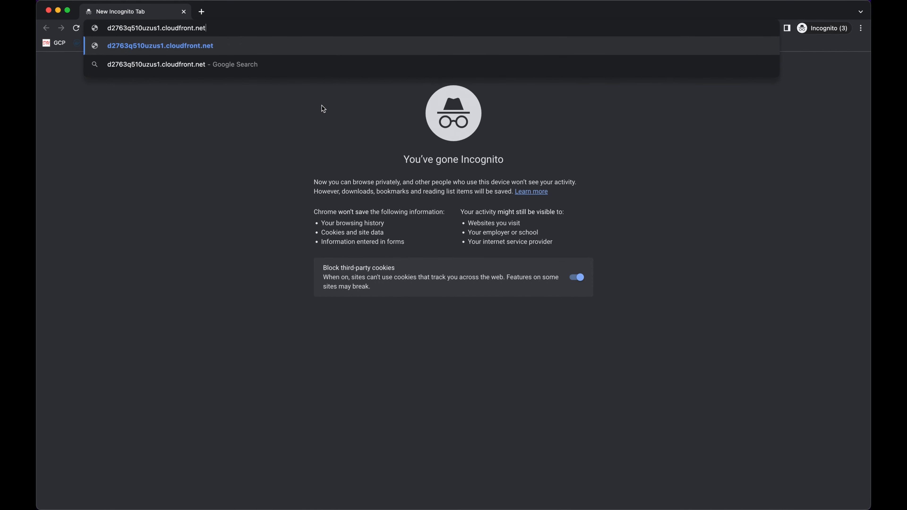
key(Return)
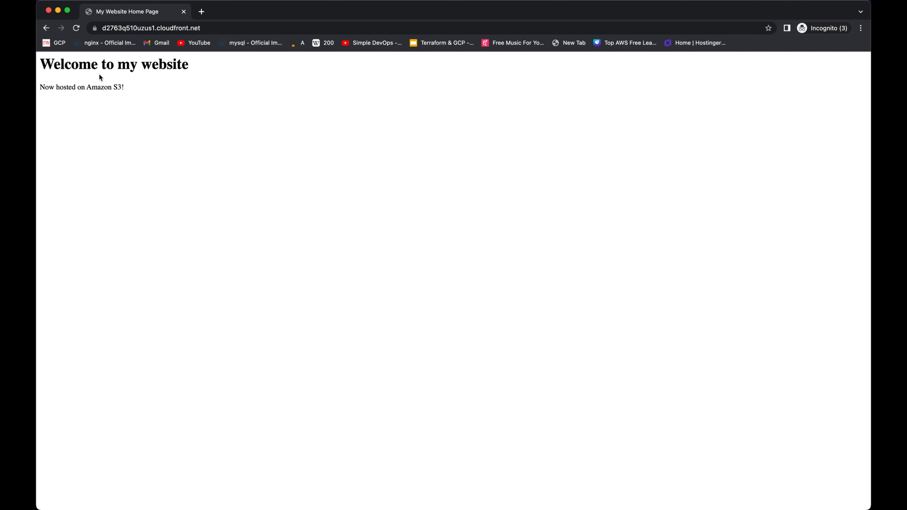
- Examine the full address of the loaded site, including its protocol, and close the incognito window
click(129, 28)
click(222, 29)
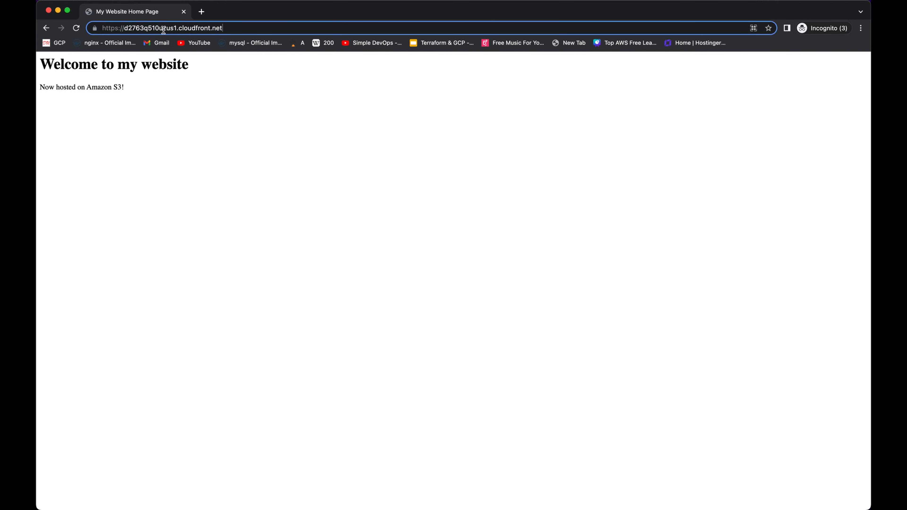
drag(127, 30, 175, 32)
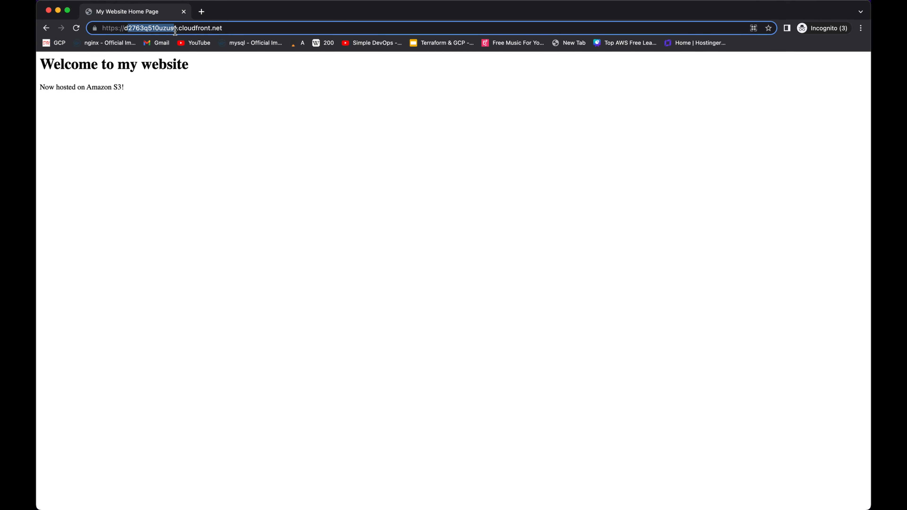
click(49, 10)
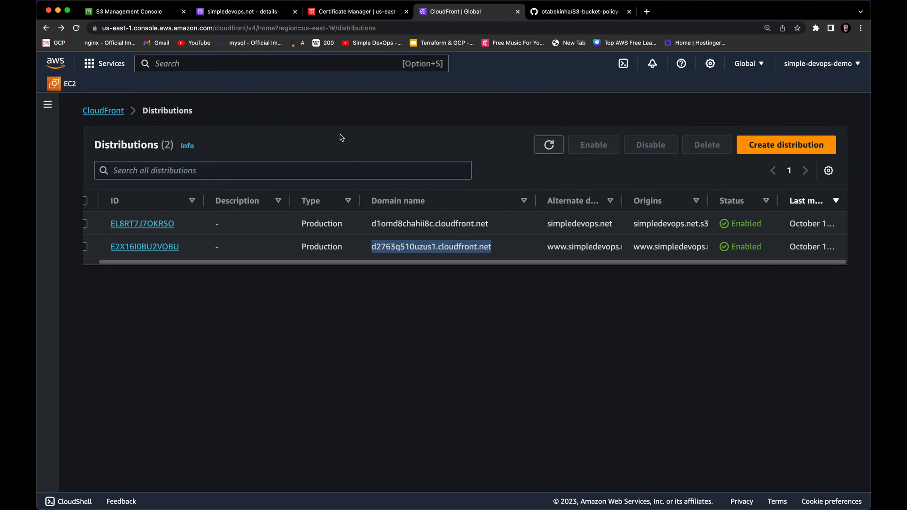
- Switch to Route 53, reopen the records of the simpledevops.net hosted zone and widen the record name column
click(272, 15)
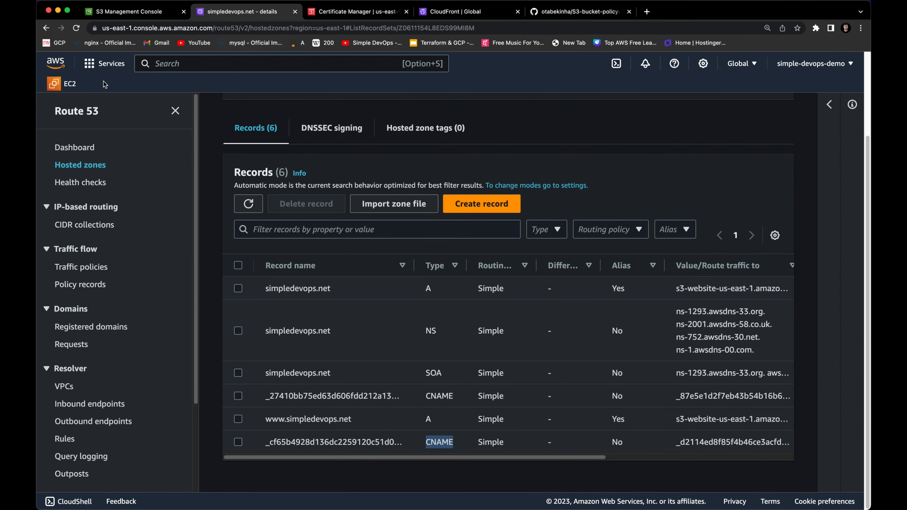
scroll(193, 142, up, 3)
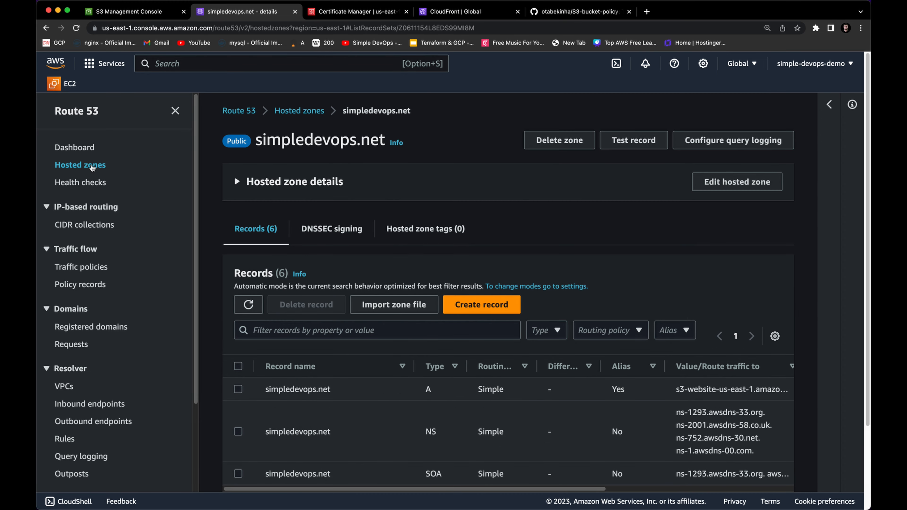
click(91, 166)
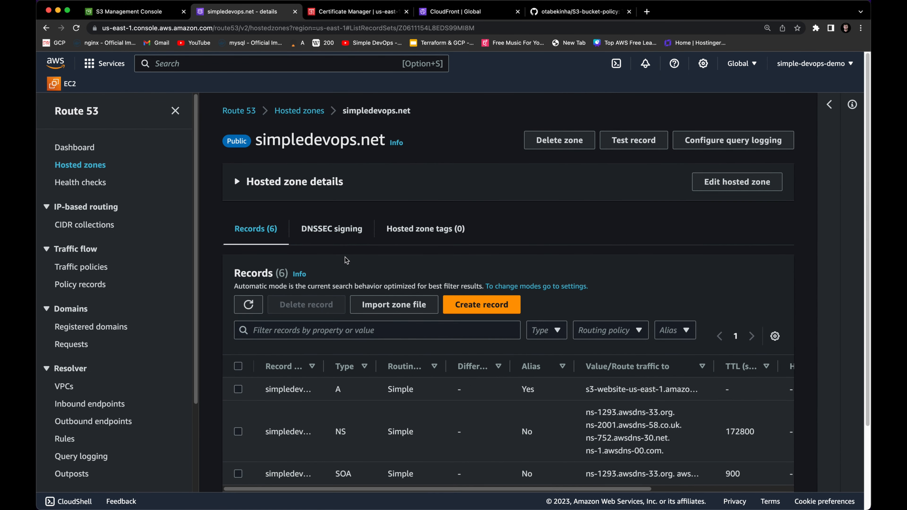
scroll(345, 258, down, 3)
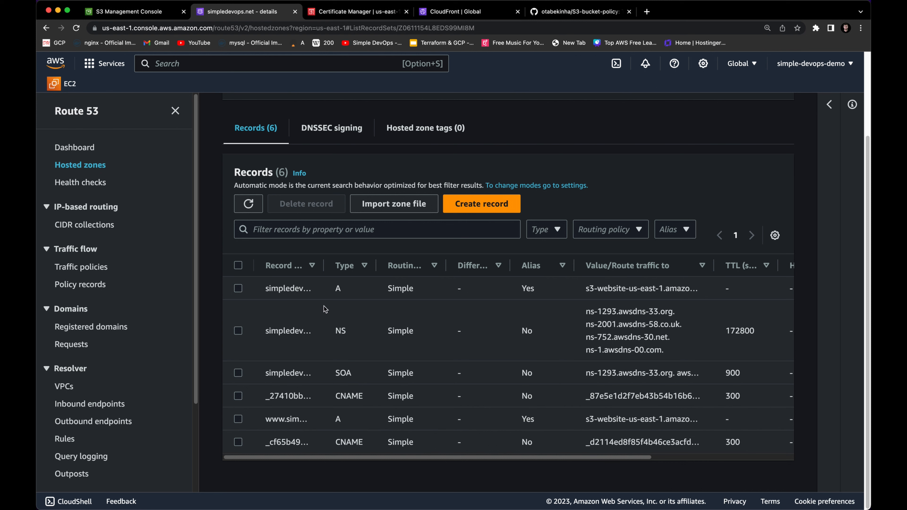
drag(324, 266, 365, 270)
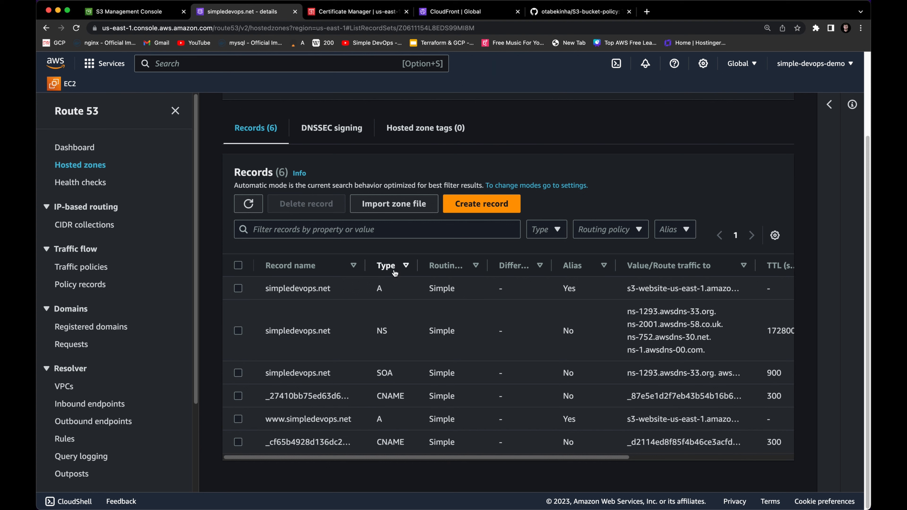
- Edit the A record of simpledevops.net so its traffic is routed to an Alias to CloudFront distribution
click(238, 289)
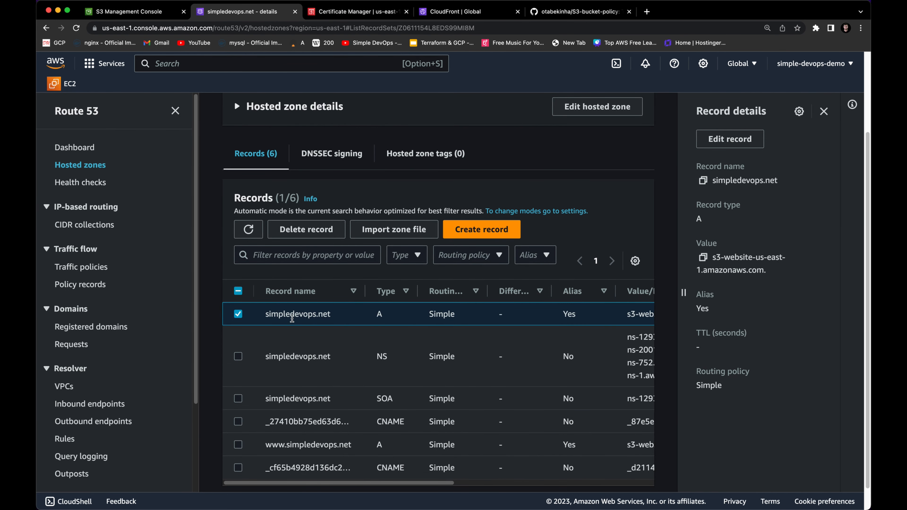
double_click(379, 315)
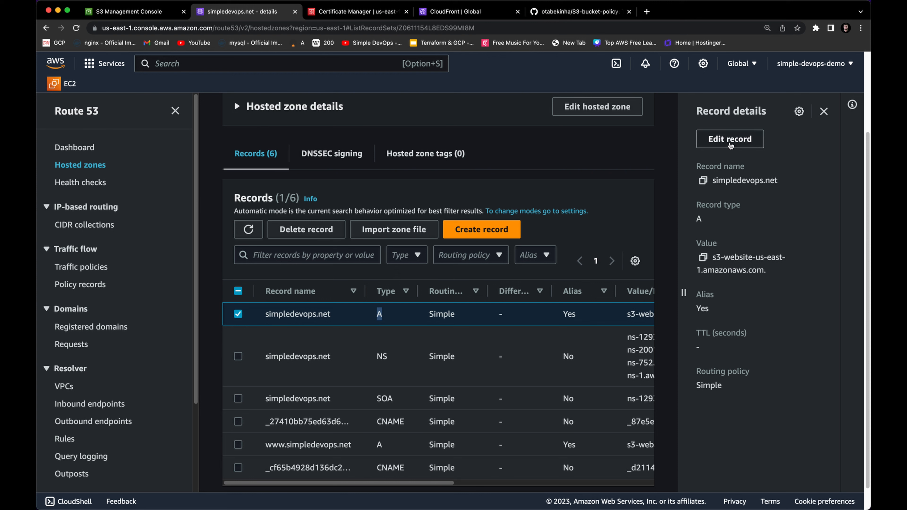
click(731, 140)
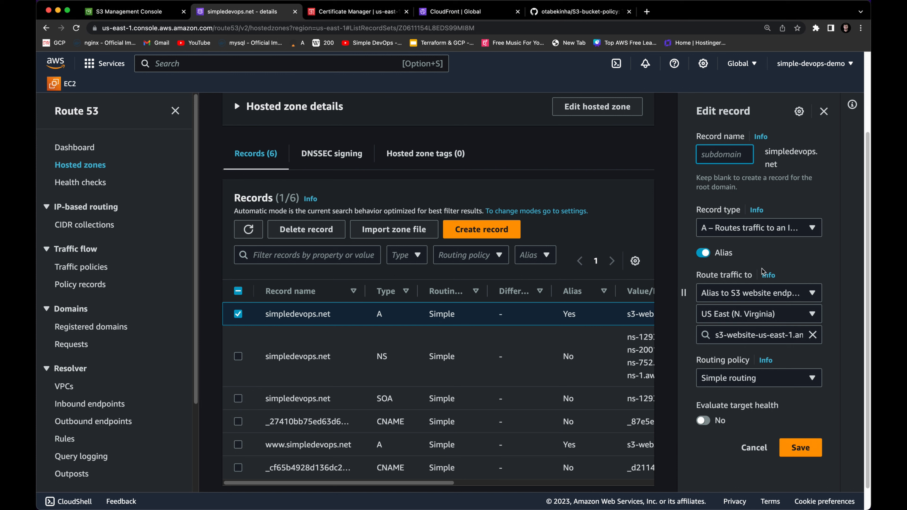
click(753, 292)
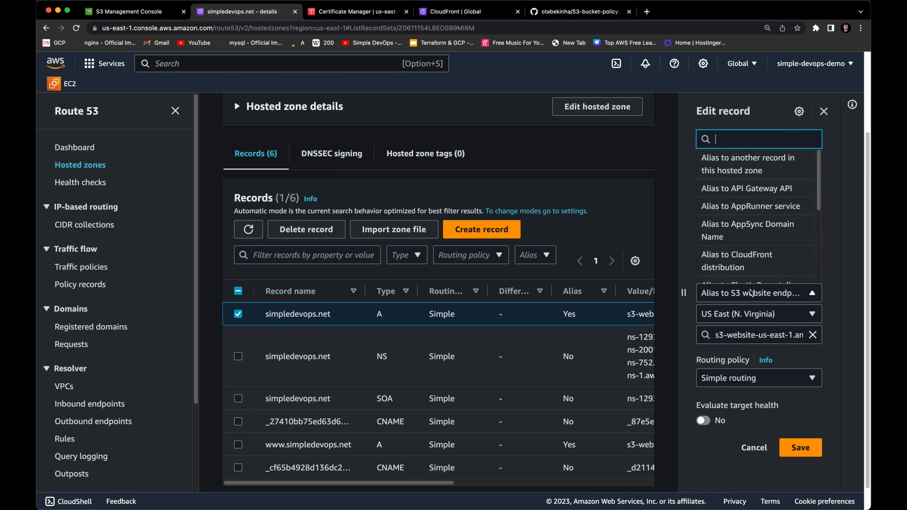
scroll(752, 269, down, 4)
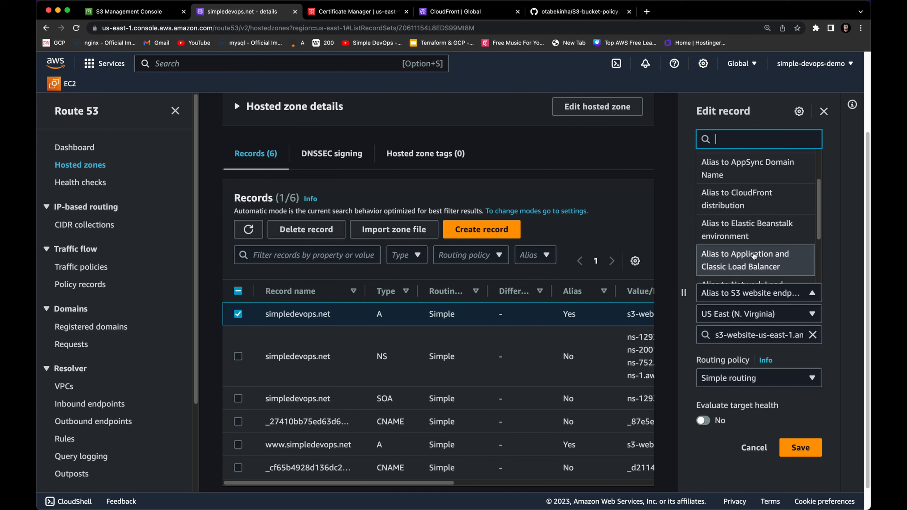
scroll(756, 257, down, 5)
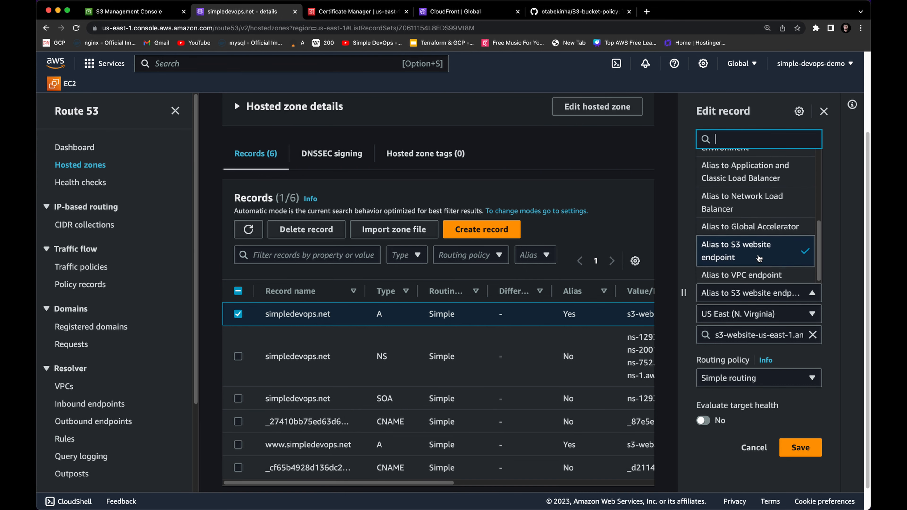
scroll(761, 260, down, 2)
scroll(756, 252, up, 2)
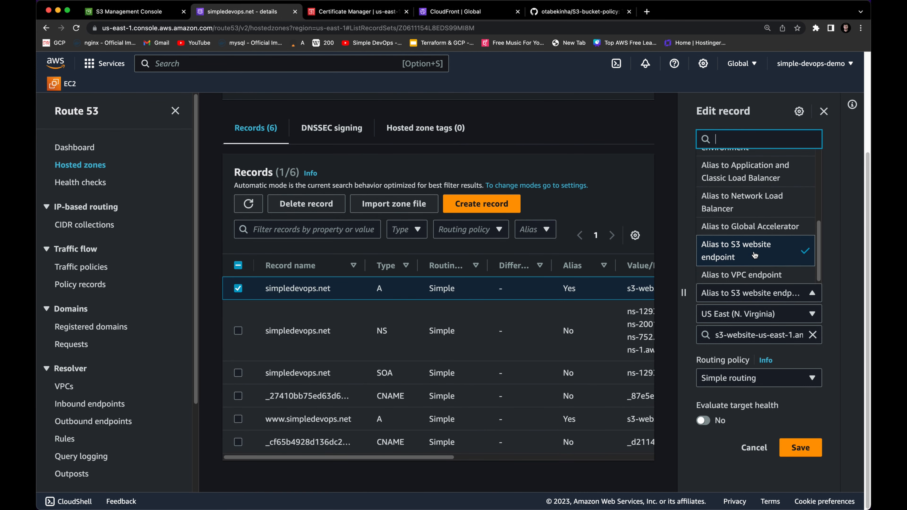
scroll(751, 242, down, 1)
scroll(751, 243, up, 3)
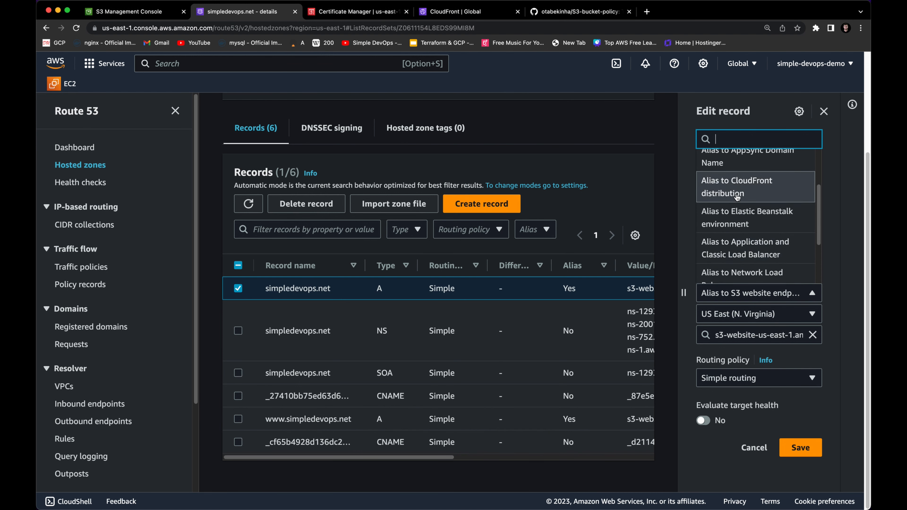
click(752, 194)
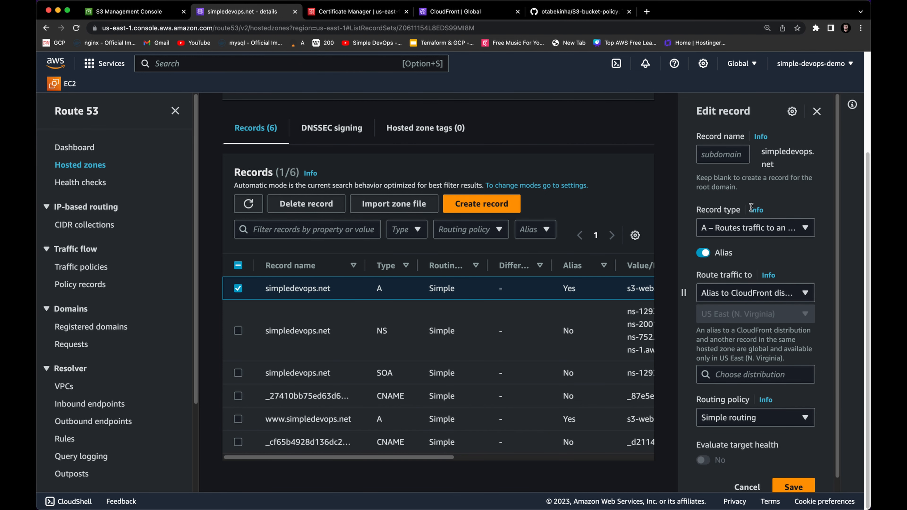
- Look up the distribution with alternate domain simpledevops.net in CloudFront and copy its domain name d1omd8chahii8c.cloudfront.net
click(753, 376)
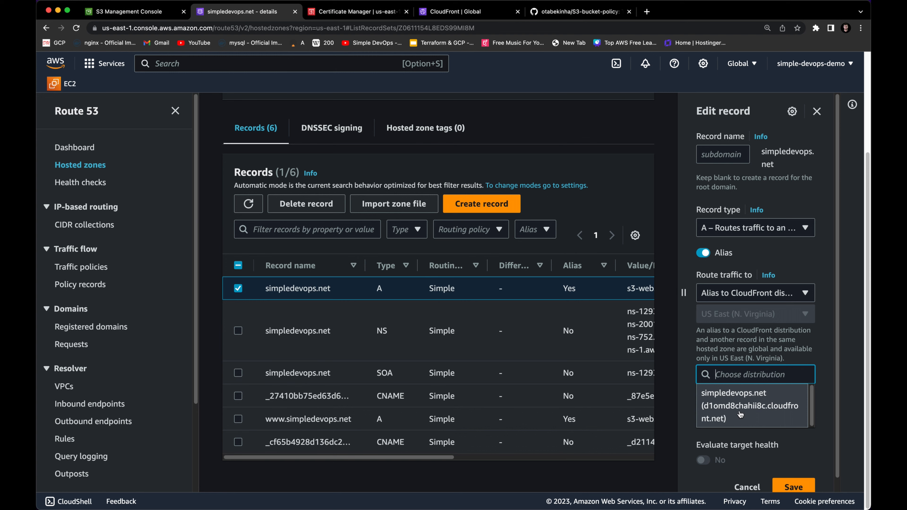
click(449, 15)
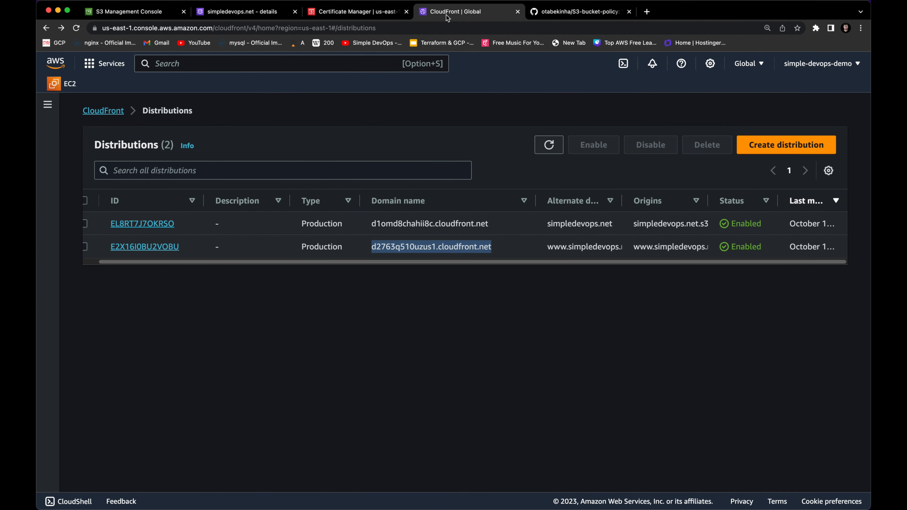
drag(547, 225, 596, 225)
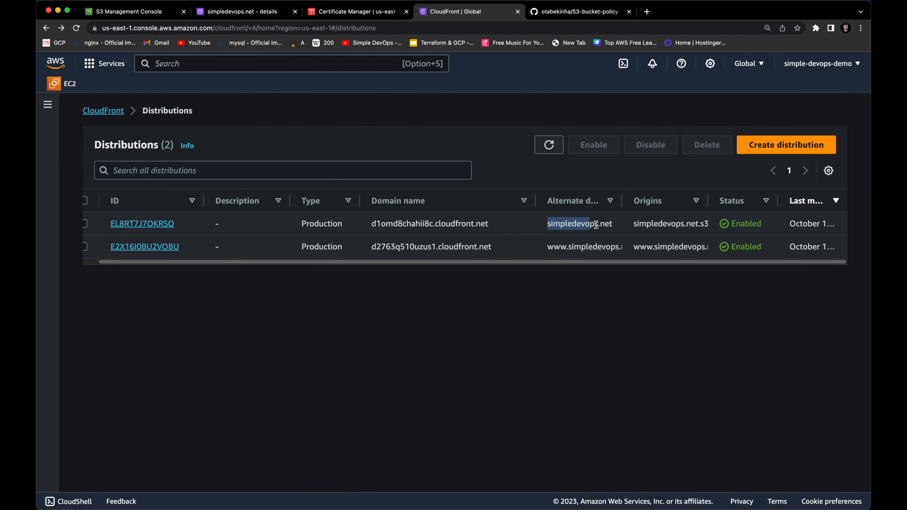
drag(372, 223, 495, 226)
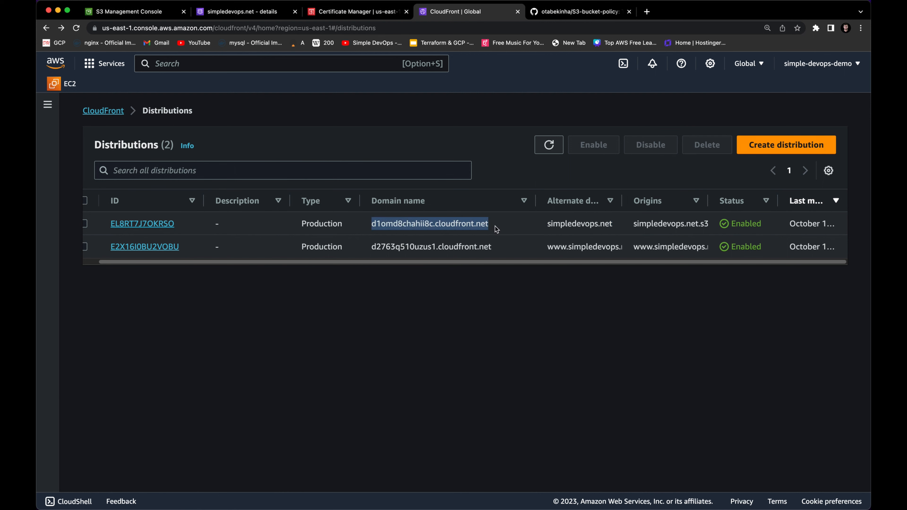
right_click(463, 227)
click(480, 245)
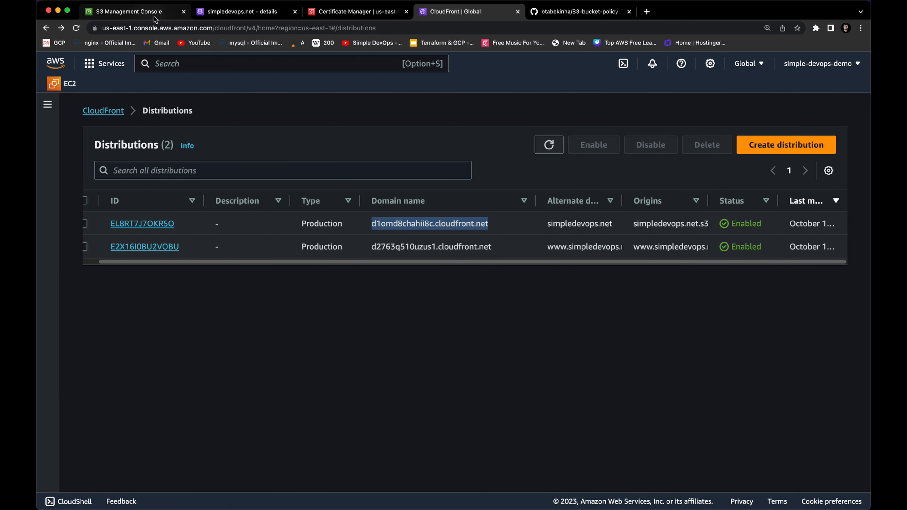
- Back in Route 53, choose the simpledevops.net (d1omd8chahii8c.cloudfront.net) distribution as the alias target and save the record
click(228, 11)
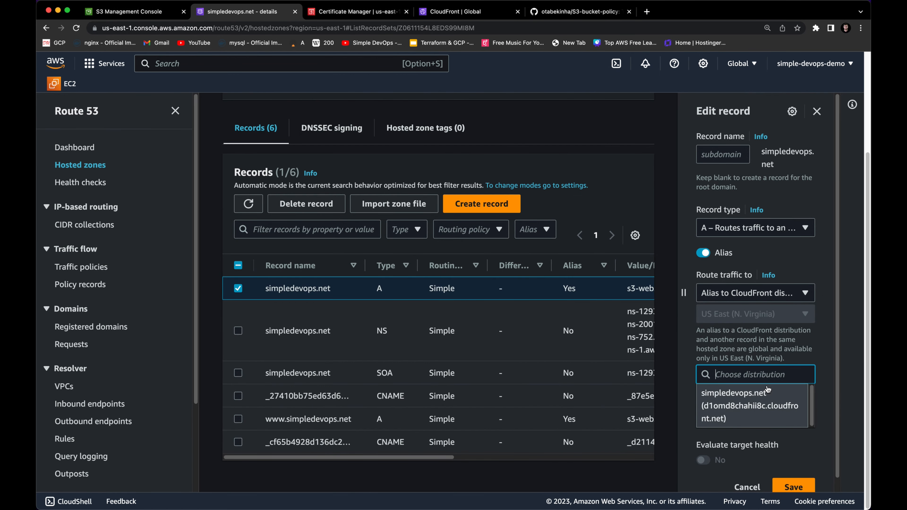
click(719, 409)
click(793, 487)
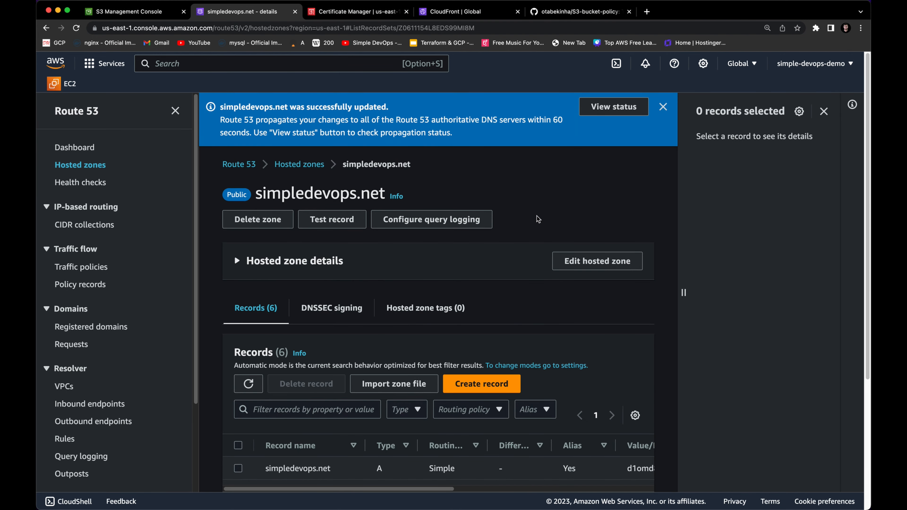
scroll(489, 218, down, 1)
scroll(489, 218, down, 4)
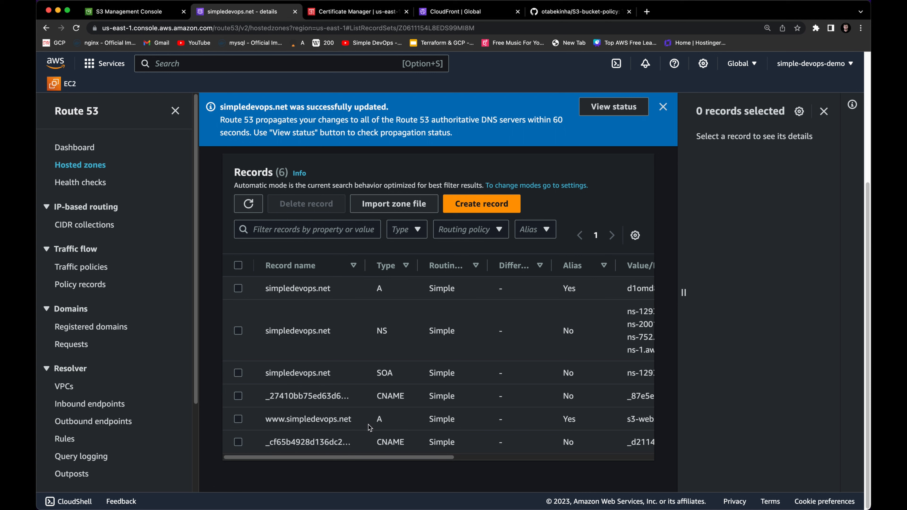
click(238, 419)
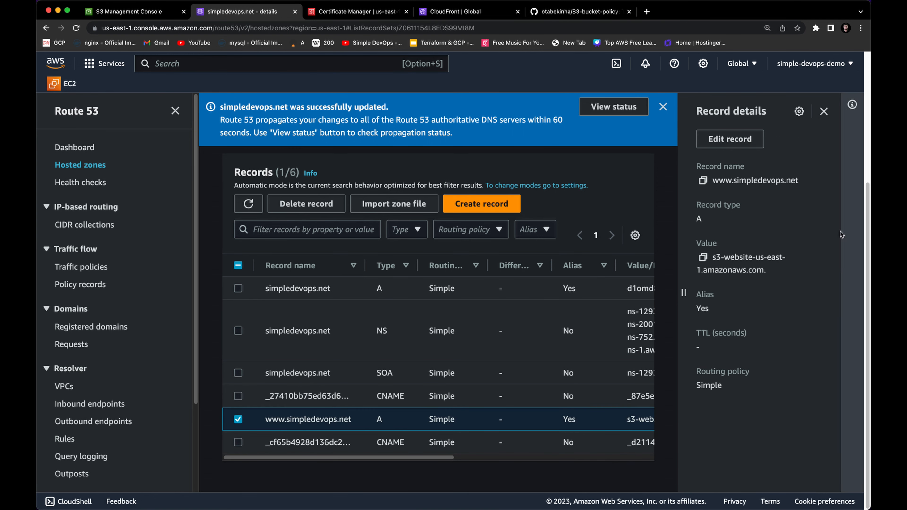
click(746, 141)
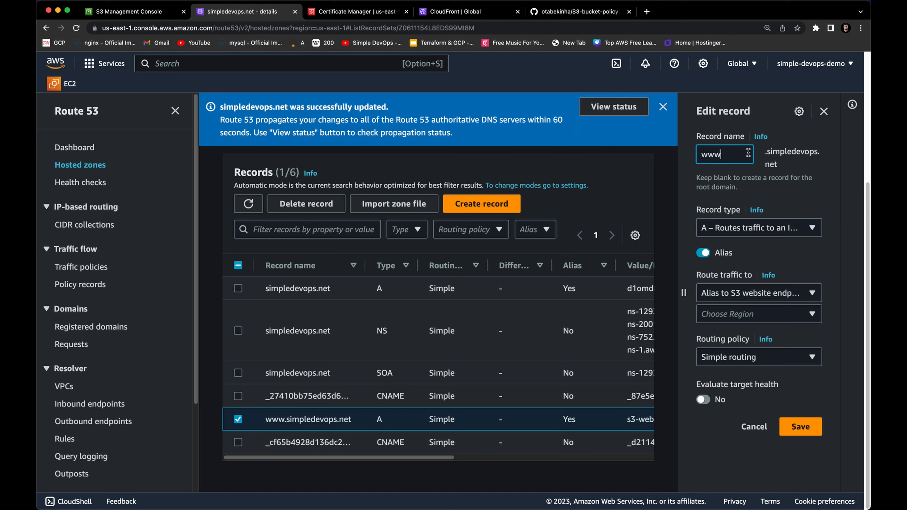
click(775, 292)
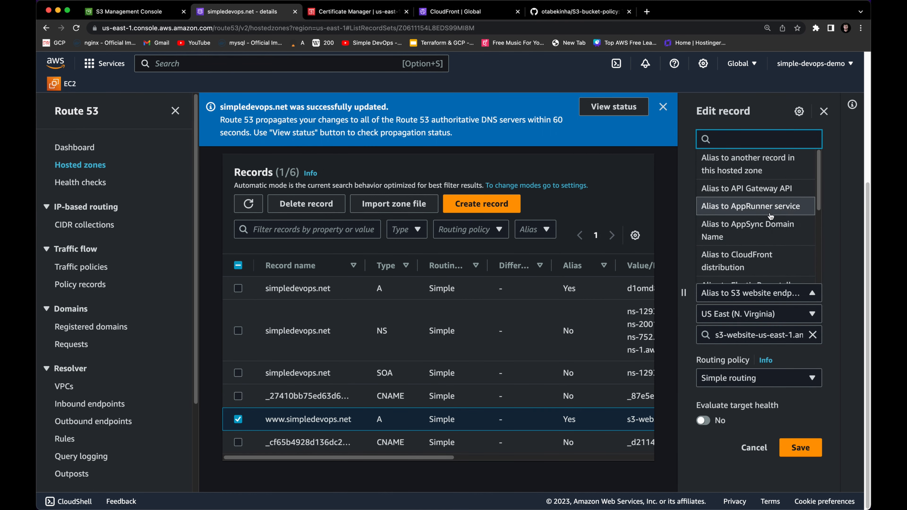
scroll(771, 218, down, 1)
click(772, 234)
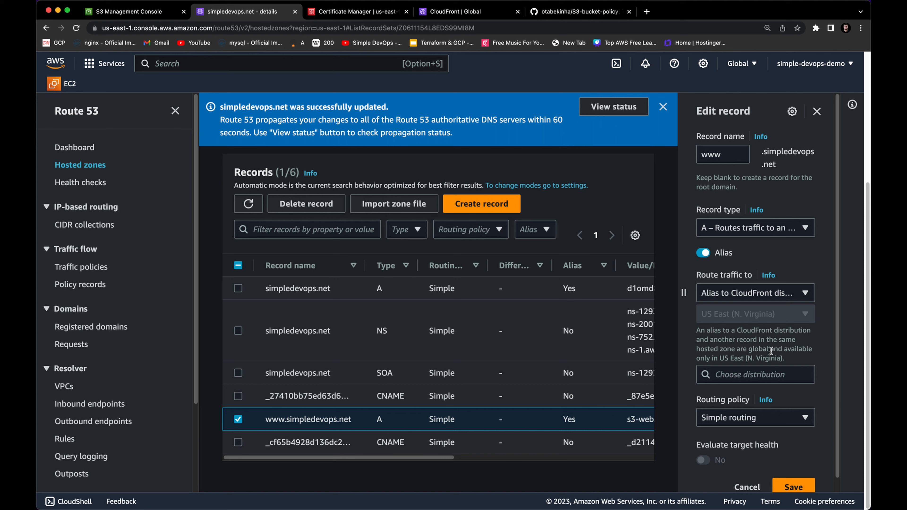
- Check the www distribution's domain name in CloudFront, set d2763q510uzus1.cloudfront.net as the www record's alias target and save the record
click(768, 374)
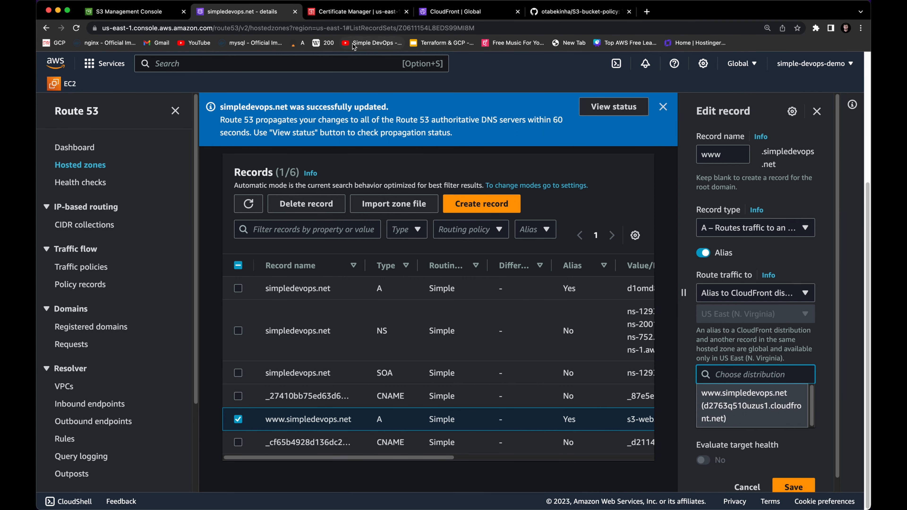
click(451, 13)
drag(377, 247, 404, 251)
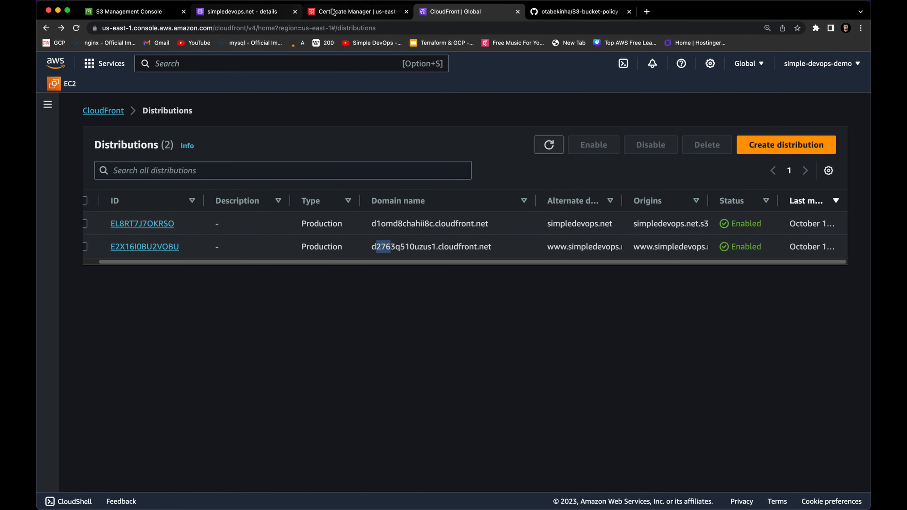
click(258, 12)
click(746, 407)
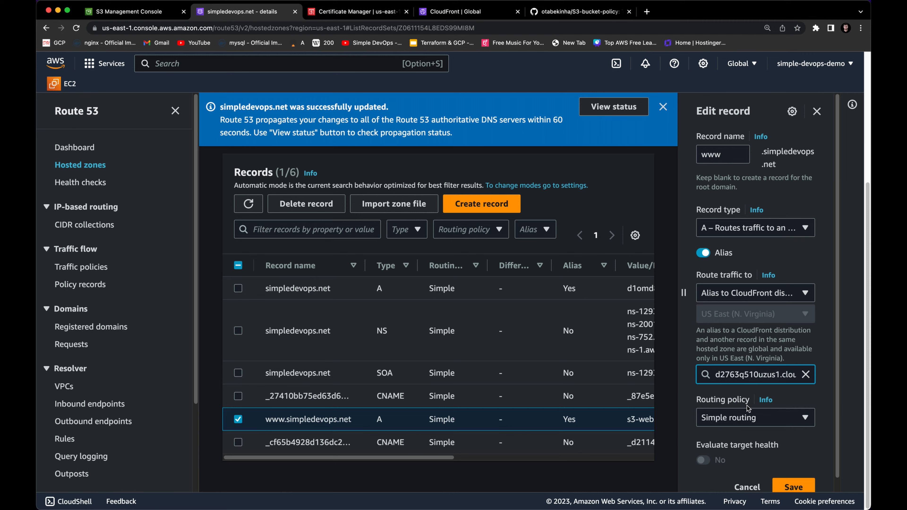
click(809, 487)
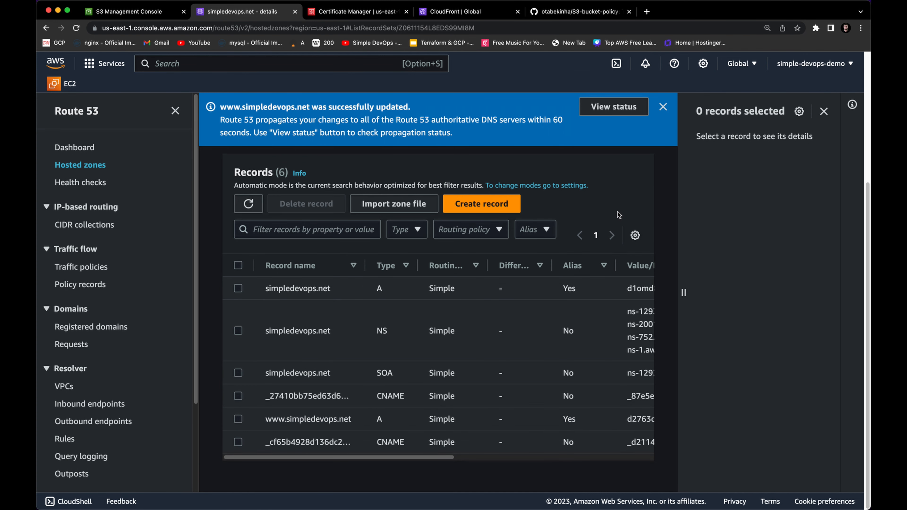
click(824, 112)
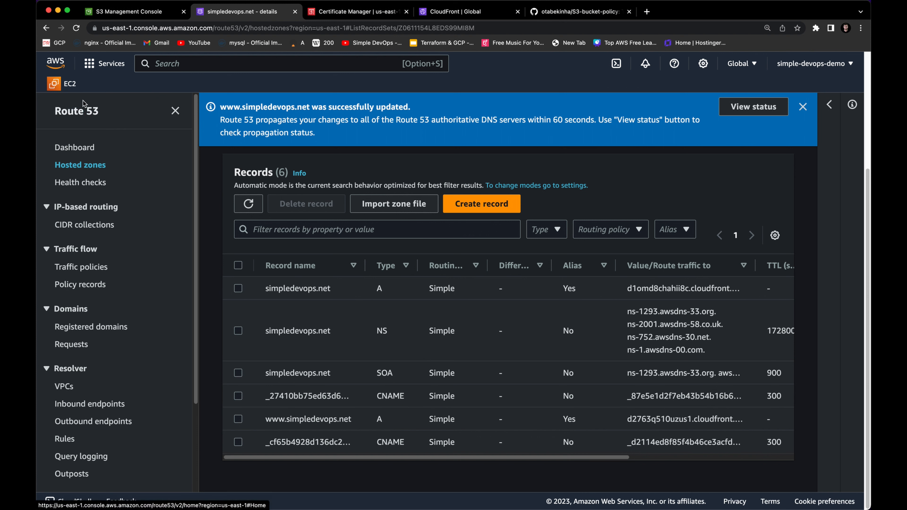
- Load simpledevops.net in a new incognito window and examine the site's connection security information
click(542, 16)
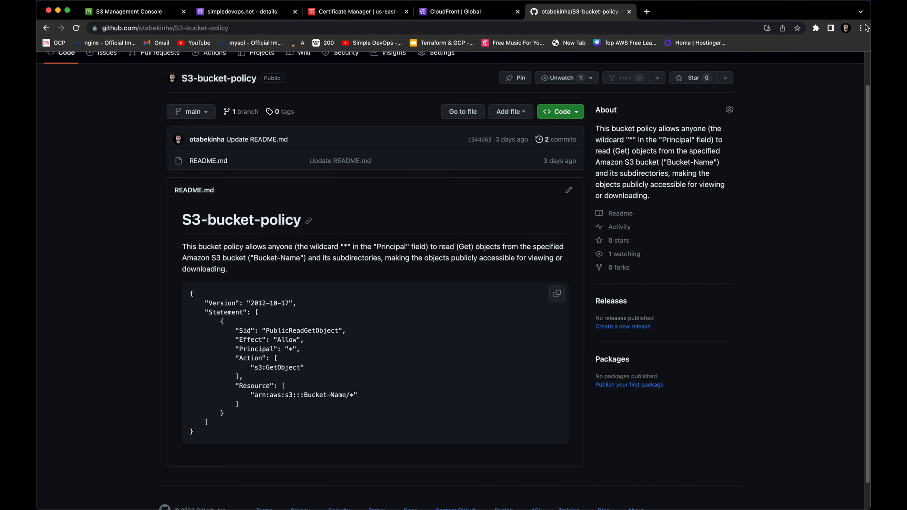
click(860, 28)
click(790, 72)
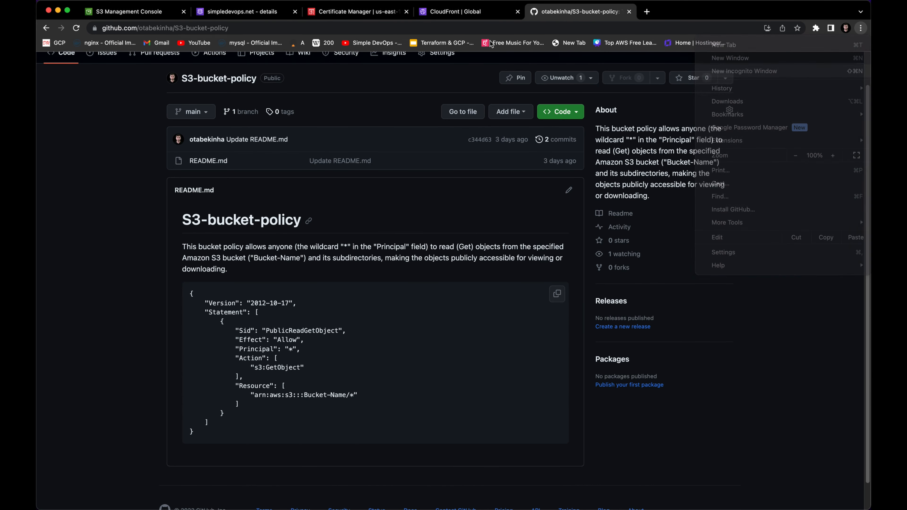
text(sim)
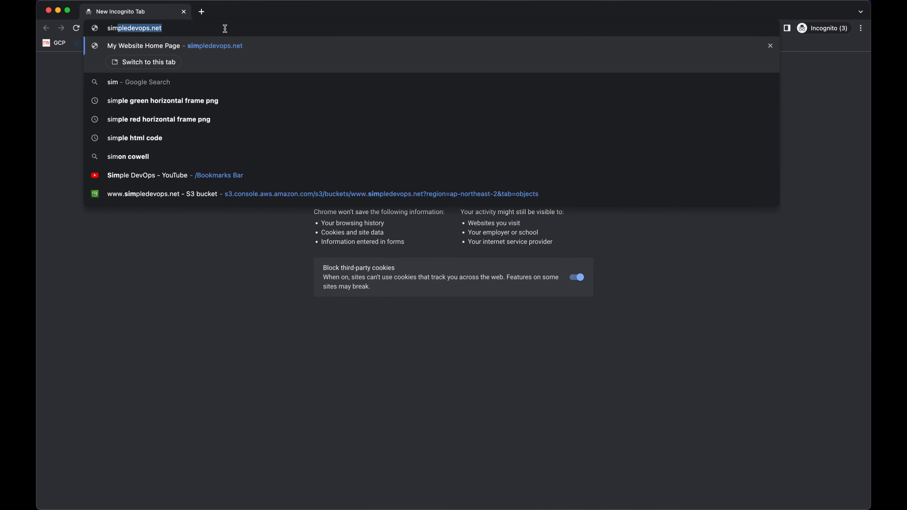
key(Return)
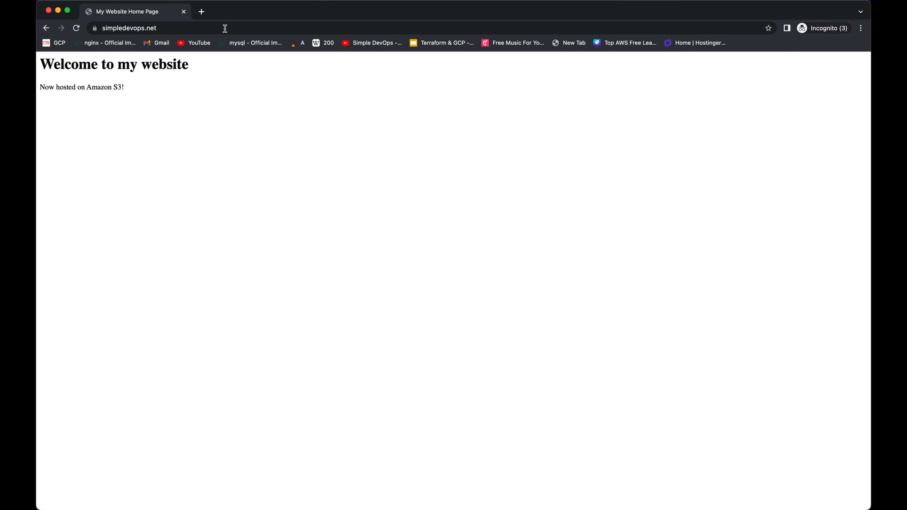
click(94, 28)
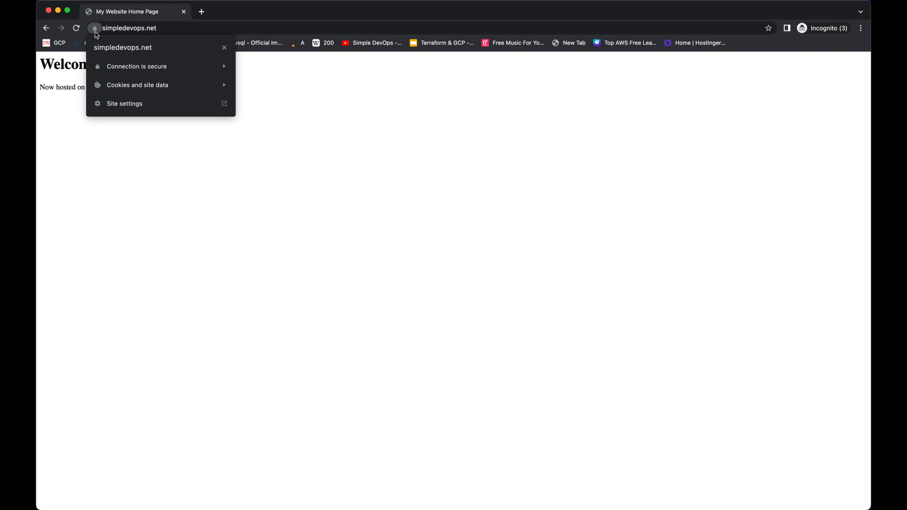
click(285, 84)
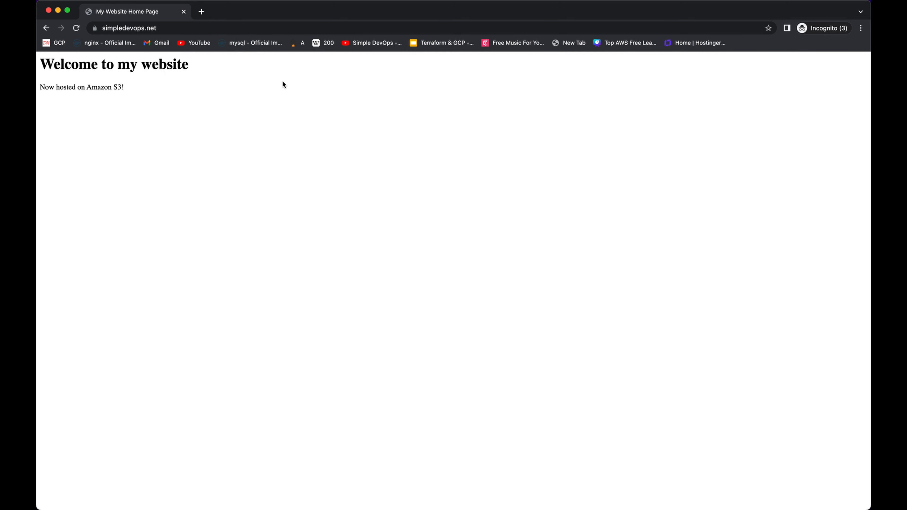